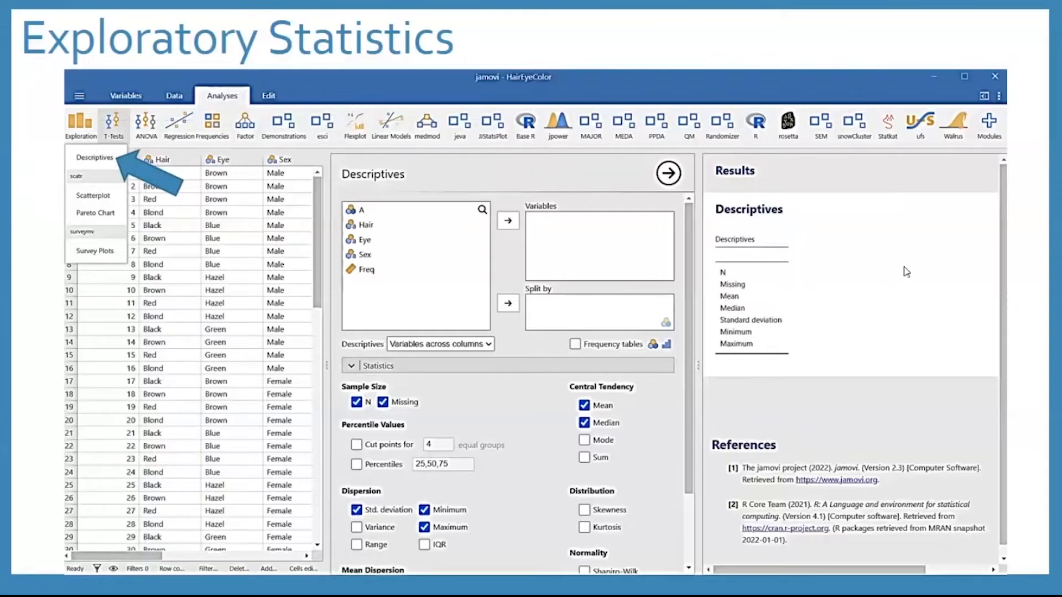
pyautogui.click(1037, 291)
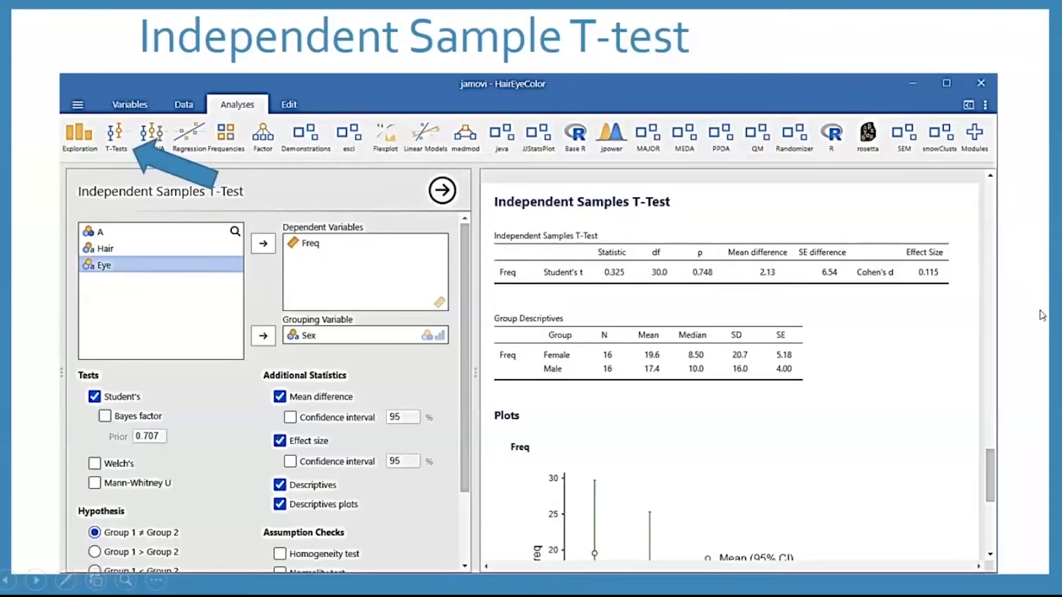
pyautogui.press('Right')
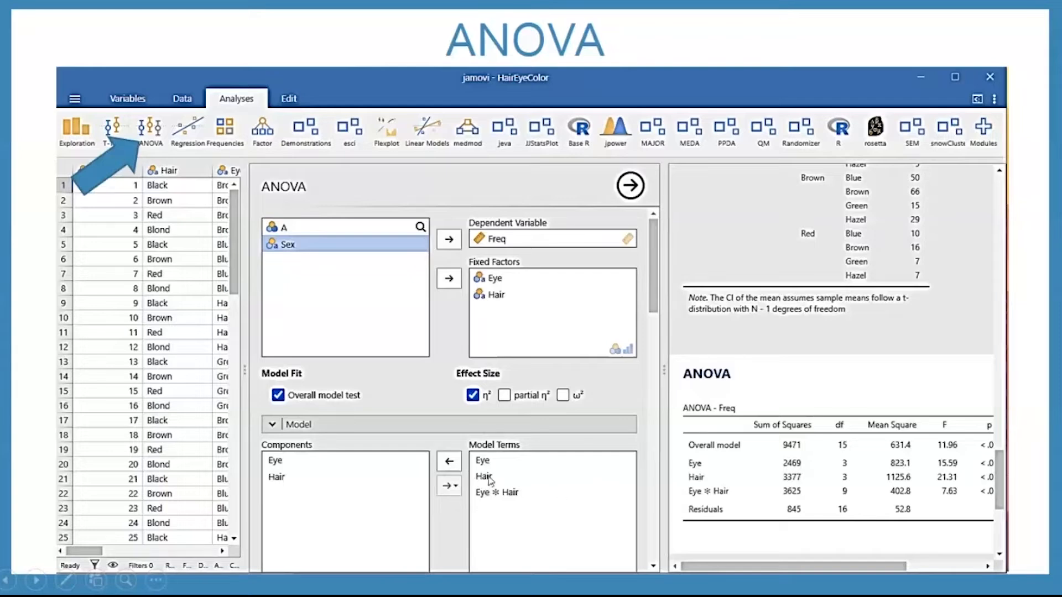
pyautogui.click(451, 488)
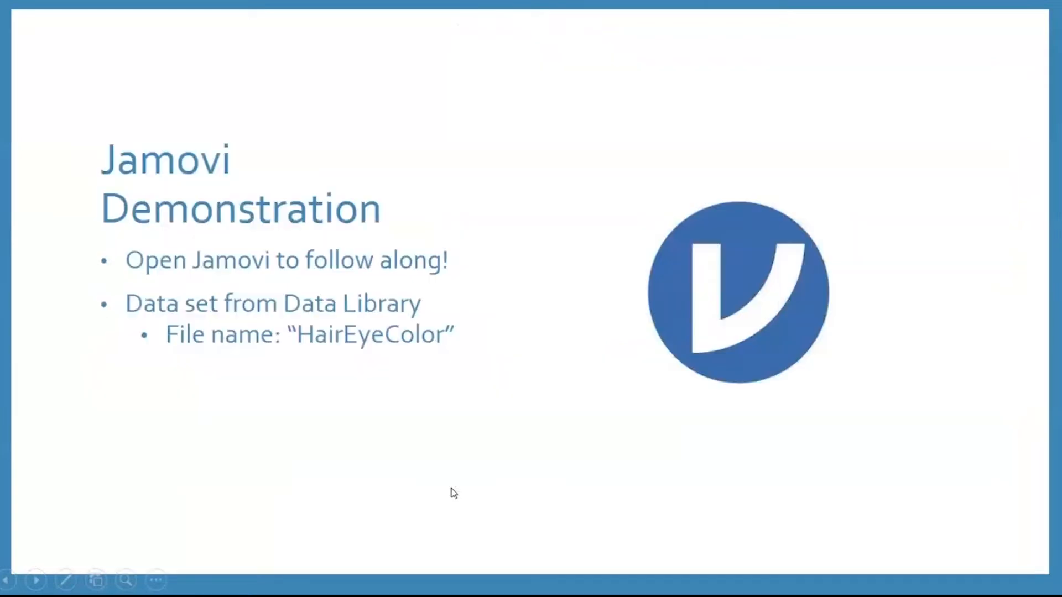
pyautogui.click(452, 488)
pyautogui.click(73, 427)
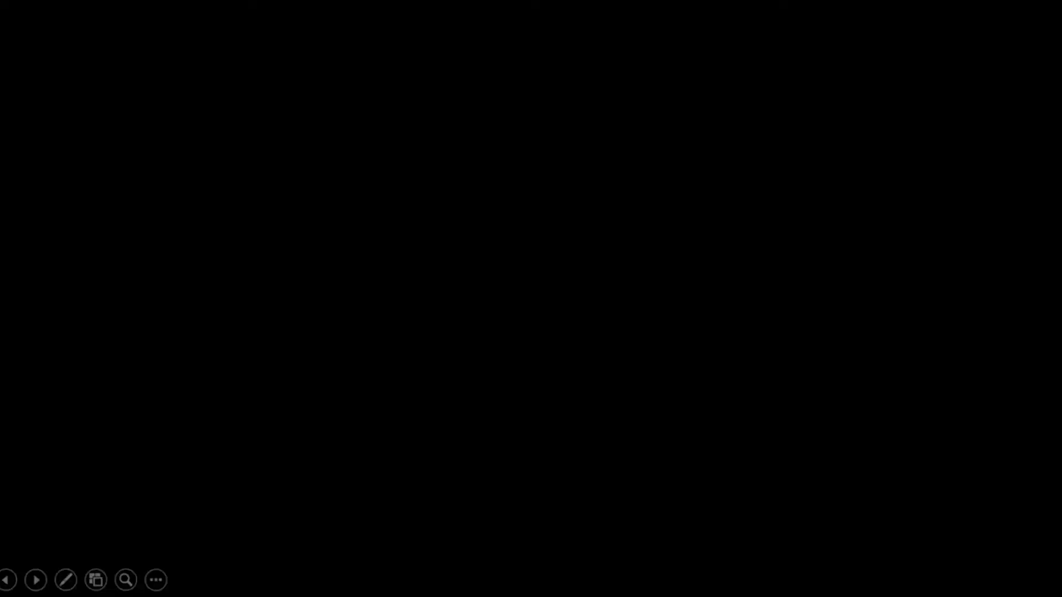
# Restart the Jamovi Integration slide show from the beginning and advance through the Independent Sample T-test and ANOVA slides
pyautogui.click(1052, 398)
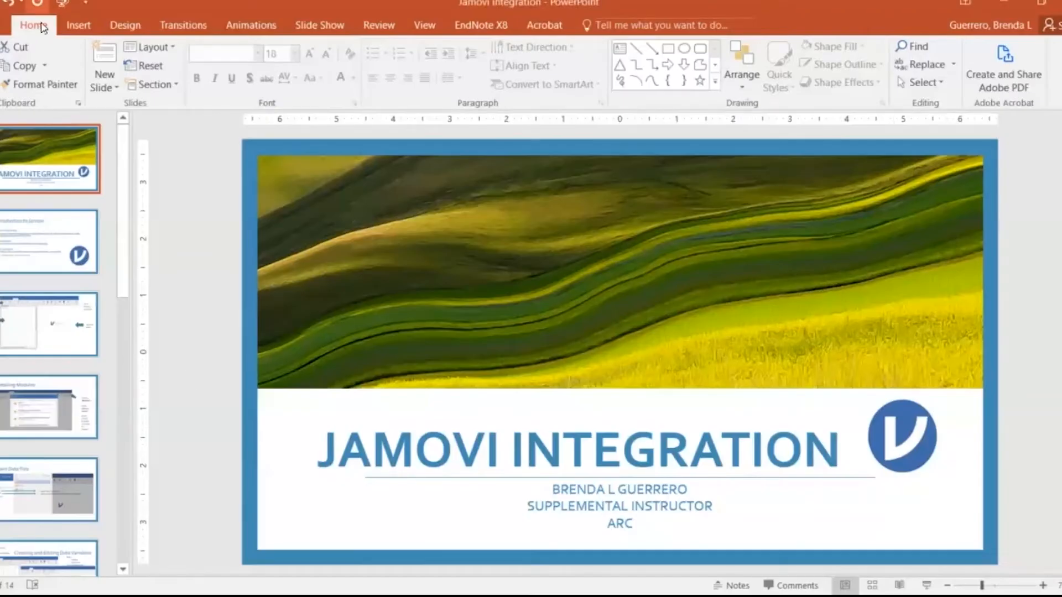
pyautogui.click(62, 3)
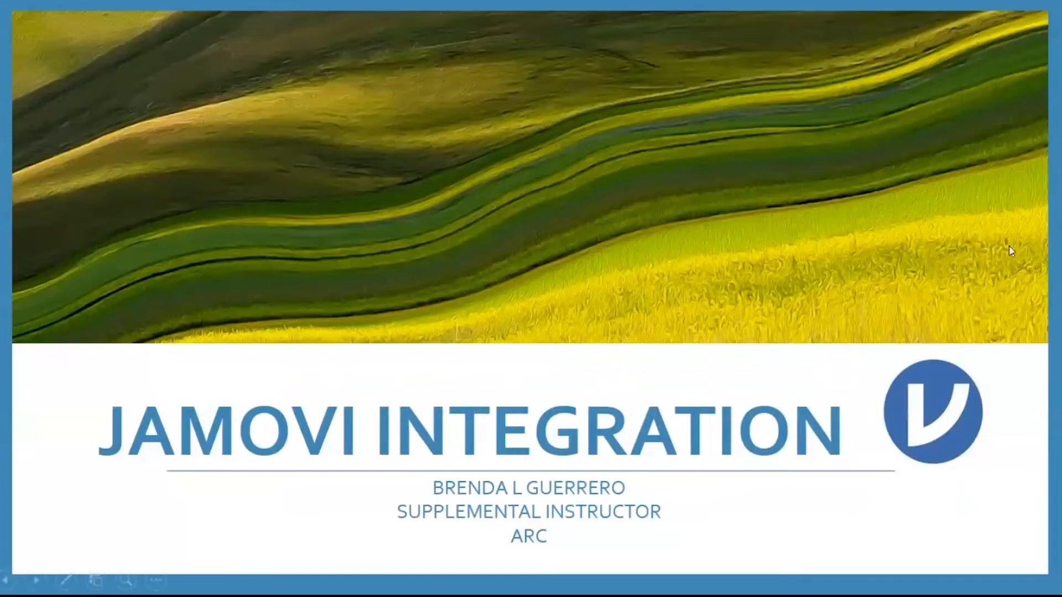
pyautogui.click(1049, 308)
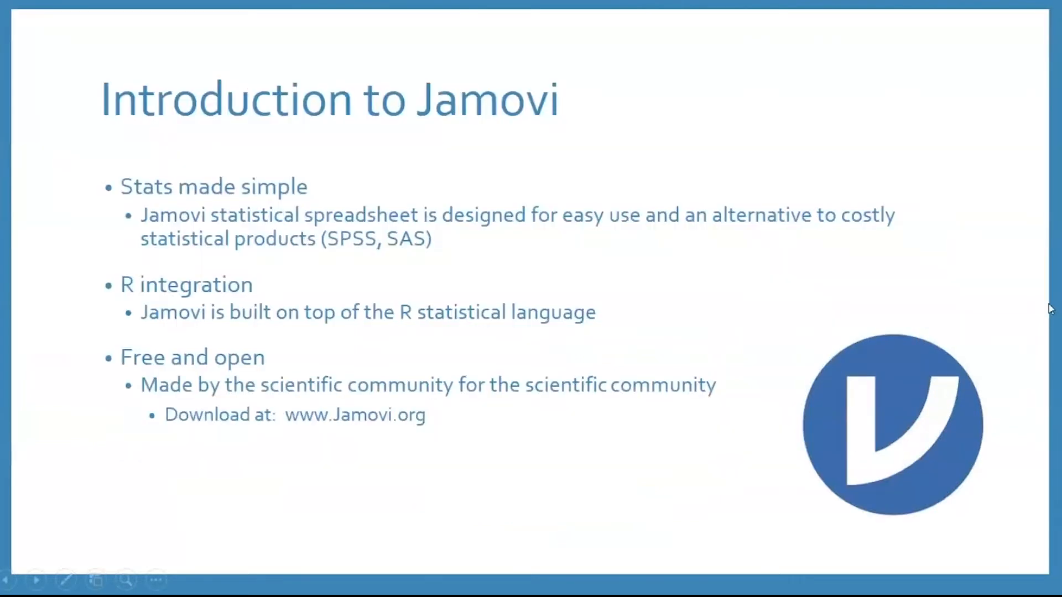
pyautogui.click(1050, 308)
pyautogui.click(1050, 308)
pyautogui.click(1050, 308)
pyautogui.click(1050, 307)
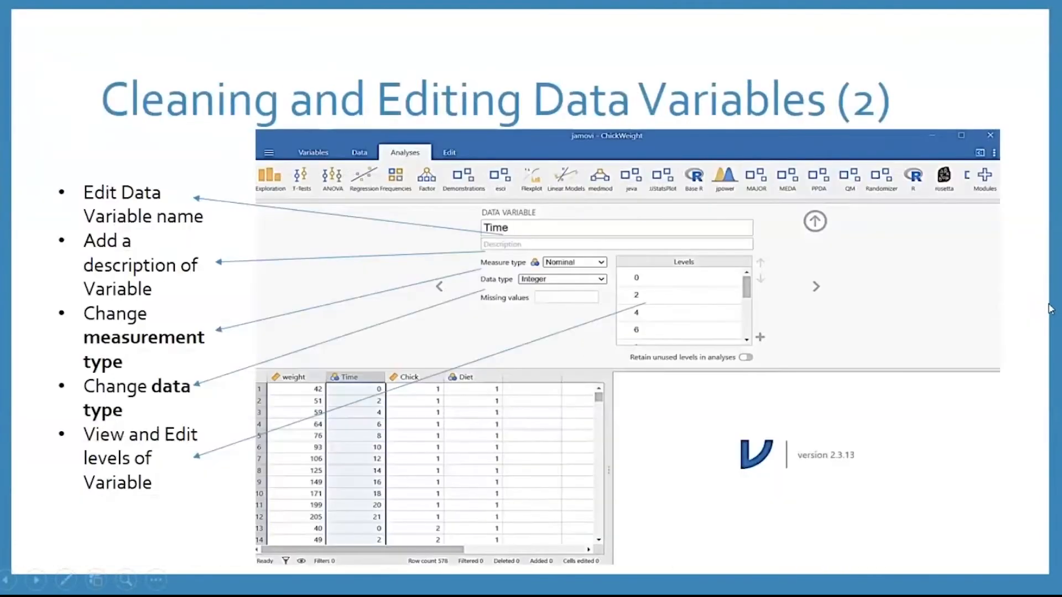
pyautogui.click(1050, 308)
pyautogui.click(1050, 308)
pyautogui.click(1050, 308)
pyautogui.click(1050, 308)
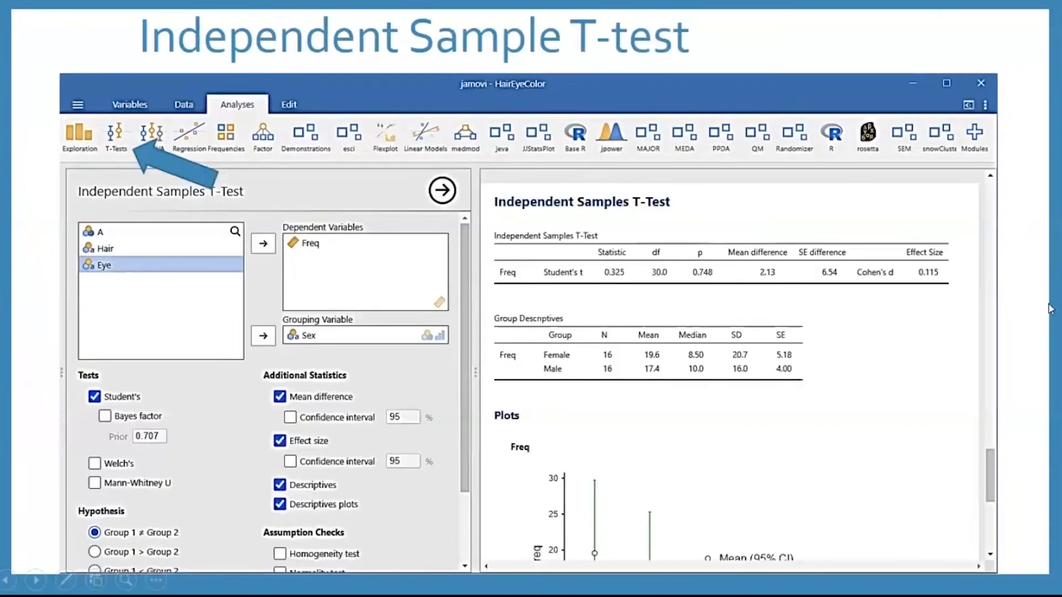
pyautogui.click(1050, 308)
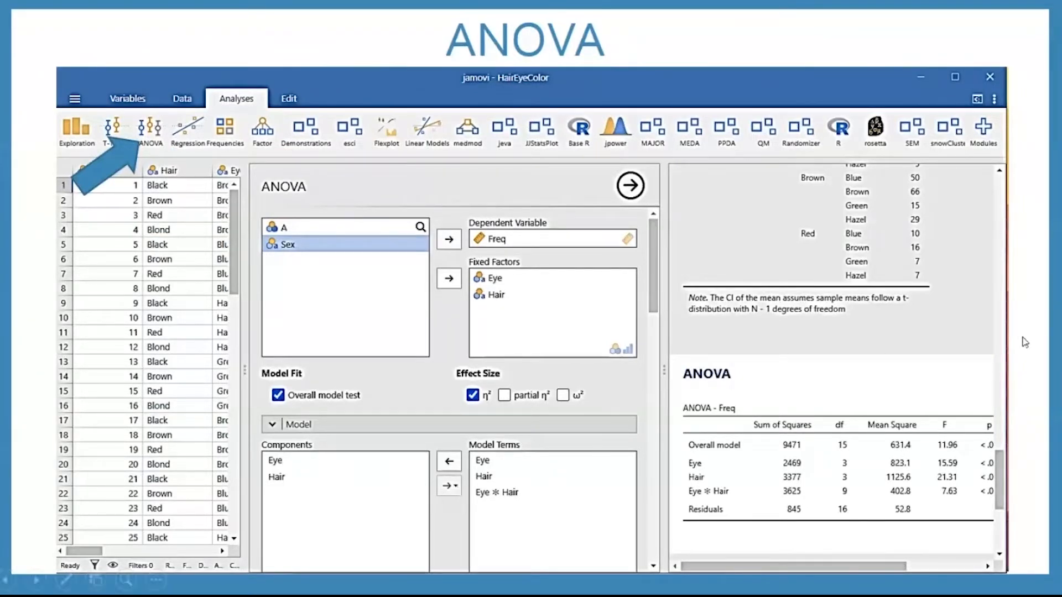
pyautogui.click(1042, 333)
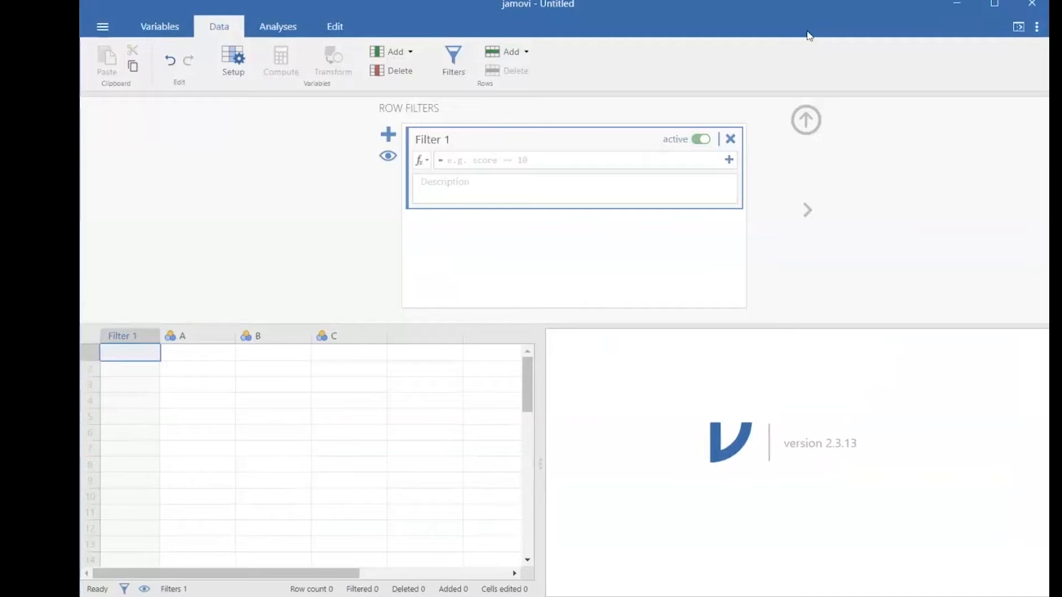
# Maximize the jamovi window and close the row filters editor above the empty data sheet
pyautogui.doubleClick(164, 5)
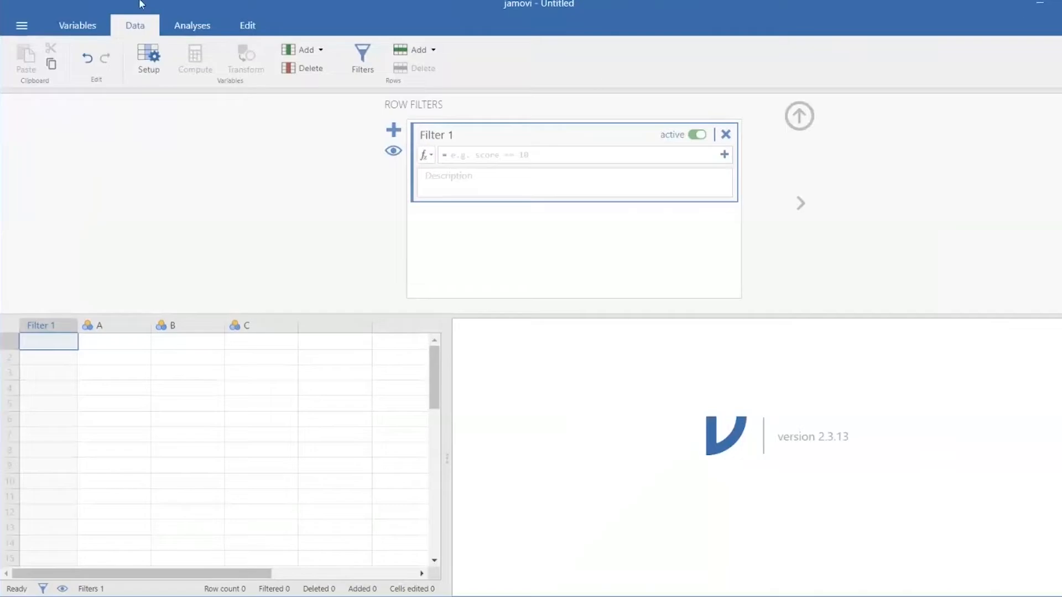
pyautogui.click(22, 26)
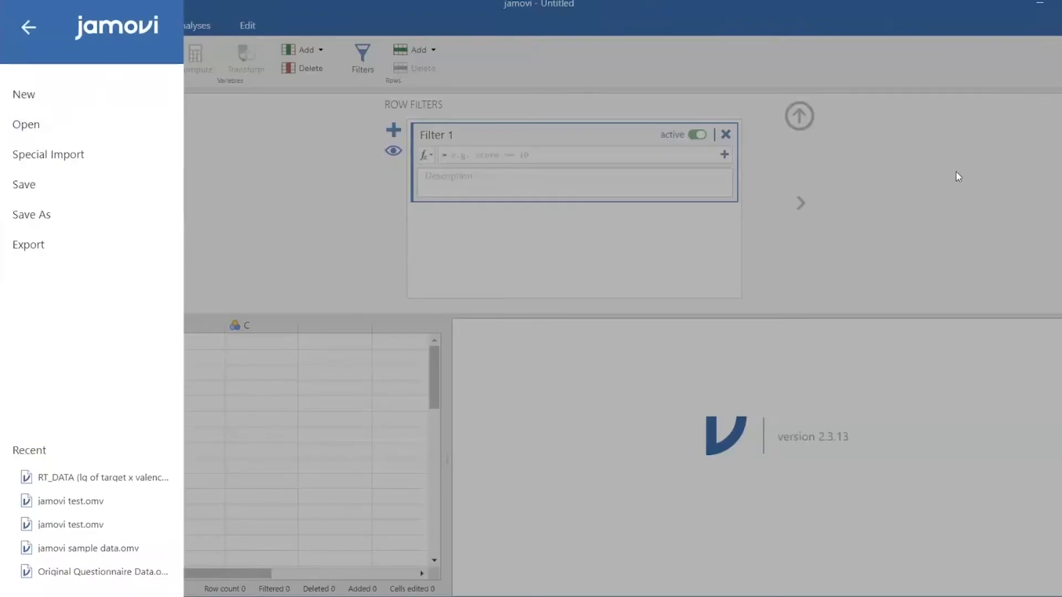
pyautogui.click(791, 113)
pyautogui.click(799, 116)
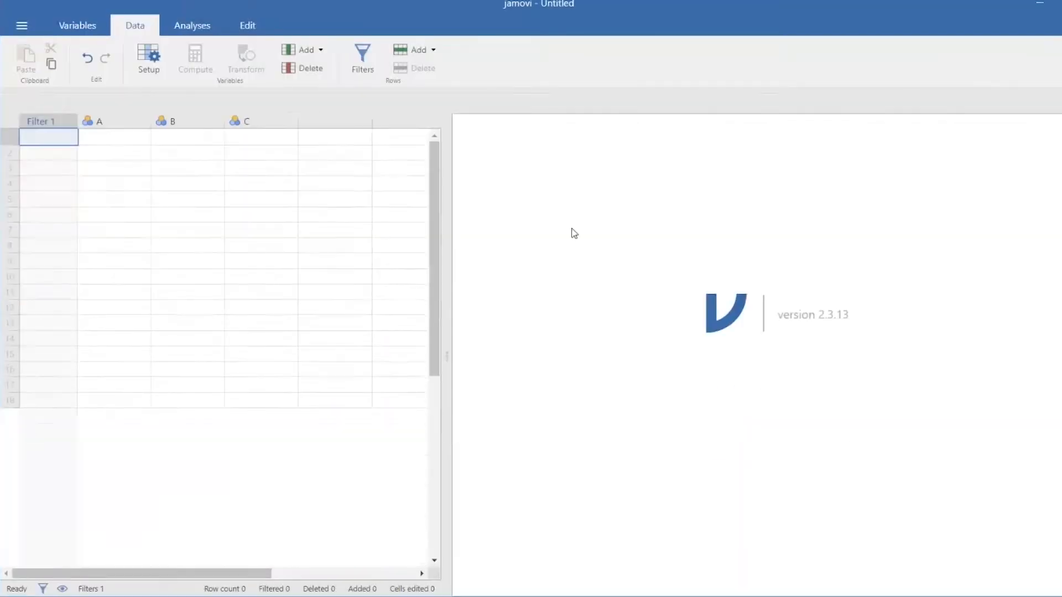
# Look at the sources offered for opening a data file, without opening one
pyautogui.click(24, 25)
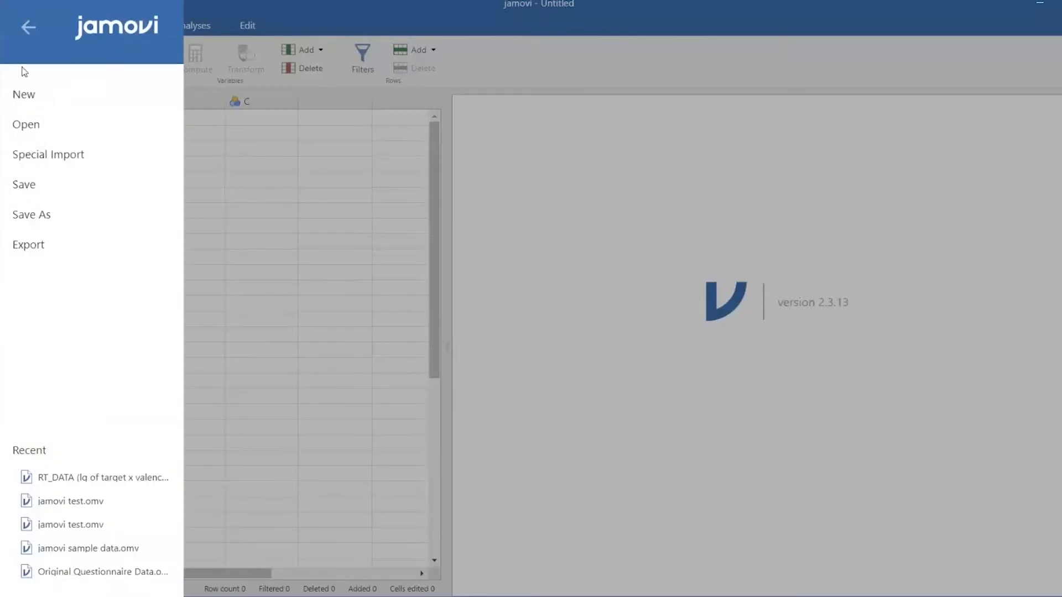
pyautogui.click(47, 128)
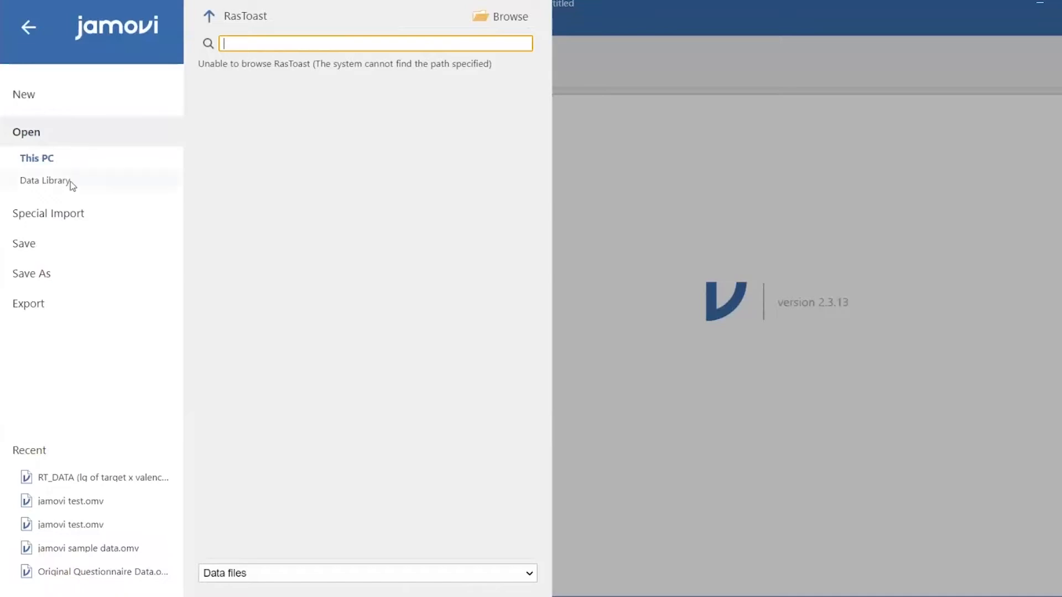
pyautogui.click(877, 163)
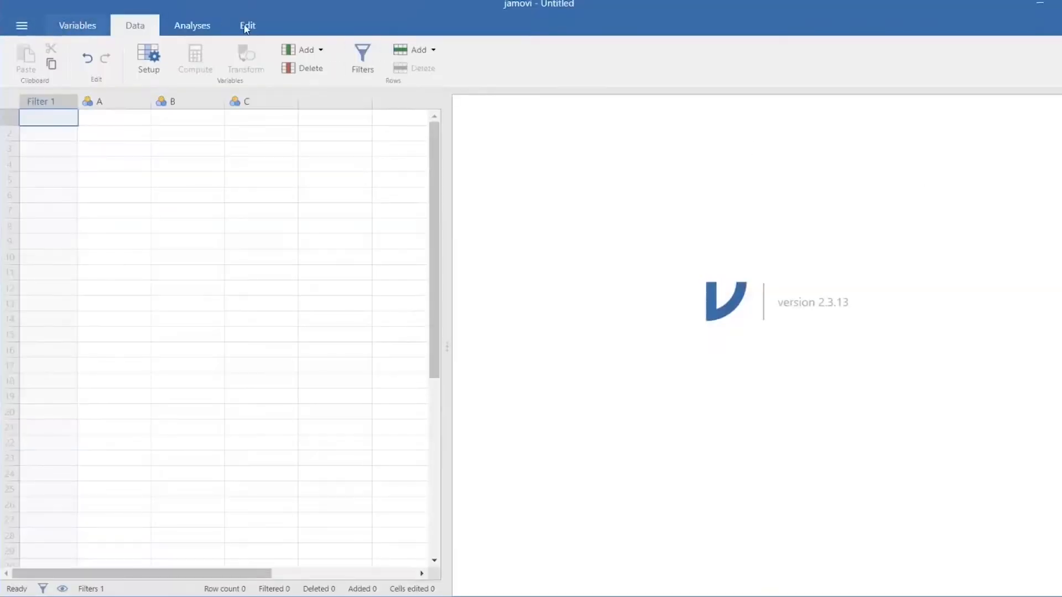
# View the variable list of the untitled data set and the text editing tools for the results
pyautogui.click(76, 21)
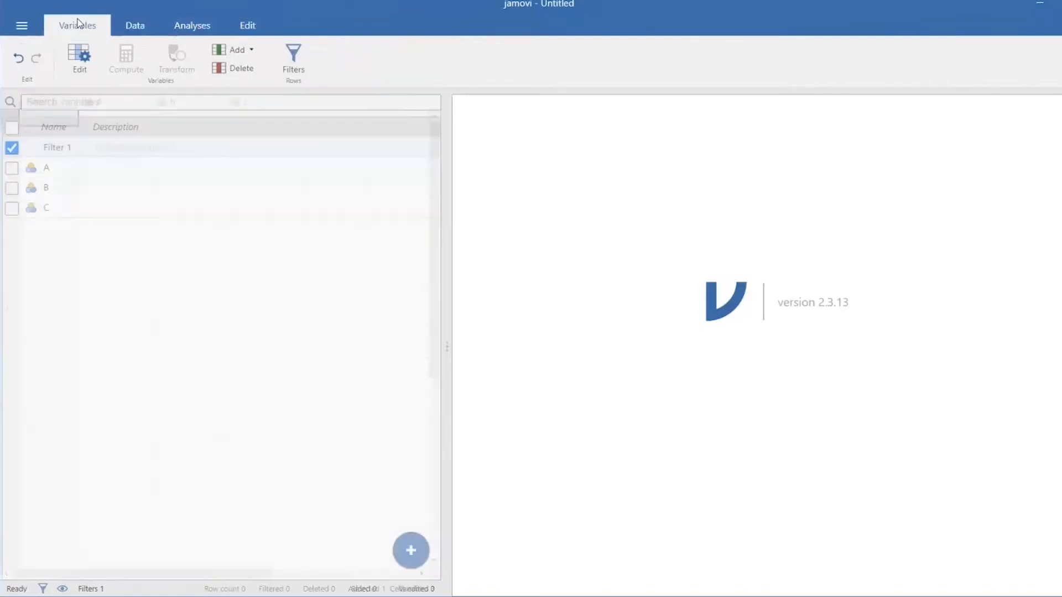
pyautogui.click(25, 25)
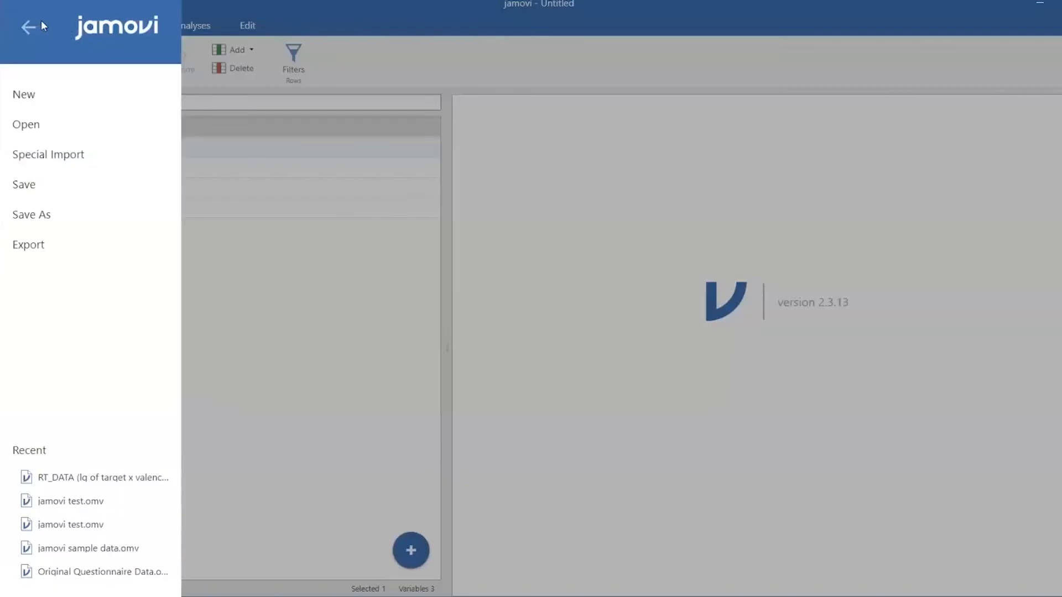
pyautogui.click(250, 22)
pyautogui.click(250, 25)
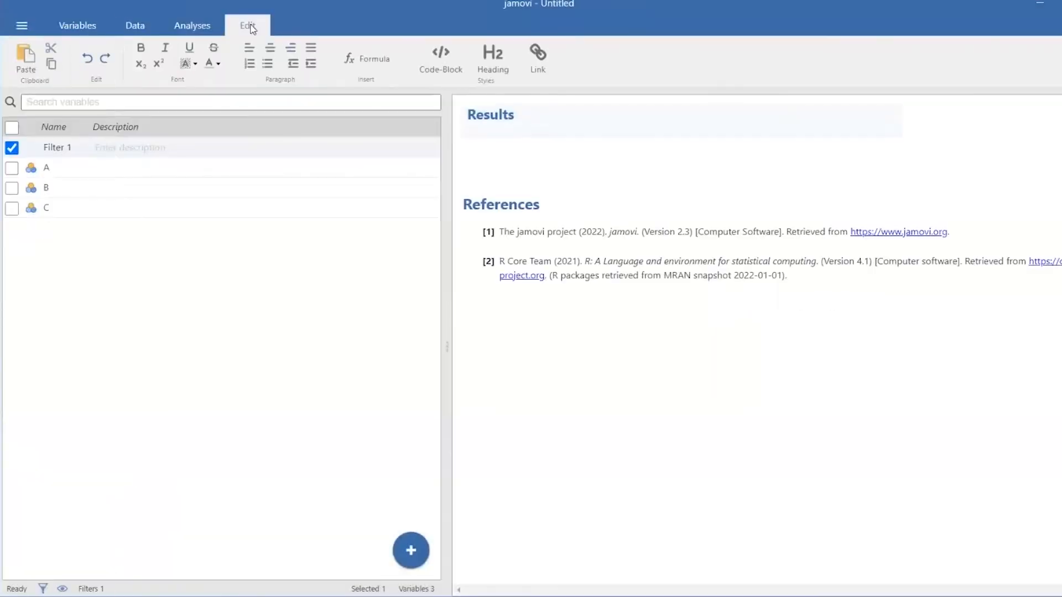
# Browse the analysis modules available in the jamovi library down to the r-datasets and Statkat entries, and close the library
pyautogui.click(212, 27)
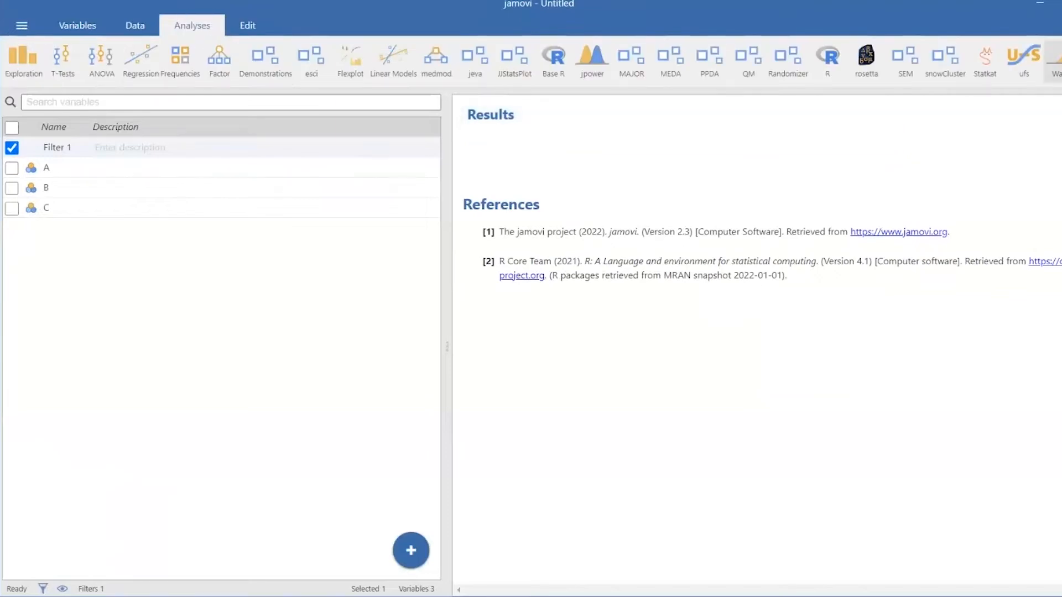
pyautogui.click(1060, 59)
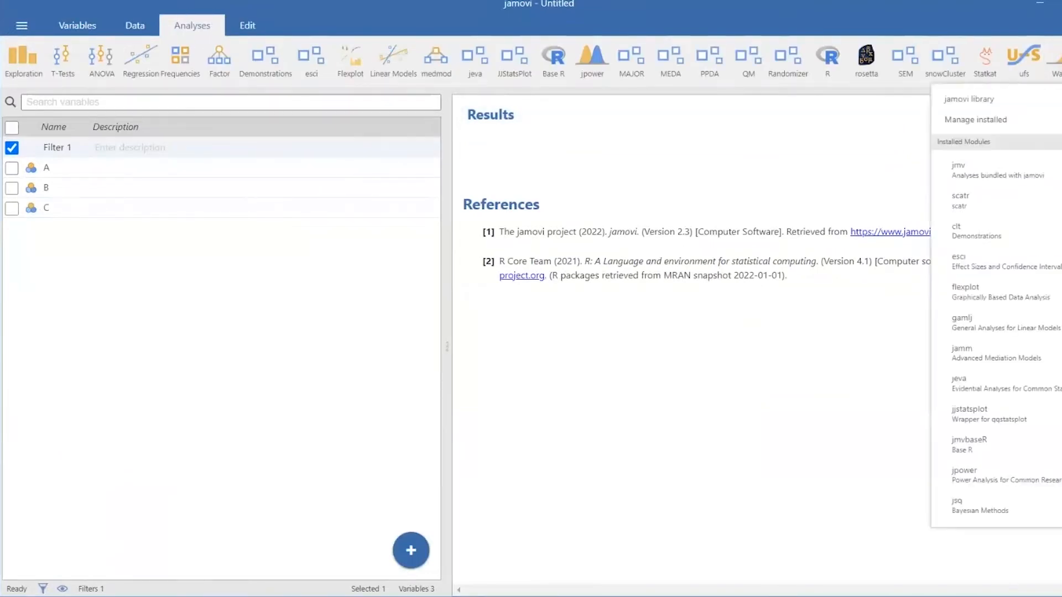
pyautogui.click(978, 102)
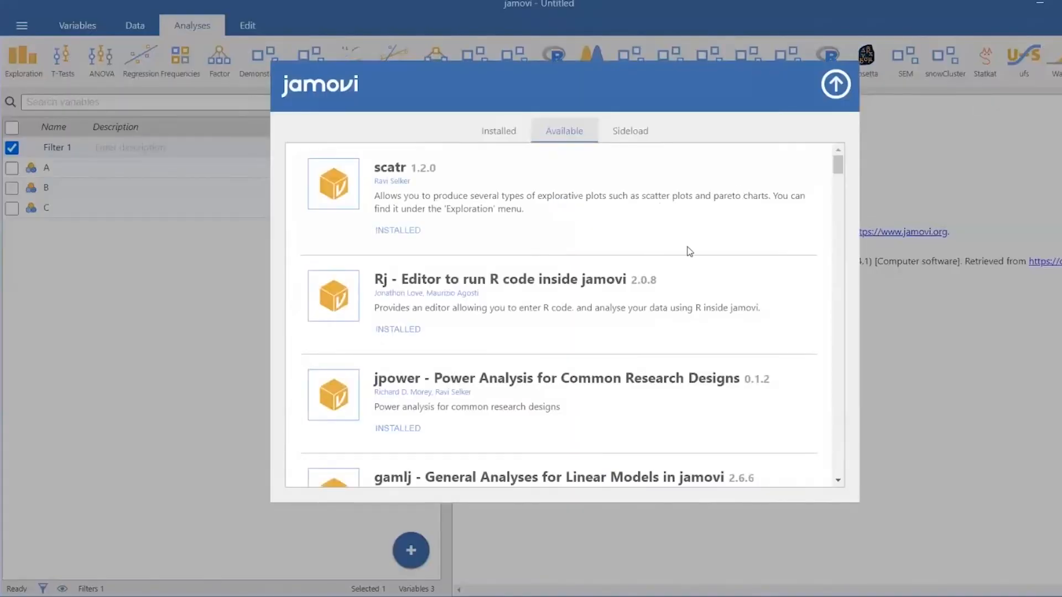
pyautogui.scroll(-10, 543, 347)
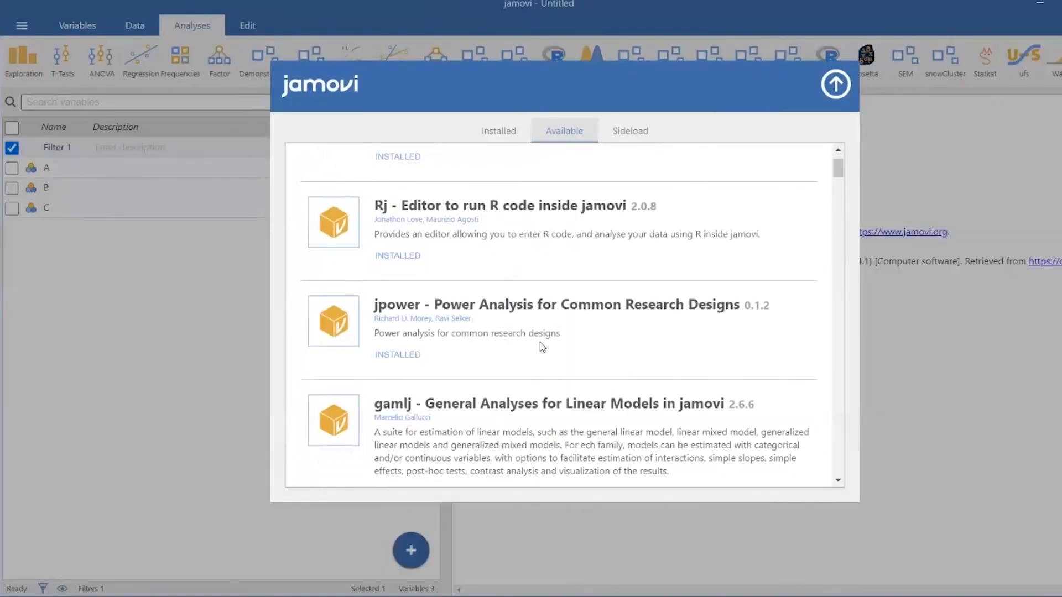
pyautogui.scroll(-10, 530, 346)
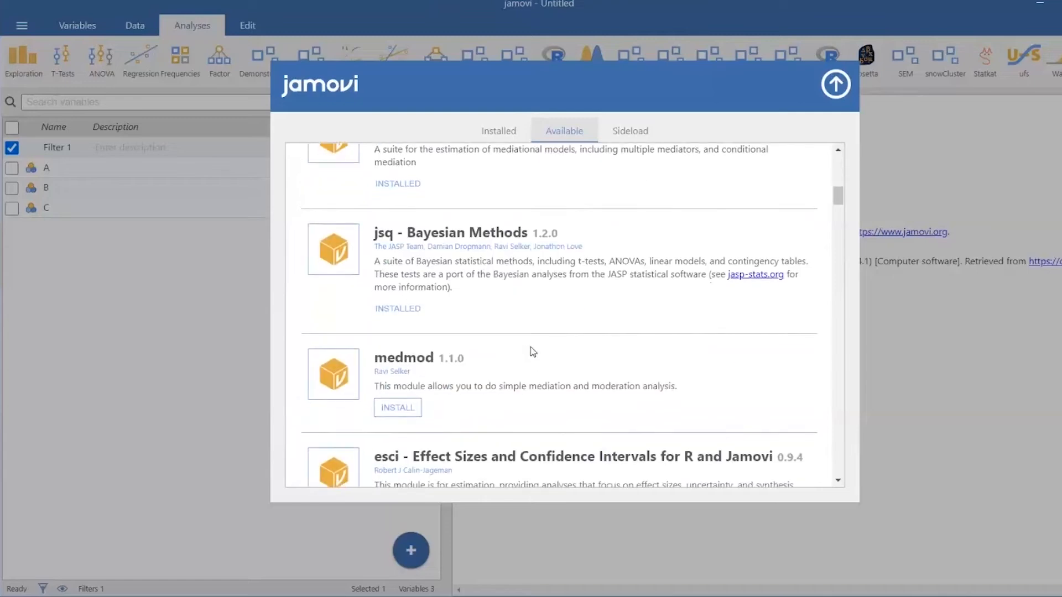
pyautogui.scroll(-10, 530, 346)
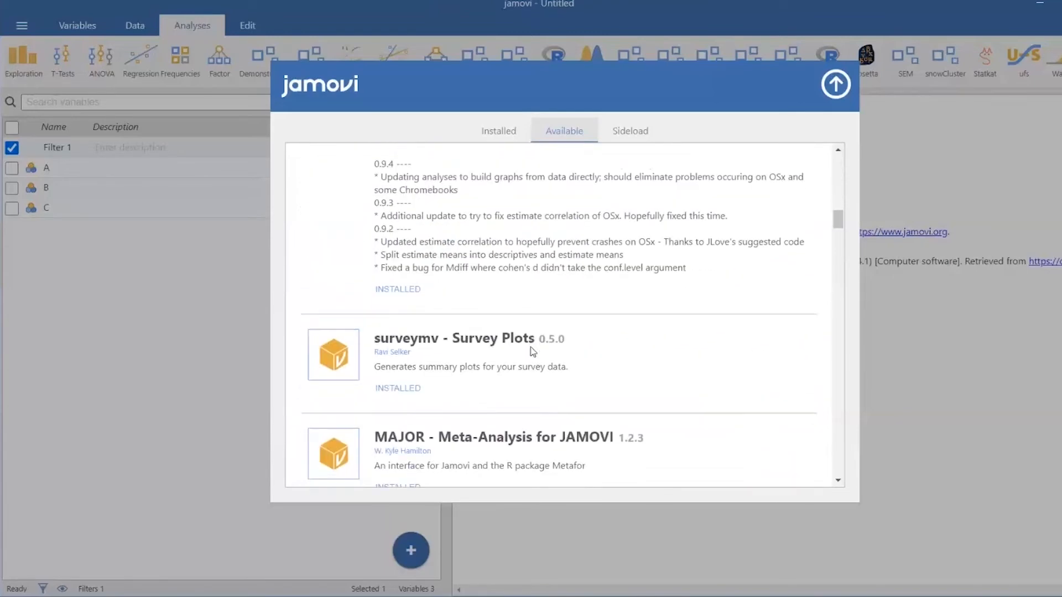
pyautogui.scroll(-10, 530, 350)
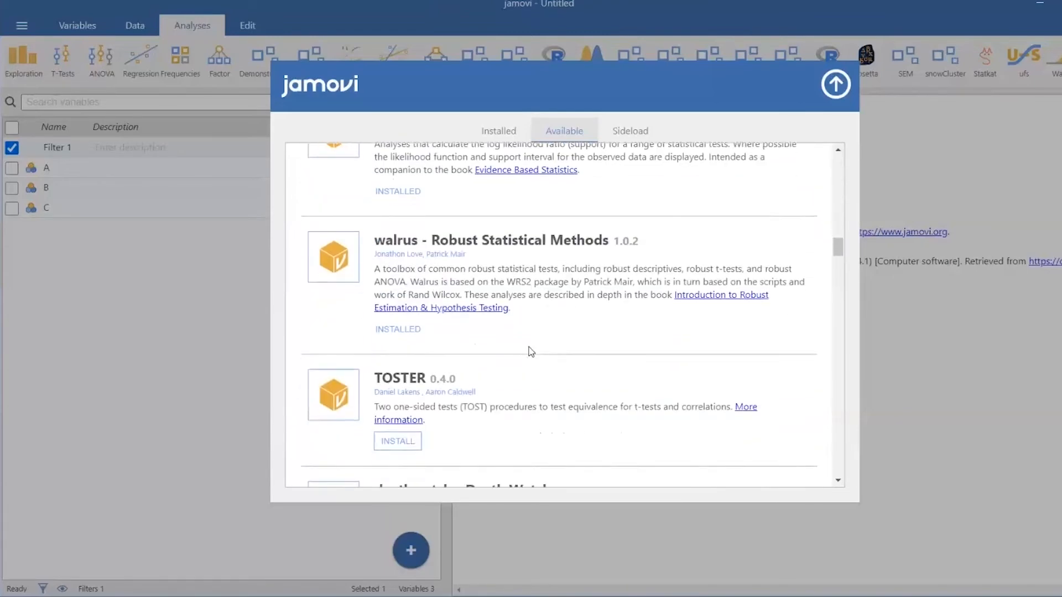
pyautogui.scroll(-10, 531, 351)
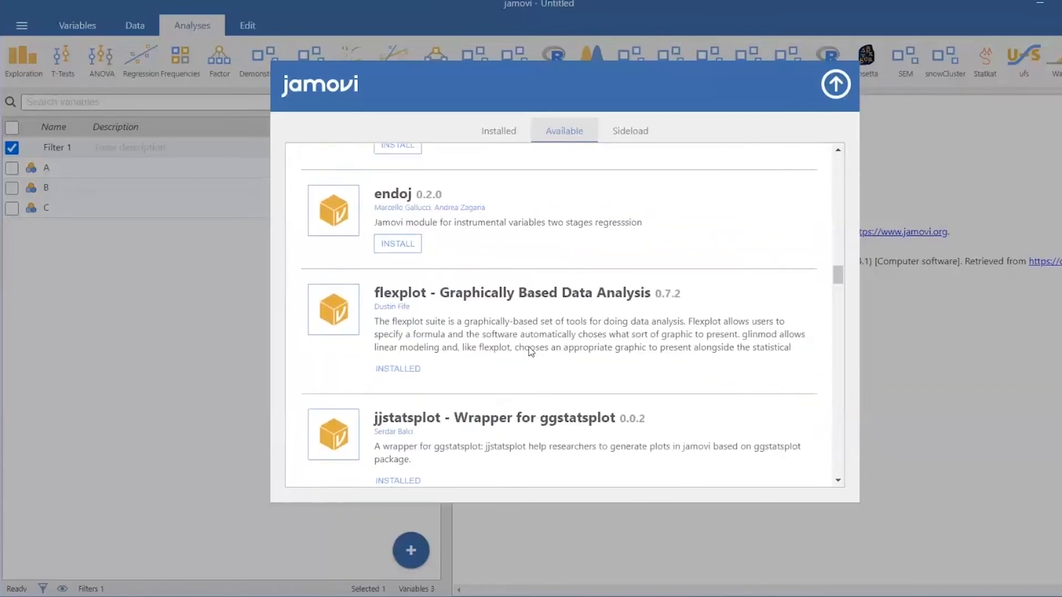
pyautogui.scroll(-8, 530, 352)
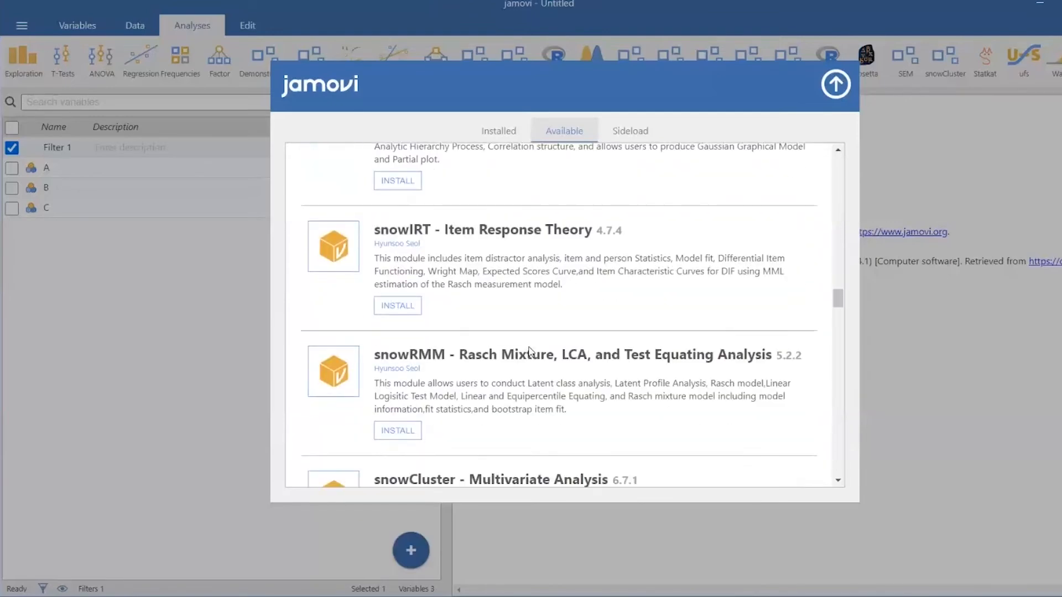
pyautogui.scroll(-8, 531, 352)
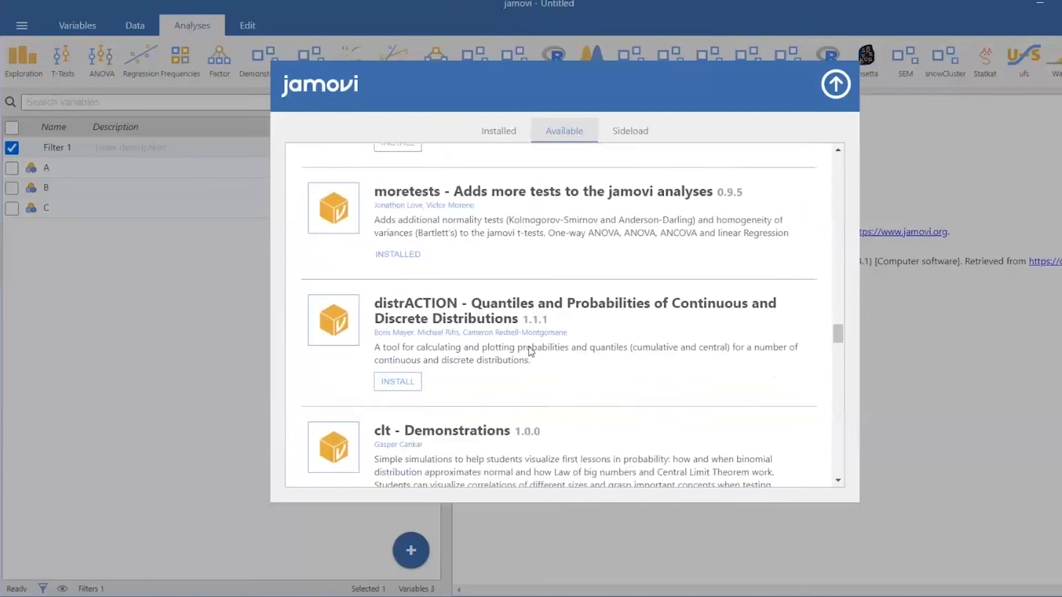
pyautogui.scroll(-2, 531, 352)
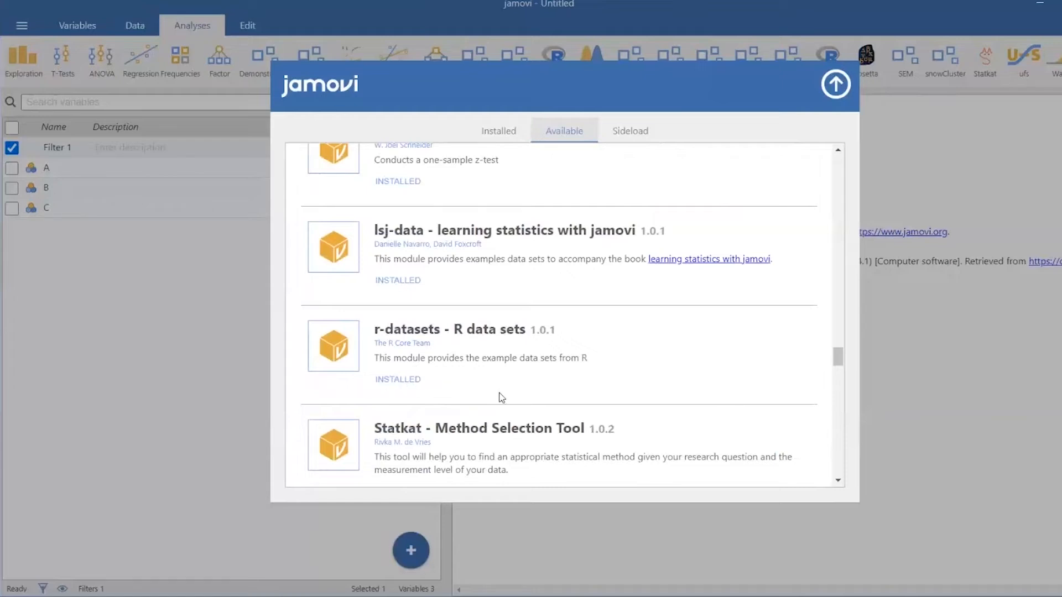
pyautogui.click(836, 93)
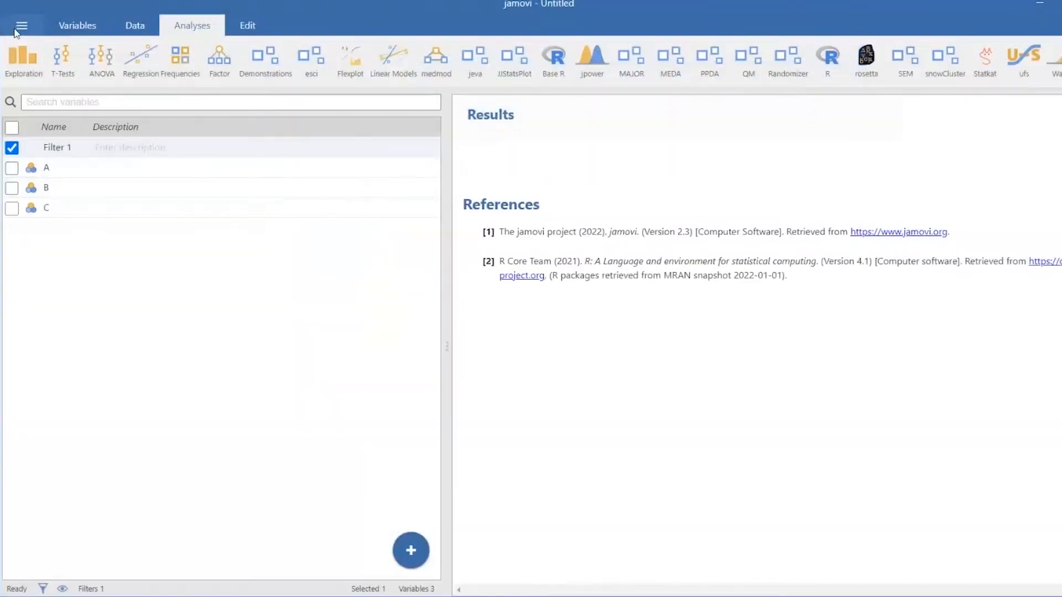
# Open the HairEyeColor data set from the r-datasets folder of the Data Library and maximize its window
pyautogui.click(16, 31)
pyautogui.click(37, 125)
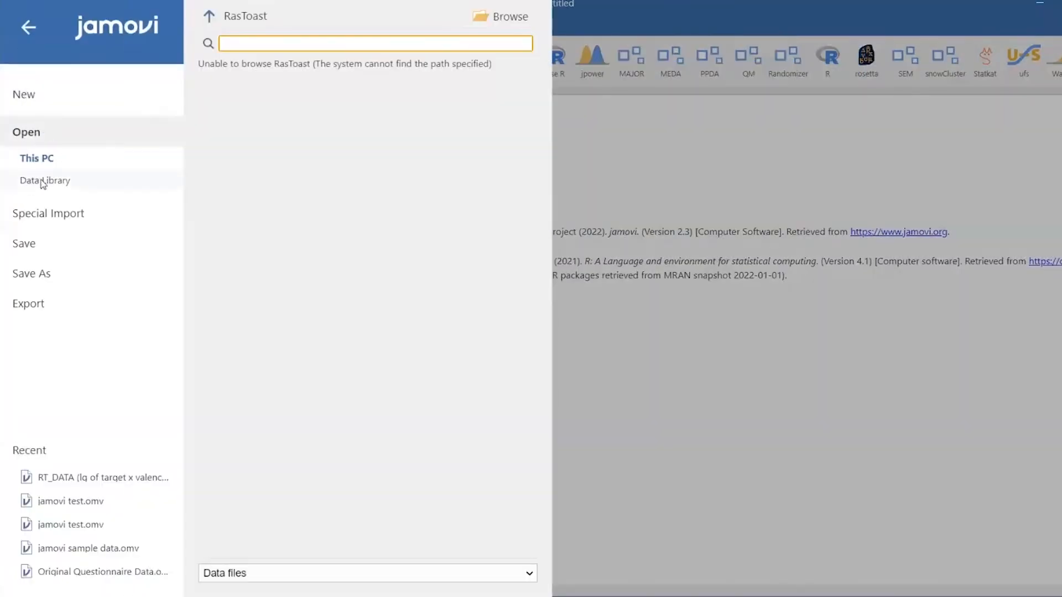
pyautogui.click(72, 189)
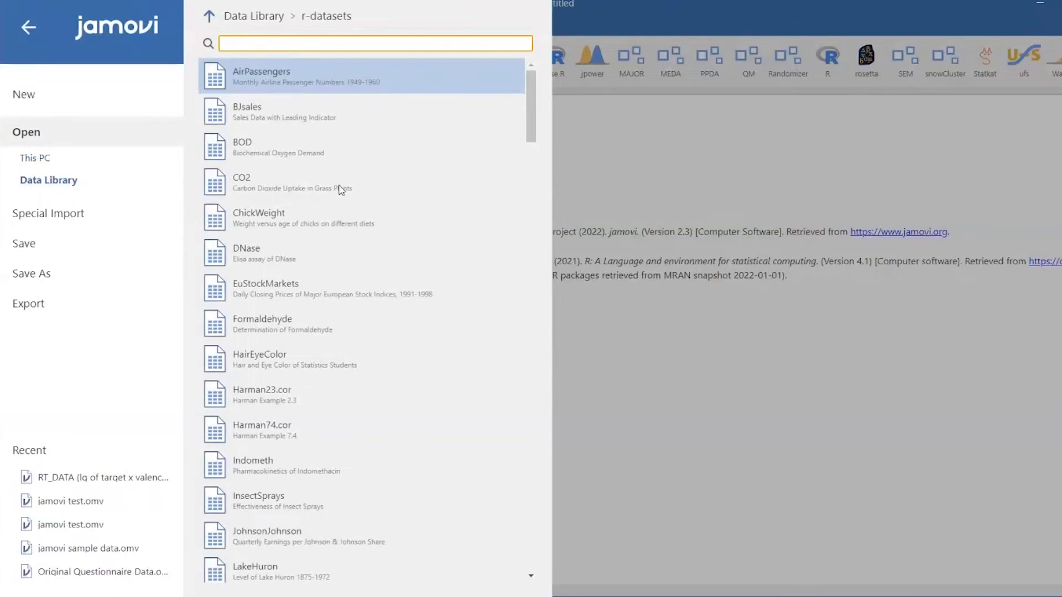
pyautogui.scroll(-1, 342, 188)
pyautogui.scroll(-1, 310, 254)
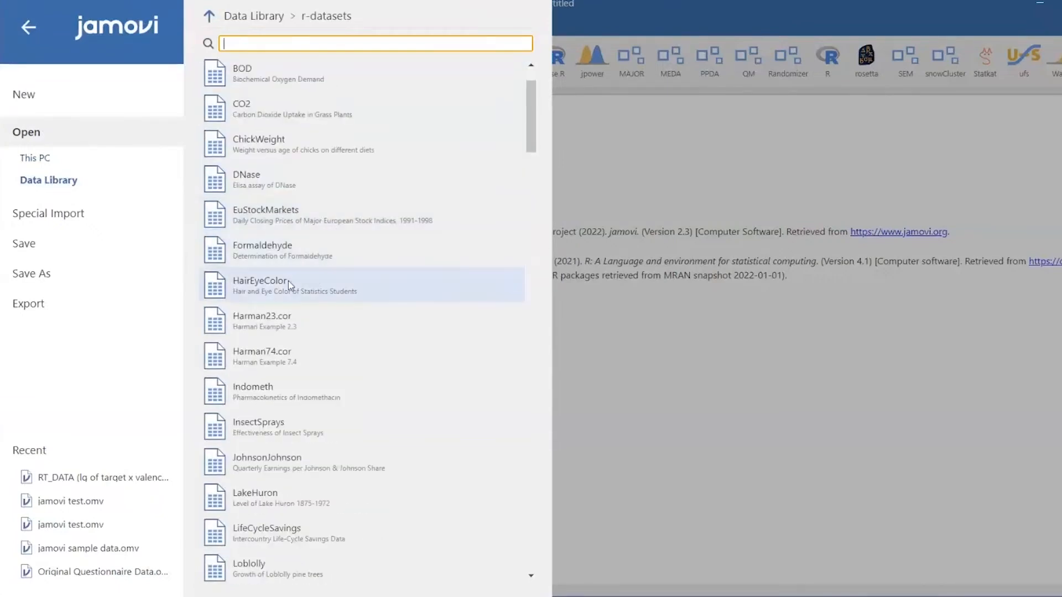
pyautogui.click(250, 286)
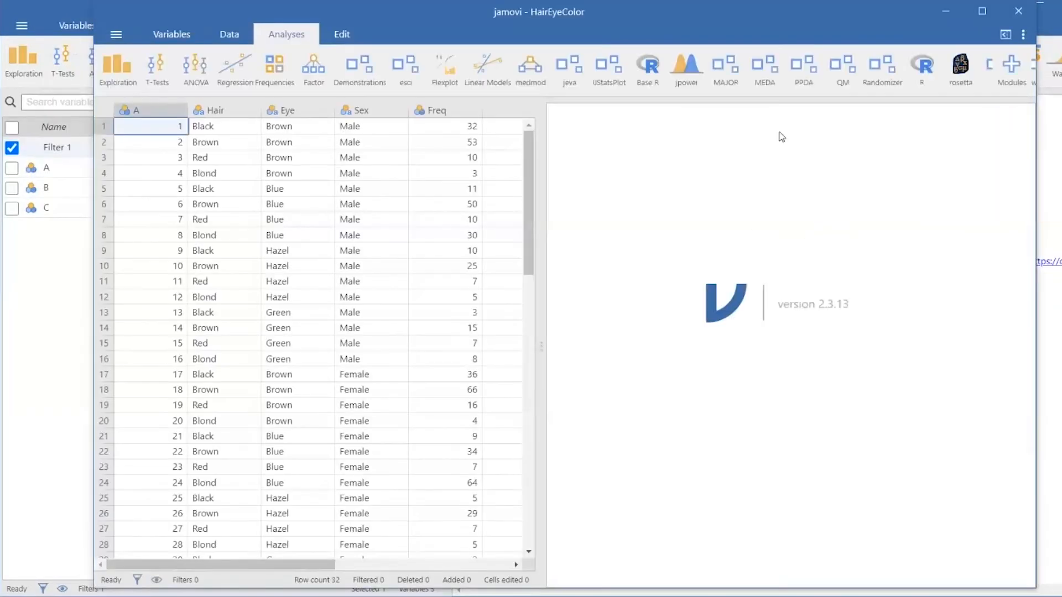
pyautogui.click(981, 12)
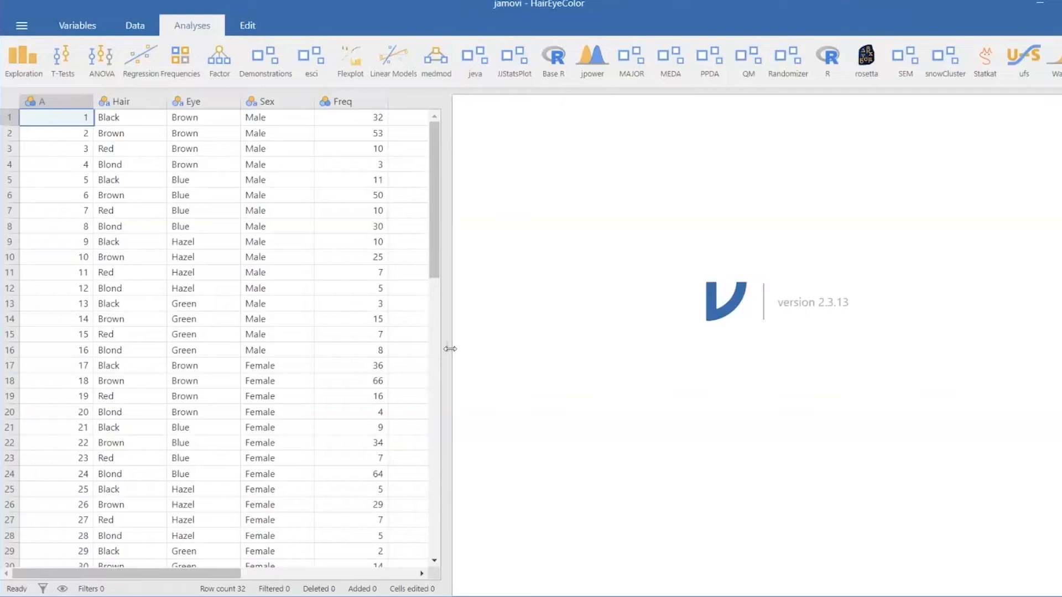
# Widen the data sheet across the whole window and delete column A from the HairEyeColor data
pyautogui.moveTo(443, 349); pyautogui.dragTo(1059, 341)
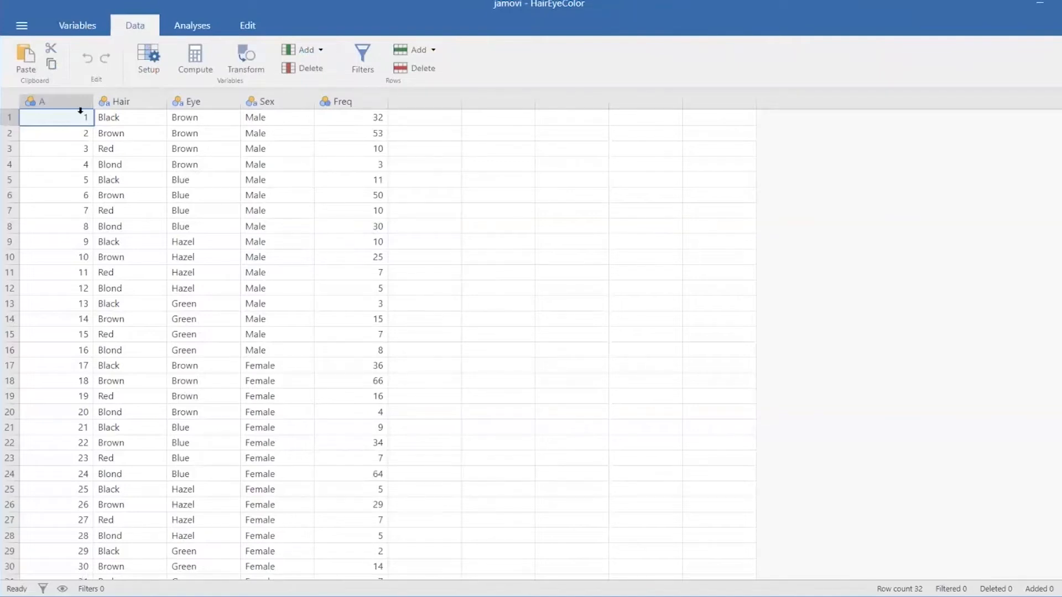
pyautogui.click(64, 191)
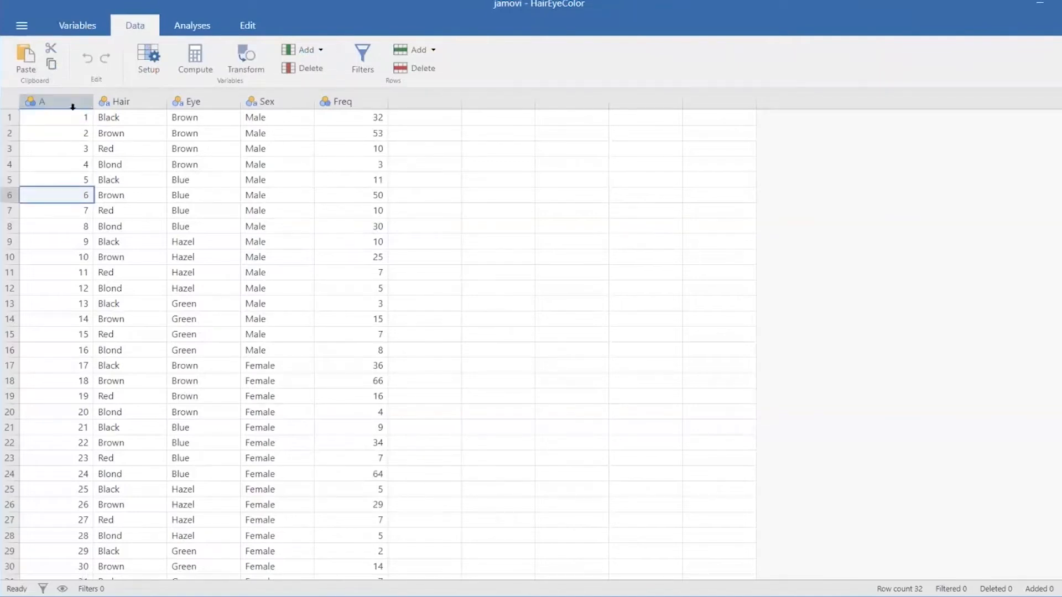
pyautogui.click(72, 107)
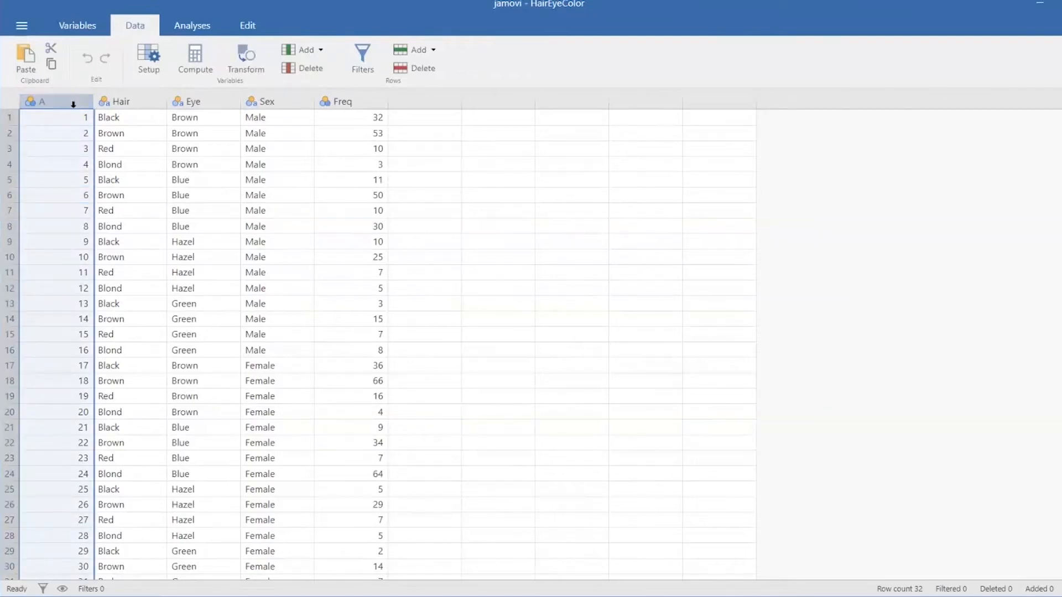
pyautogui.rightClick(72, 103)
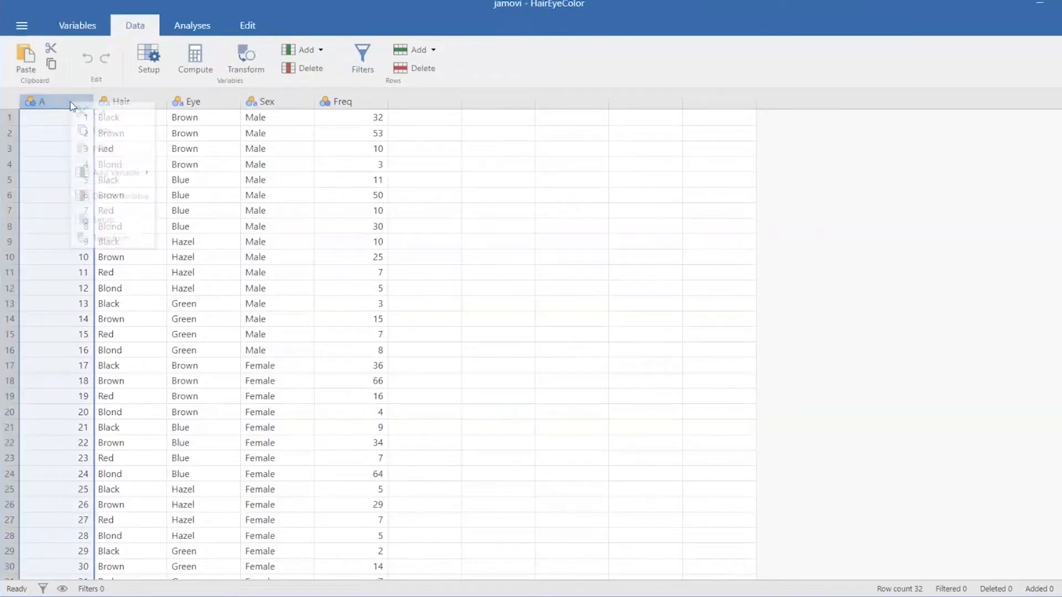
pyautogui.click(121, 197)
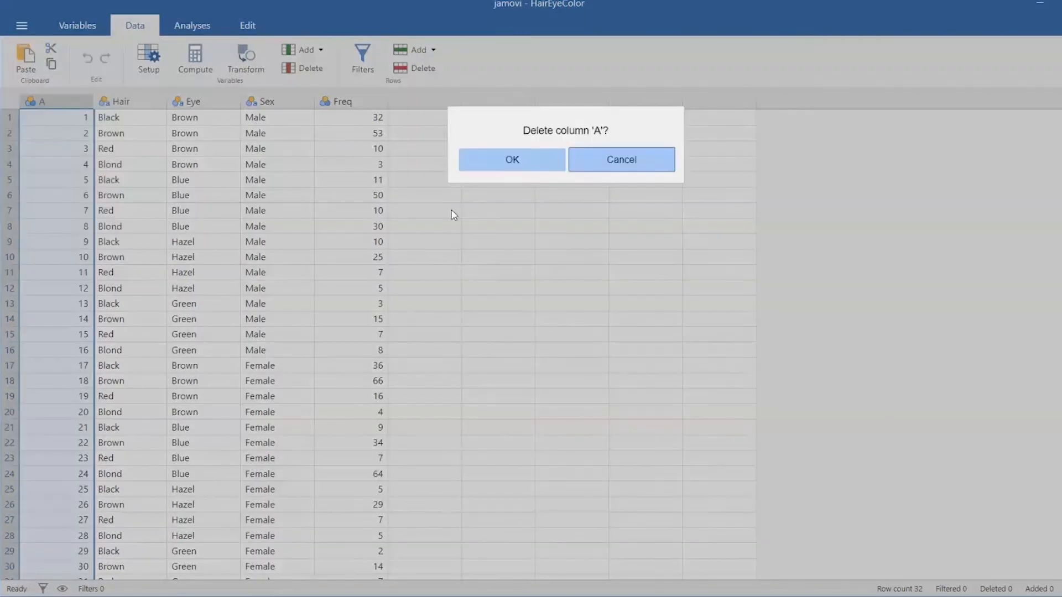
pyautogui.click(522, 163)
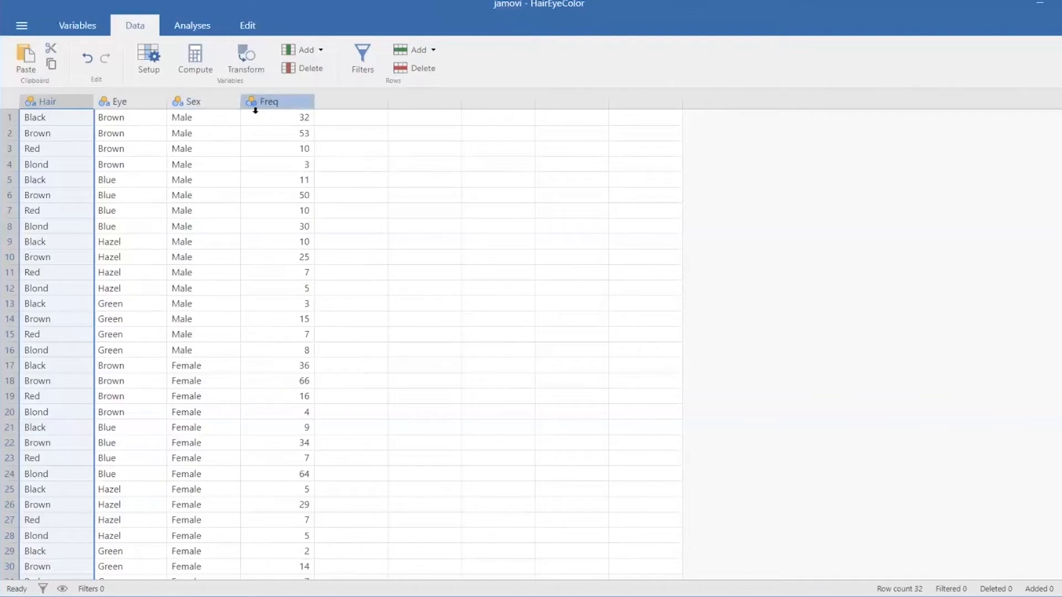
# Set the measure type of the Freq variable to Continuous and close the variable editor
pyautogui.doubleClick(277, 102)
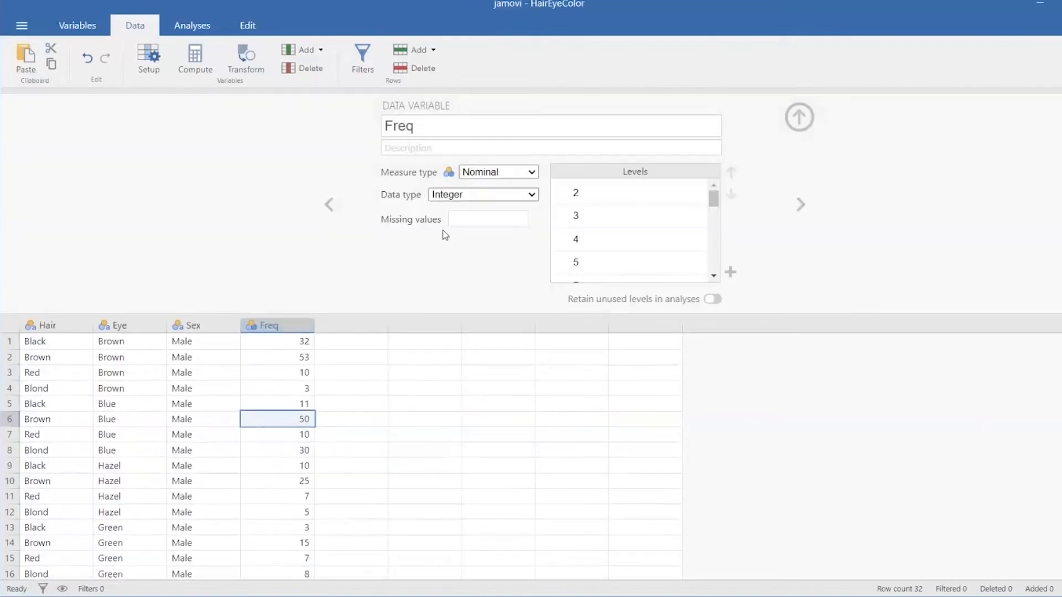
pyautogui.click(531, 173)
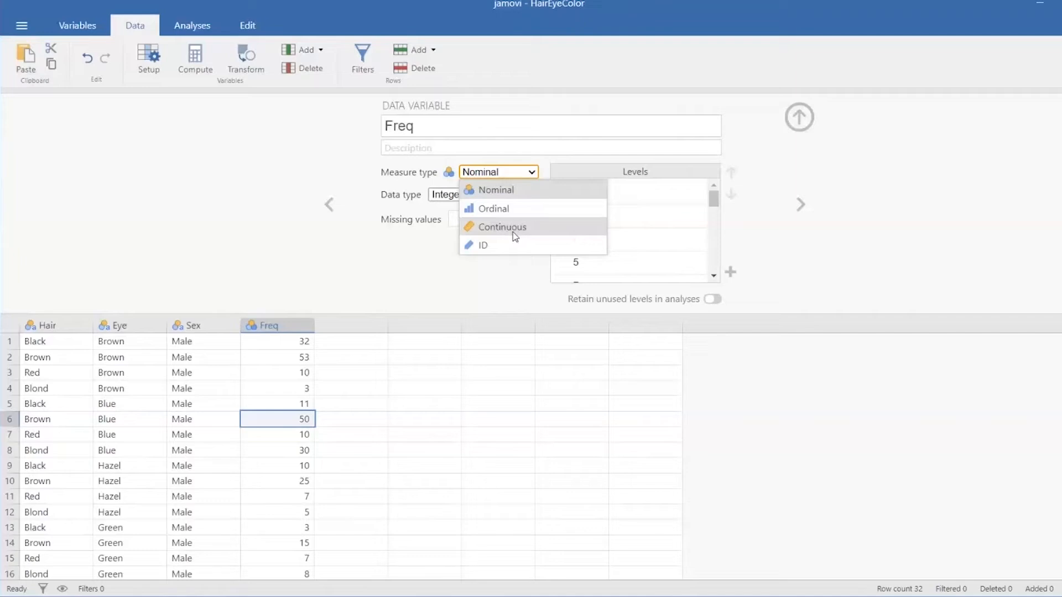
pyautogui.click(514, 235)
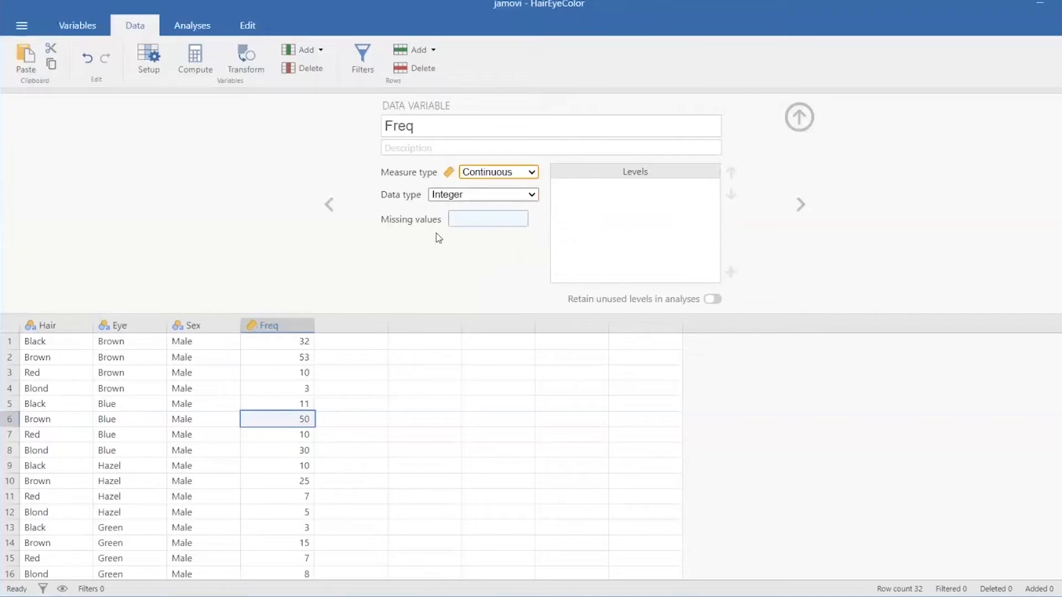
pyautogui.click(799, 117)
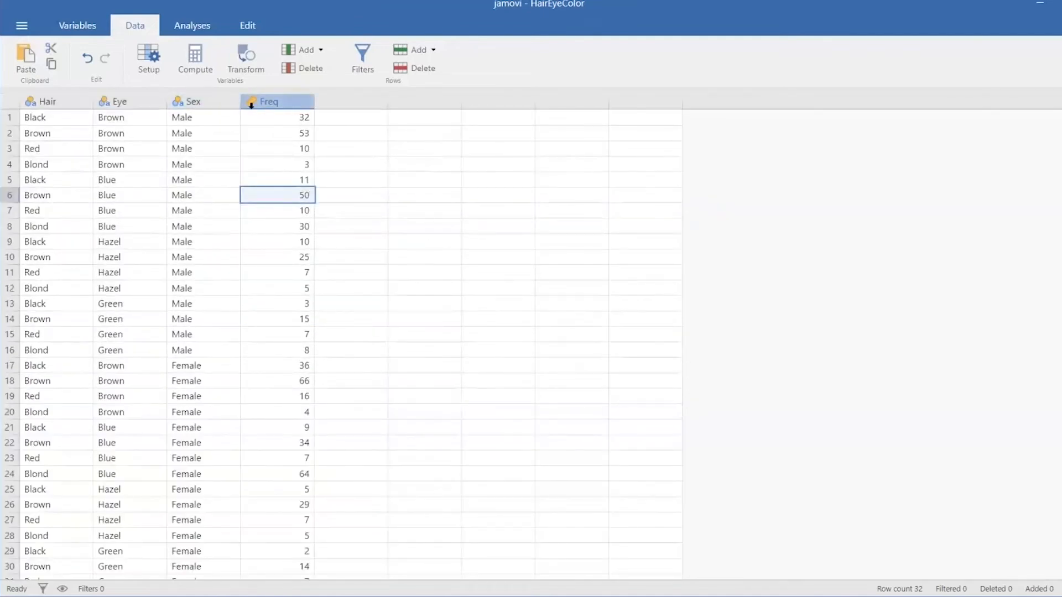
# Add a computed variable after the Freq column and name it LogFreq
pyautogui.click(294, 101)
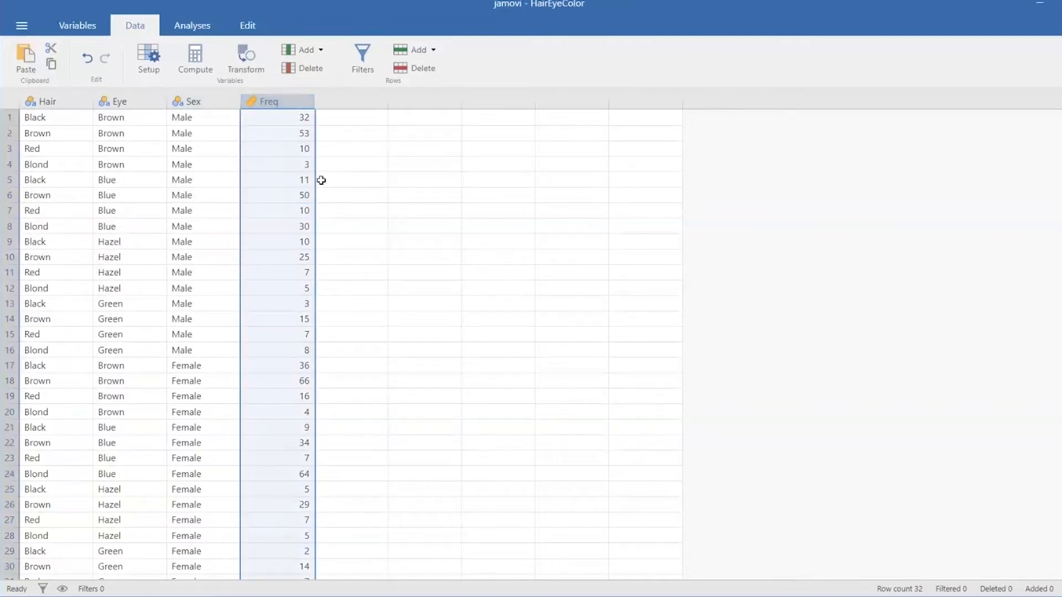
pyautogui.click(208, 71)
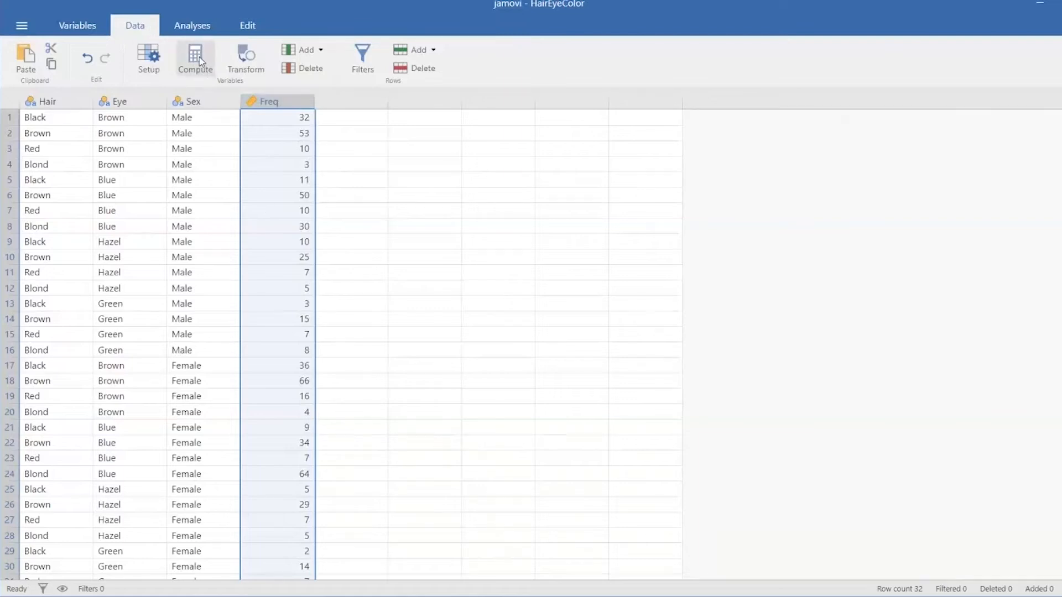
pyautogui.click(423, 127)
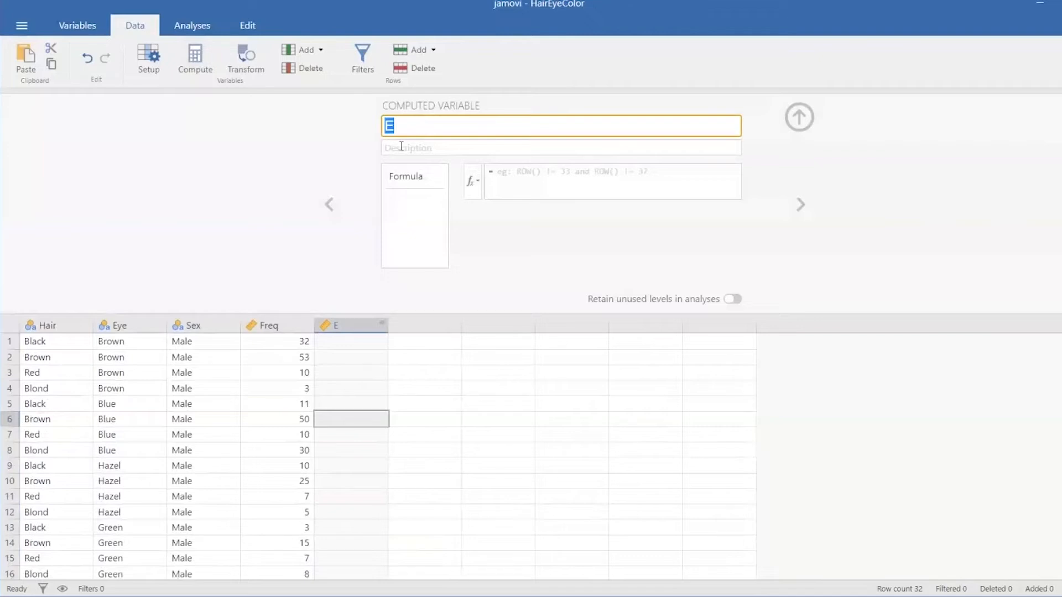
pyautogui.write('LogFreq')
# Browse the math, statistical and logical functions available for the LogFreq formula
pyautogui.click(474, 187)
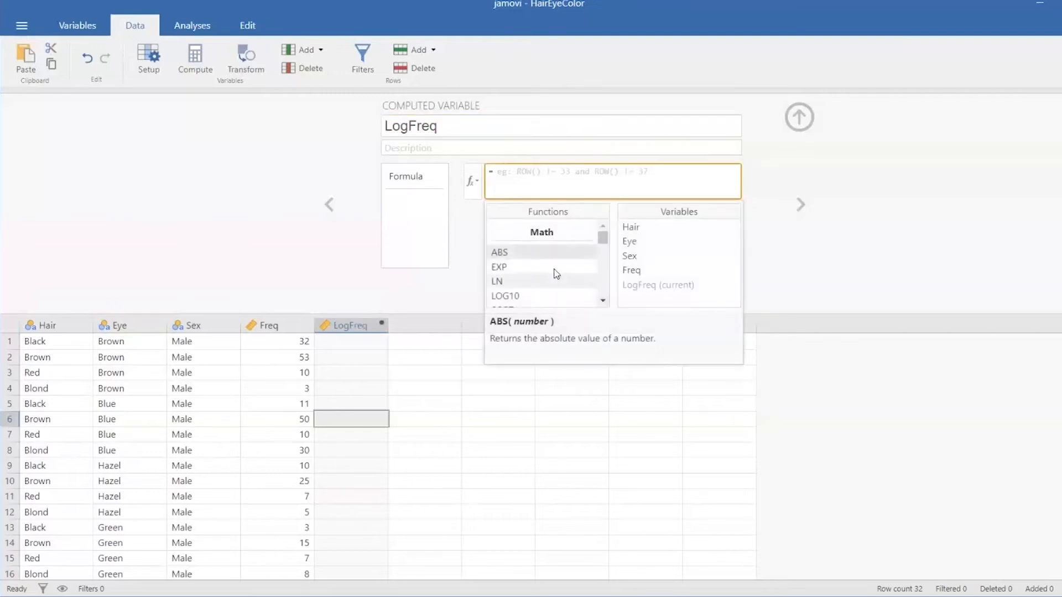
pyautogui.scroll(-5, 563, 258)
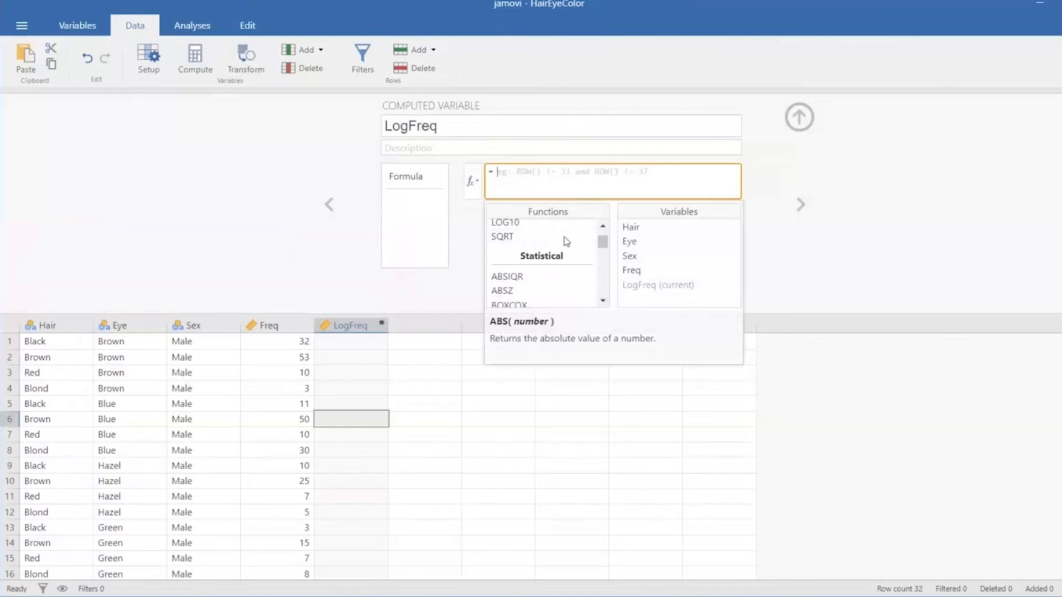
pyautogui.scroll(-2, 548, 260)
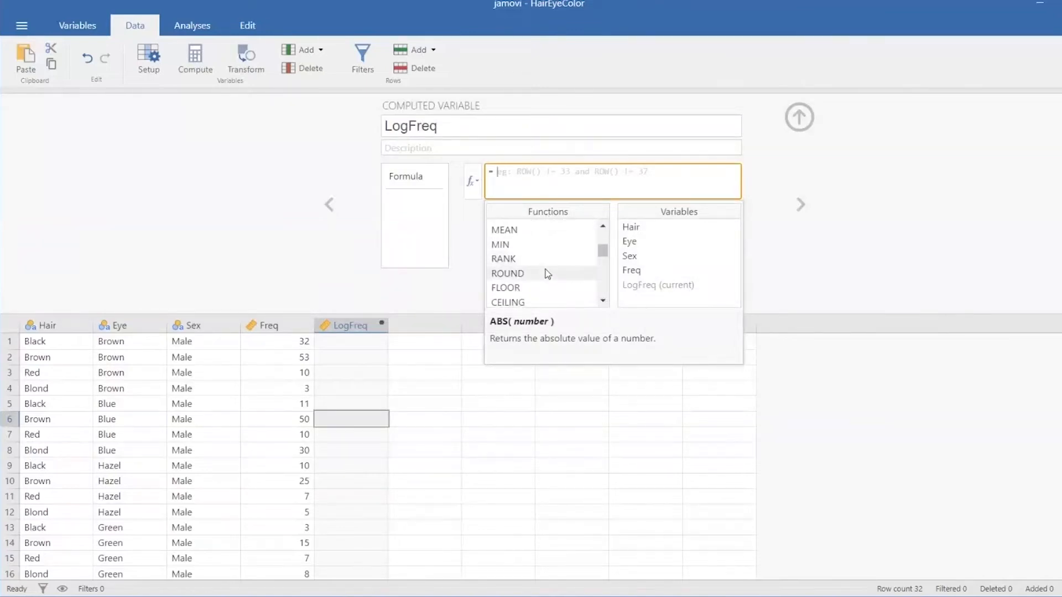
pyautogui.scroll(-2, 546, 271)
pyautogui.scroll(-4, 546, 273)
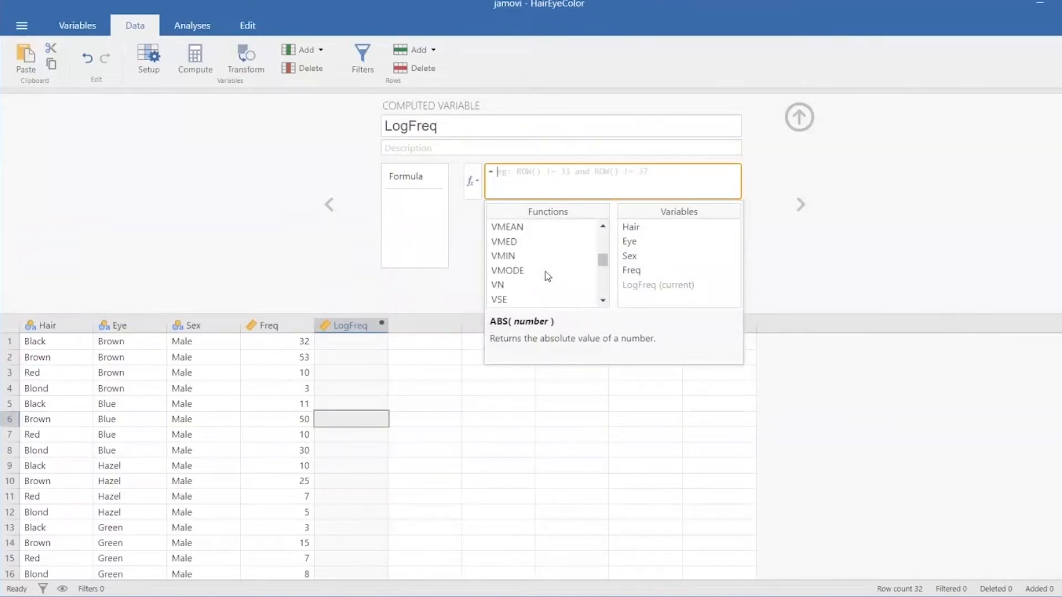
pyautogui.scroll(-1, 545, 271)
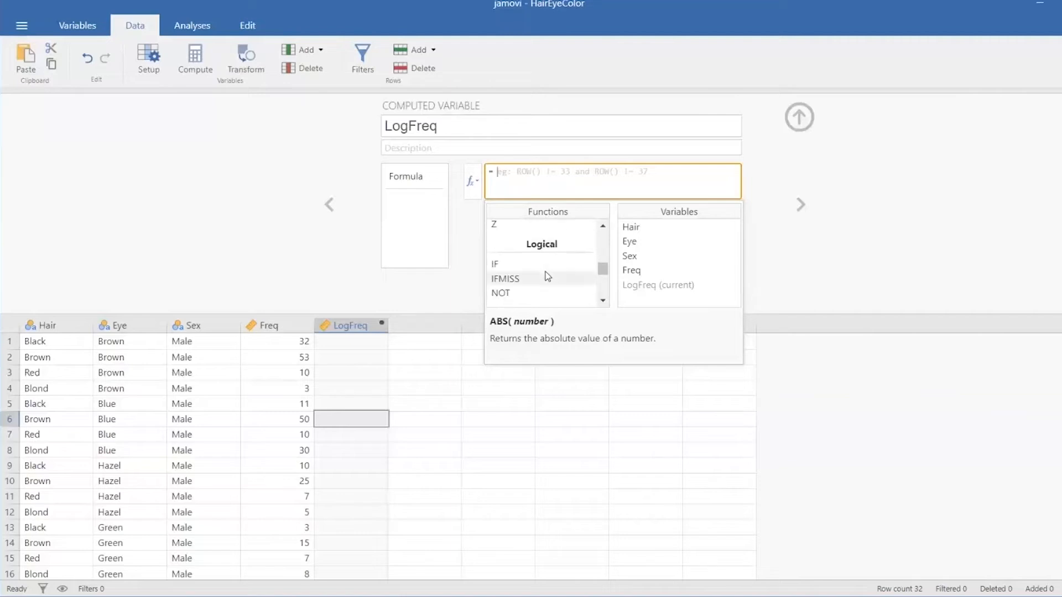
pyautogui.scroll(1, 545, 271)
pyautogui.scroll(-1, 545, 271)
pyautogui.scroll(-2, 546, 271)
pyautogui.scroll(10, 545, 271)
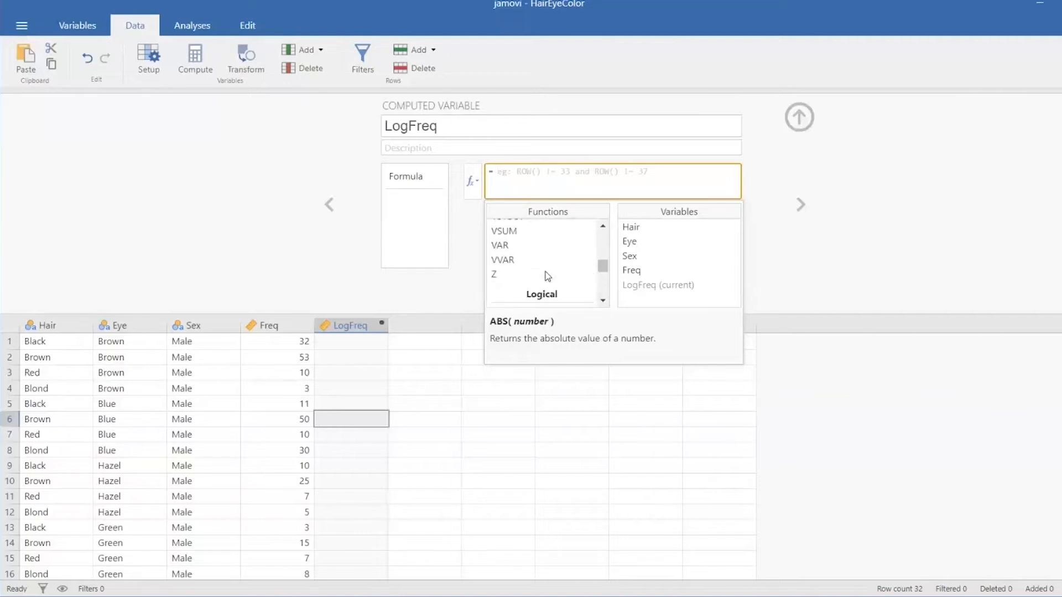
pyautogui.scroll(-3, 546, 271)
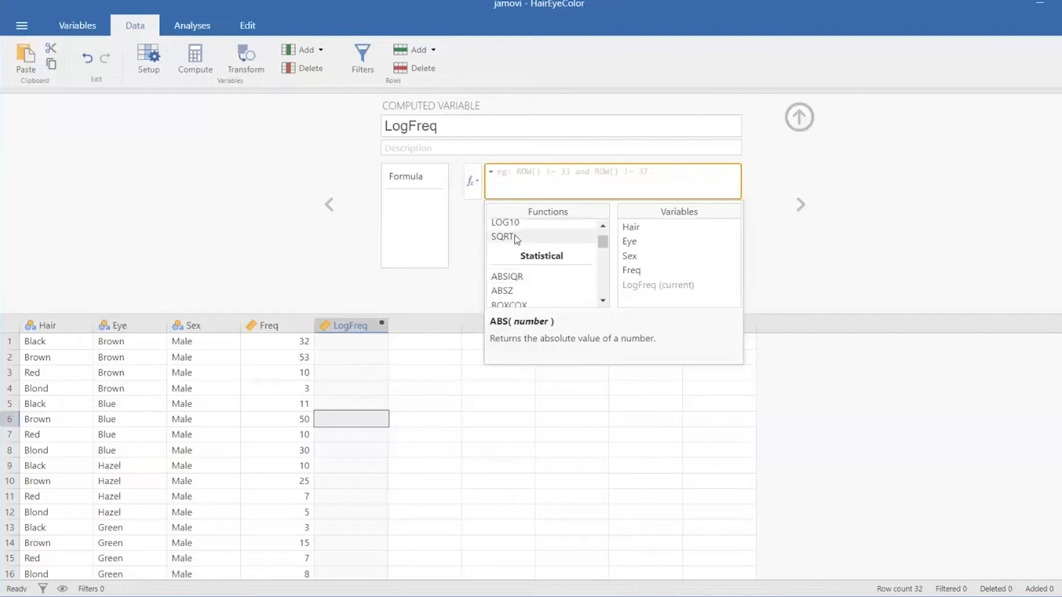
# Set the LogFreq formula to LOG10(Freq) and close the variable editor
pyautogui.click(515, 223)
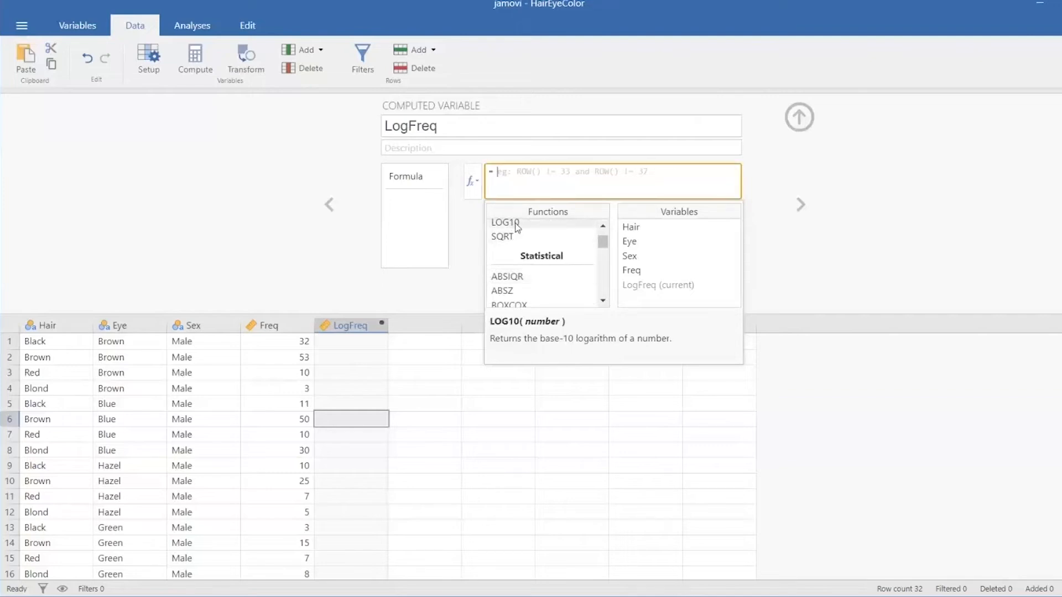
pyautogui.doubleClick(516, 223)
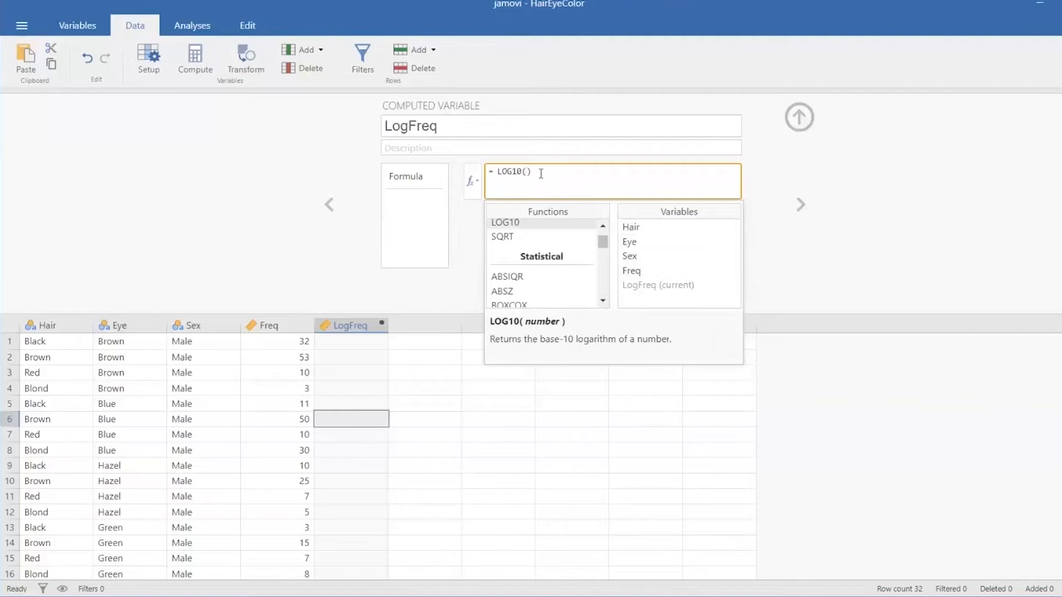
pyautogui.doubleClick(651, 272)
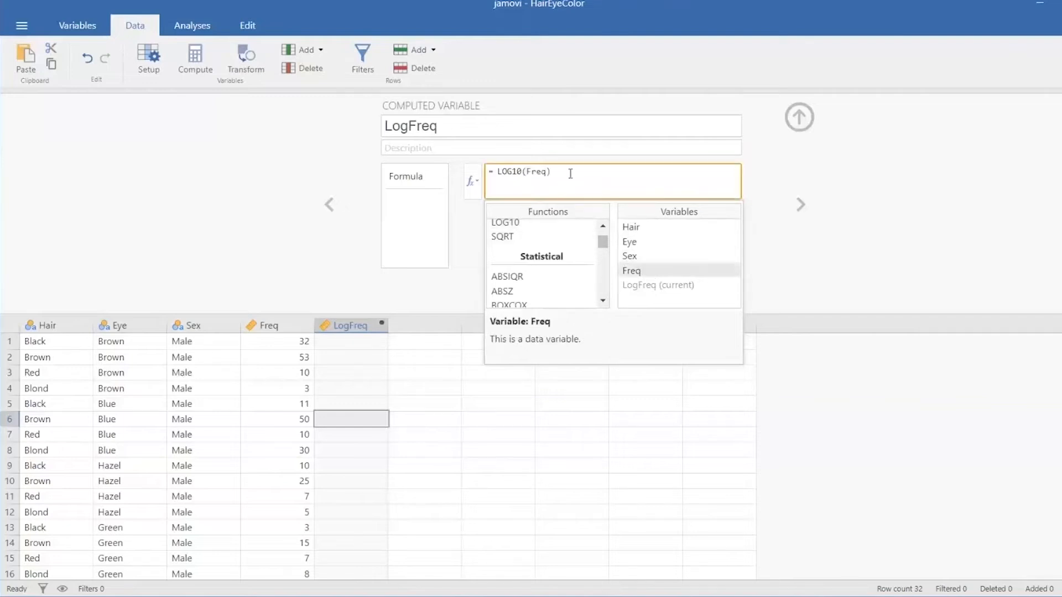
pyautogui.click(805, 126)
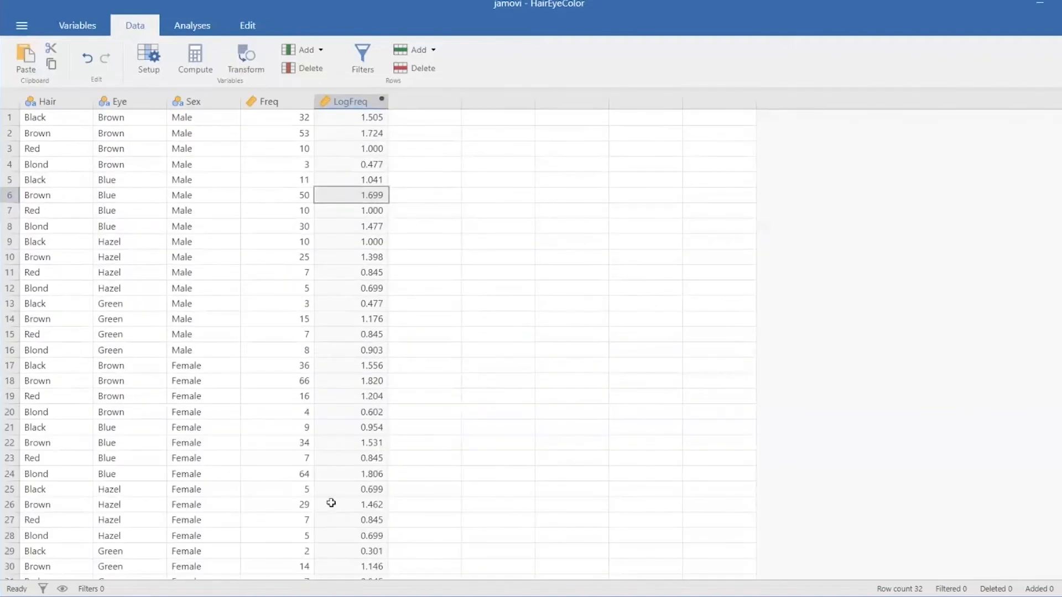
# Review the computed LogFreq values down to the last data row and return to the first rows
pyautogui.scroll(-1, 393, 322)
pyautogui.scroll(-5, 393, 321)
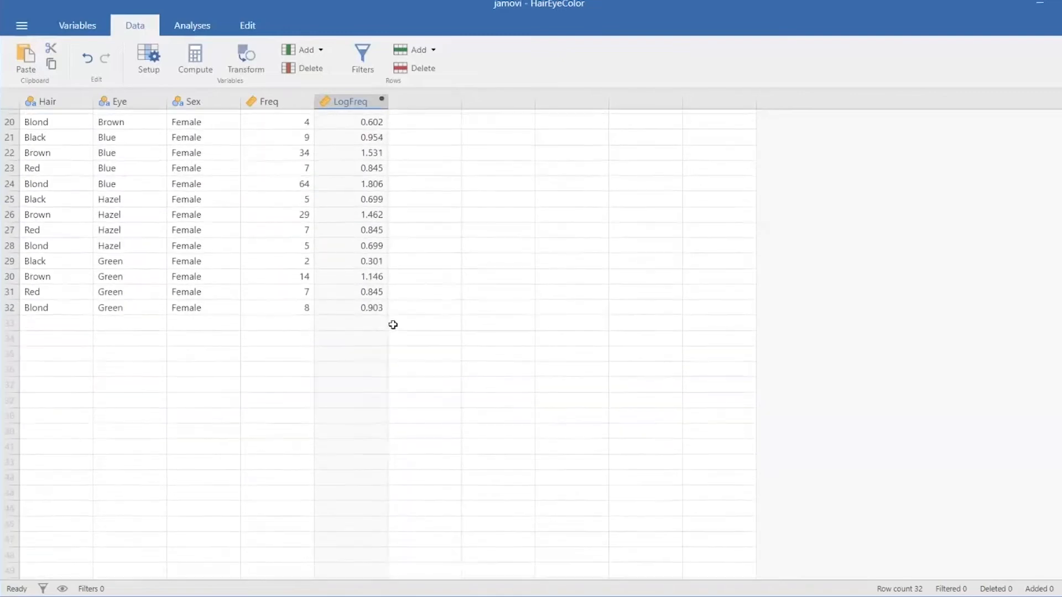
pyautogui.scroll(6, 392, 318)
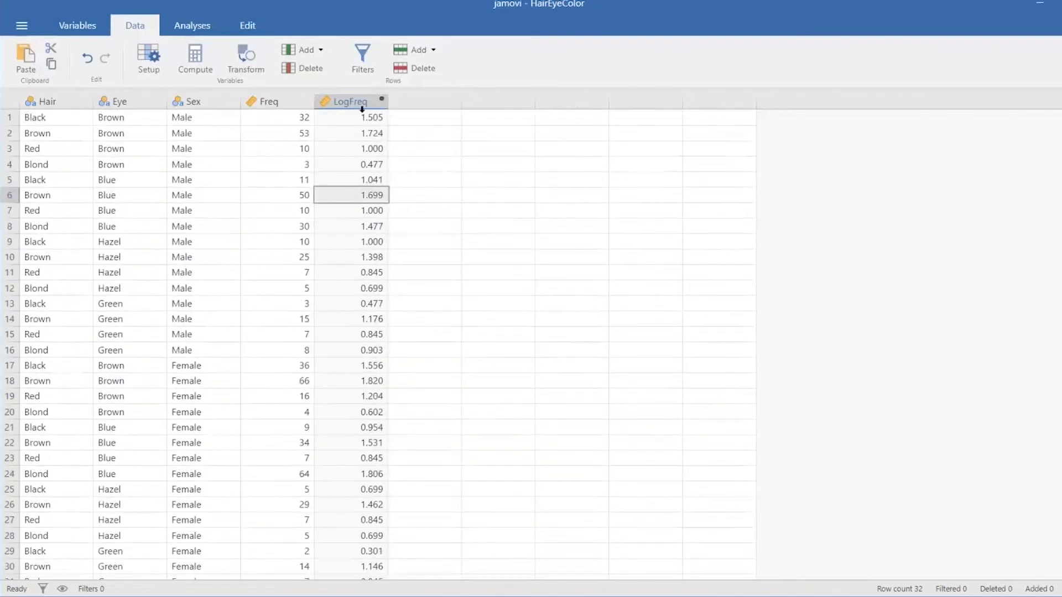
pyautogui.click(414, 148)
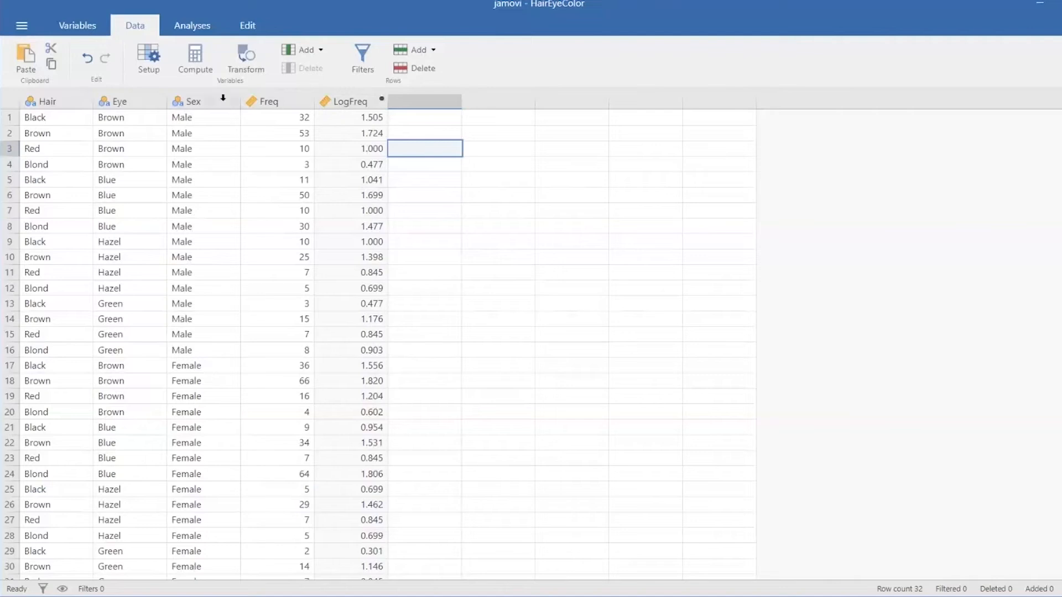
# Add a transformed variable based on Sex, name it SexCode and keep Sex as its source variable
pyautogui.moveTo(205, 93); pyautogui.dragTo(247, 94)
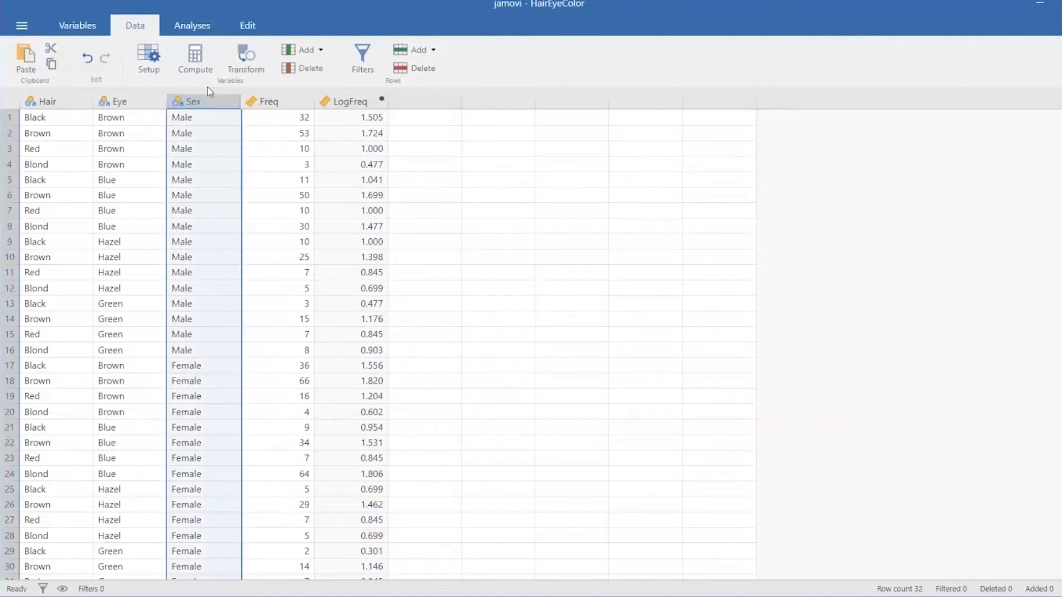
pyautogui.click(250, 69)
pyautogui.click(457, 128)
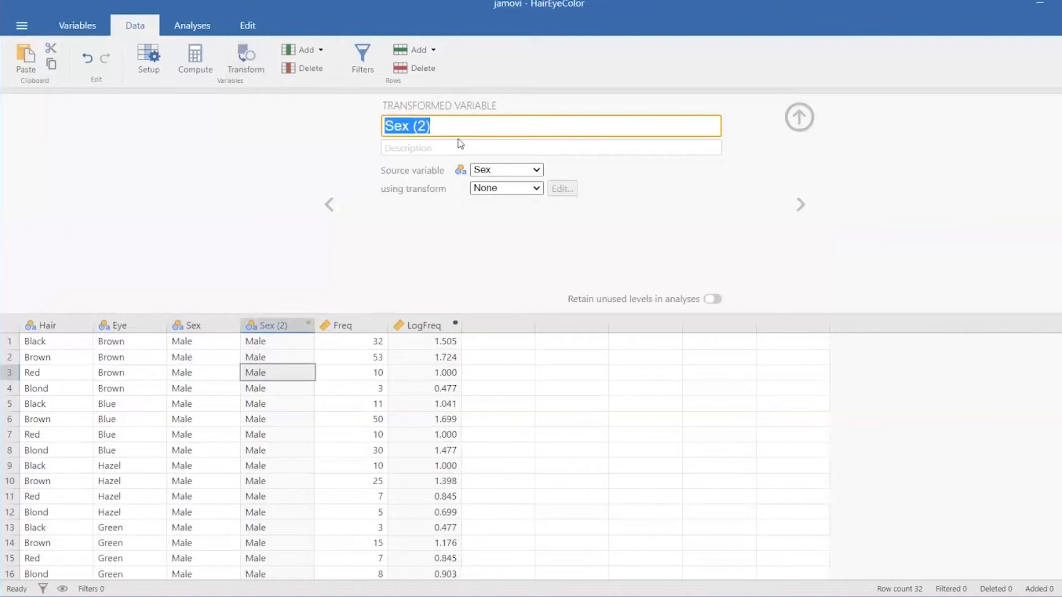
pyautogui.write('Sex')
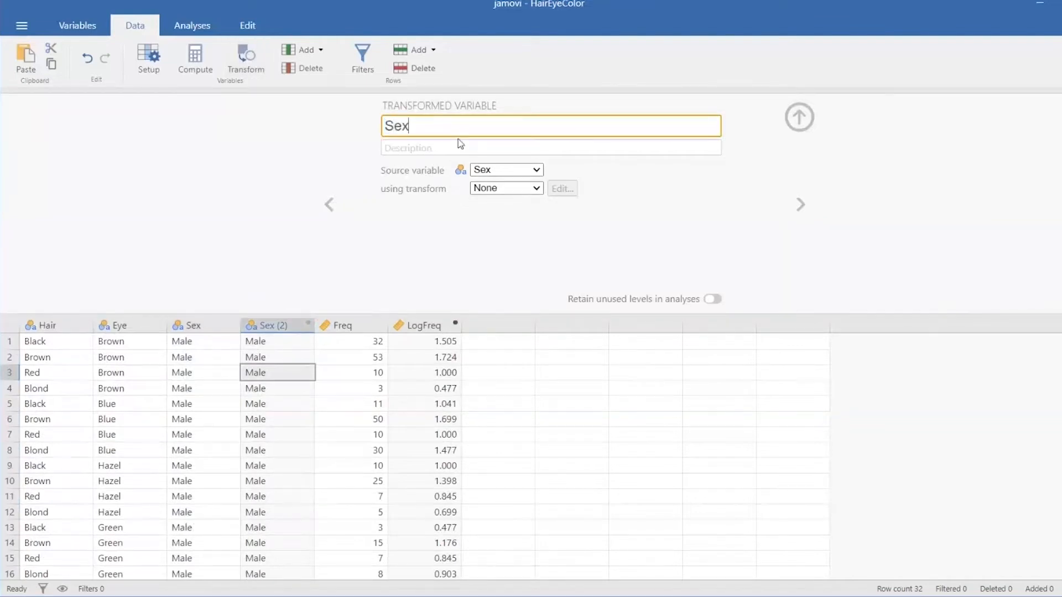
pyautogui.write('Code')
pyautogui.click(538, 171)
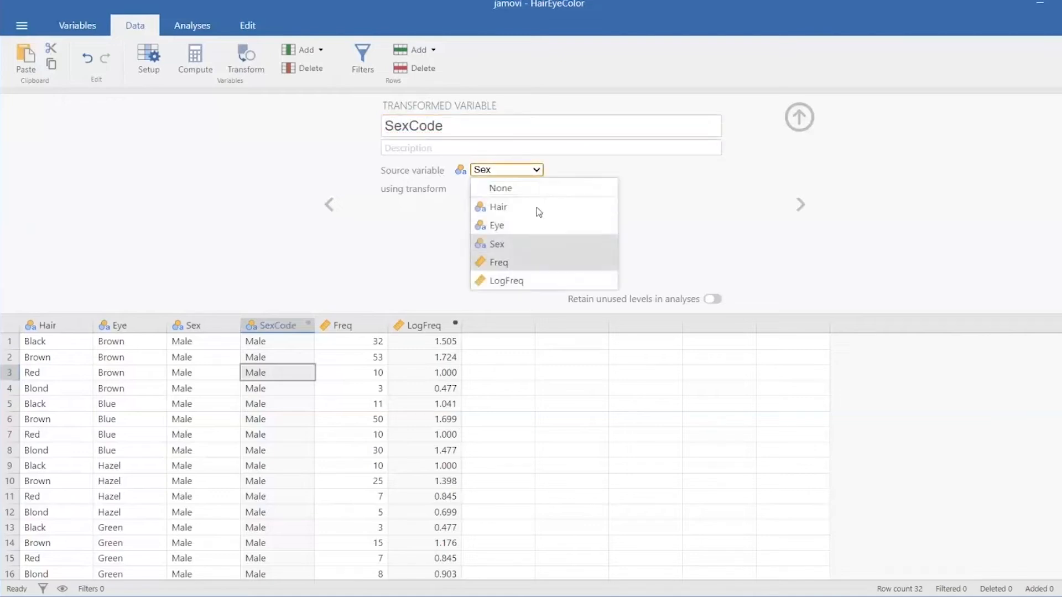
pyautogui.click(512, 244)
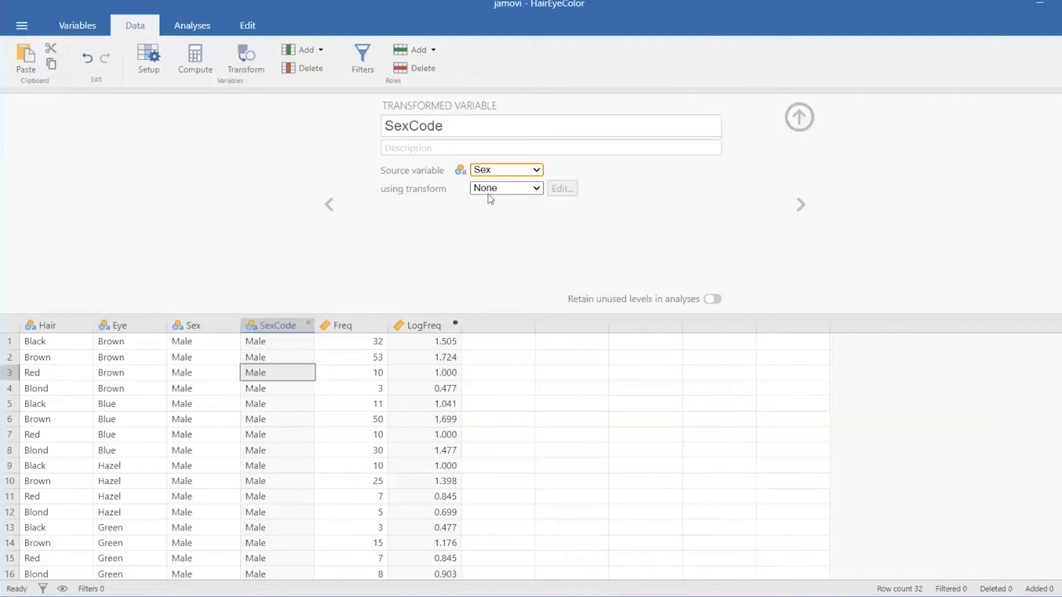
# Create a new transform for SexCode with a recode condition that assigns 1 when the source equals 'Female'
pyautogui.click(536, 188)
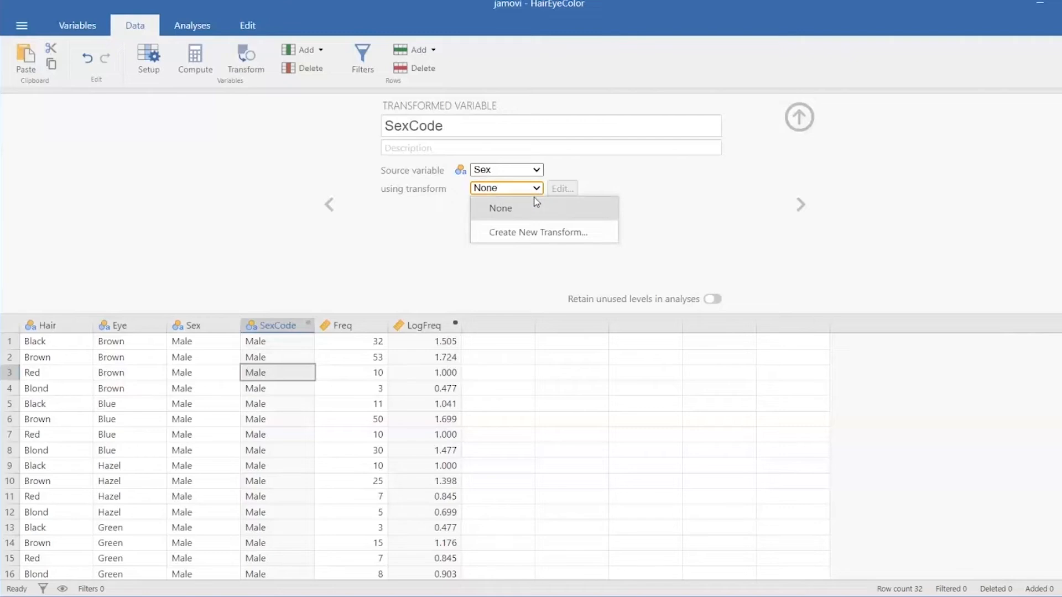
pyautogui.click(555, 234)
pyautogui.click(502, 141)
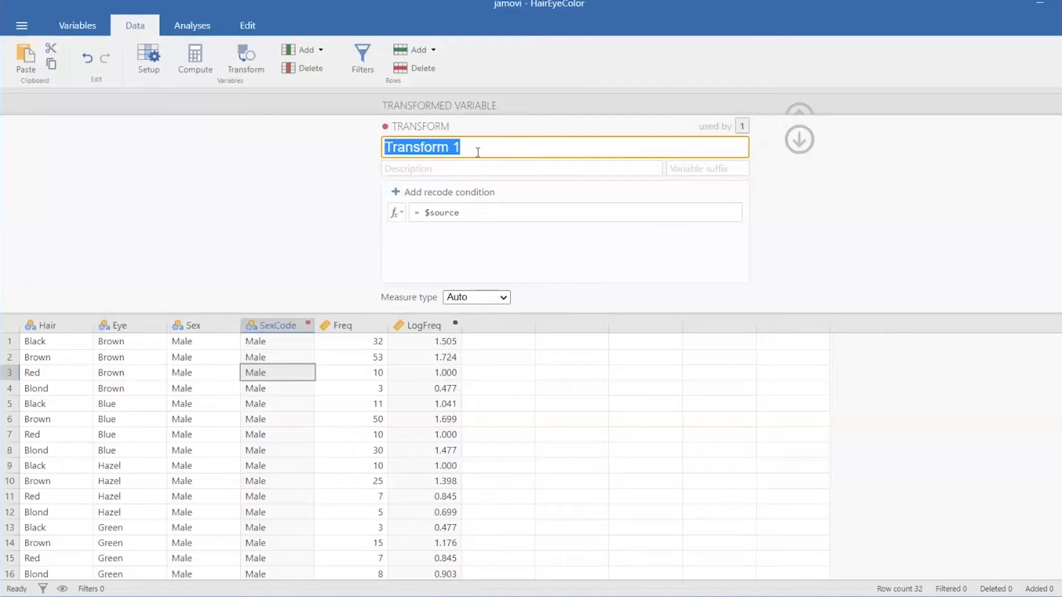
pyautogui.click(458, 194)
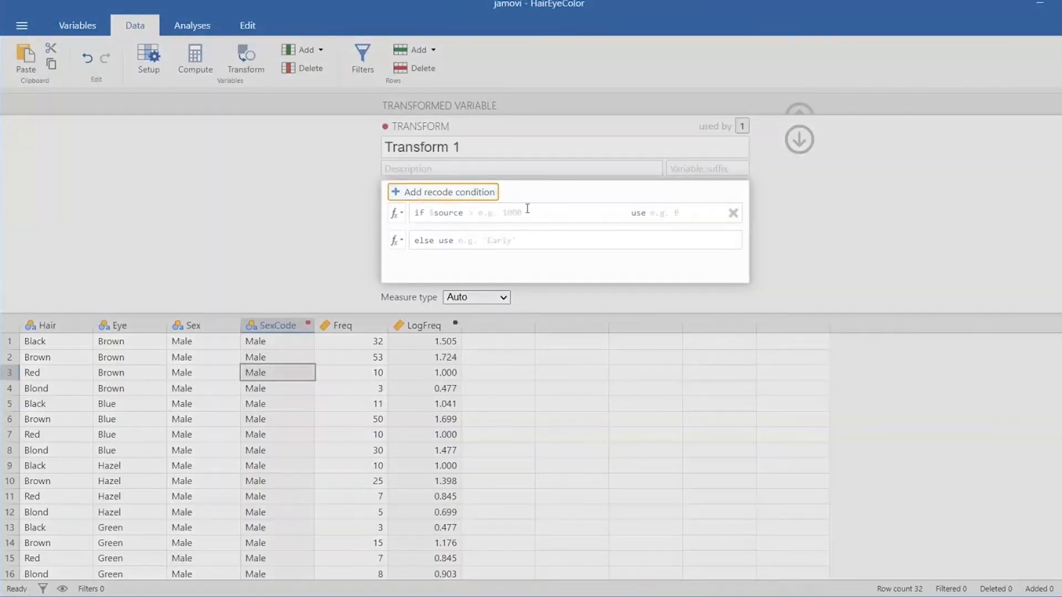
pyautogui.click(529, 213)
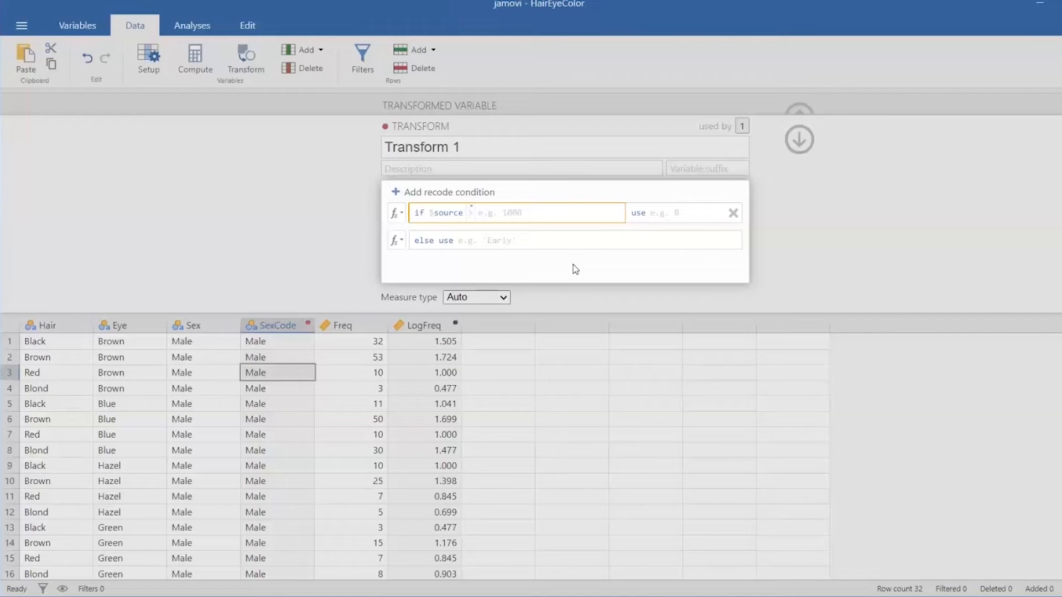
pyautogui.write("== 'Fem")
pyautogui.write('ale')
pyautogui.click(684, 212)
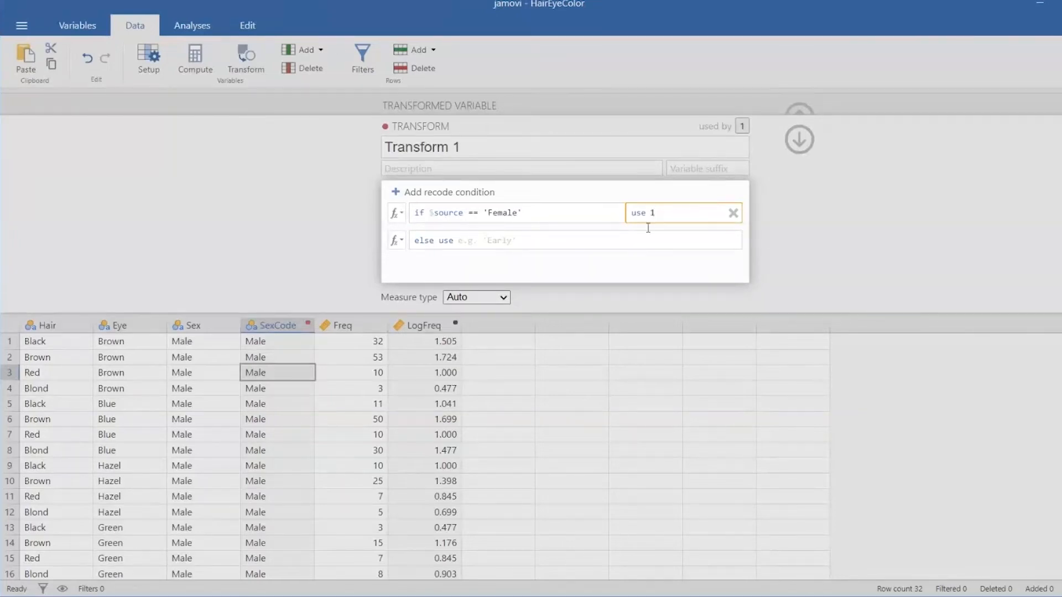
# Add a second recode condition that assigns 2 when the source equals 'Male', and close the transform editor
pyautogui.click(437, 195)
pyautogui.click(496, 235)
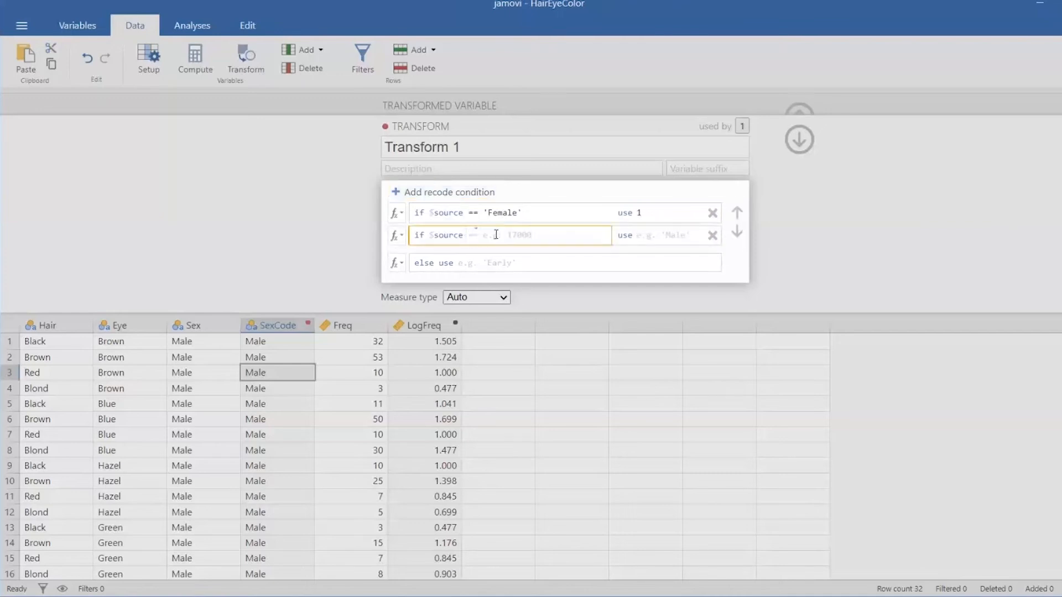
pyautogui.write("== 'Male")
pyautogui.click(653, 239)
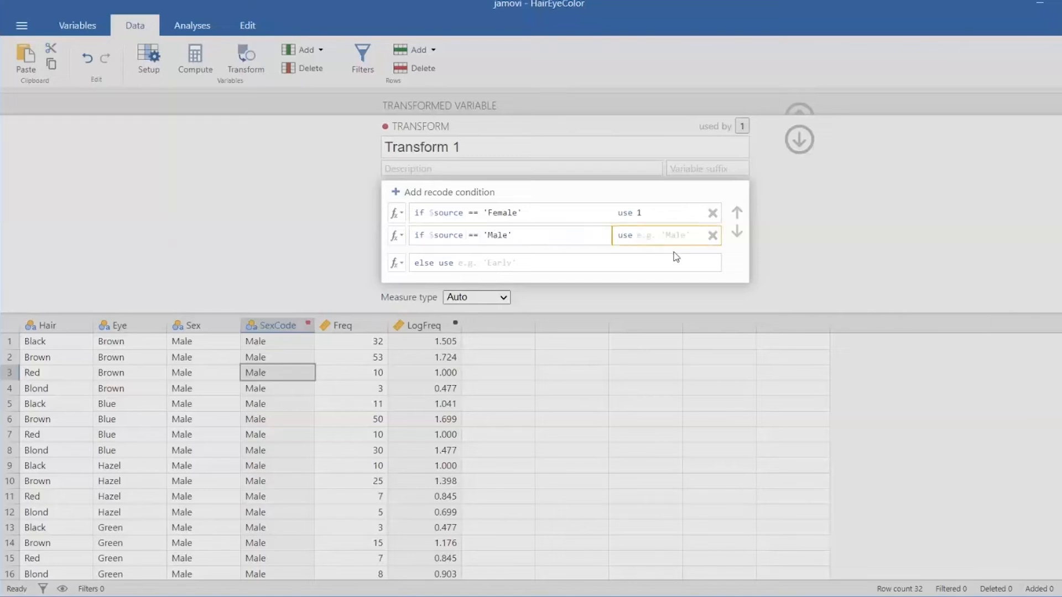
pyautogui.write('2')
pyautogui.click(807, 157)
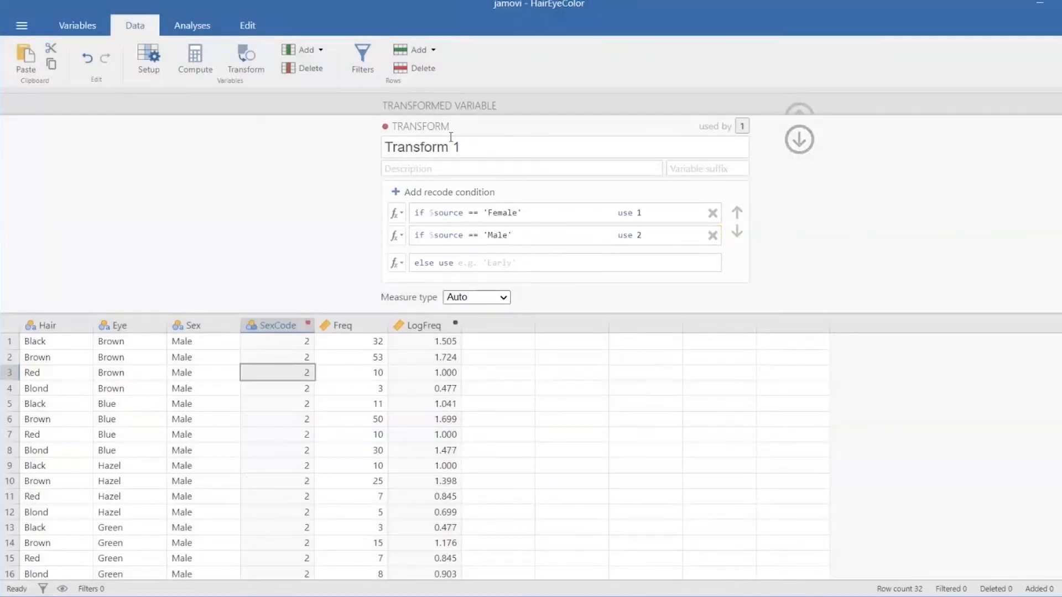
pyautogui.click(799, 139)
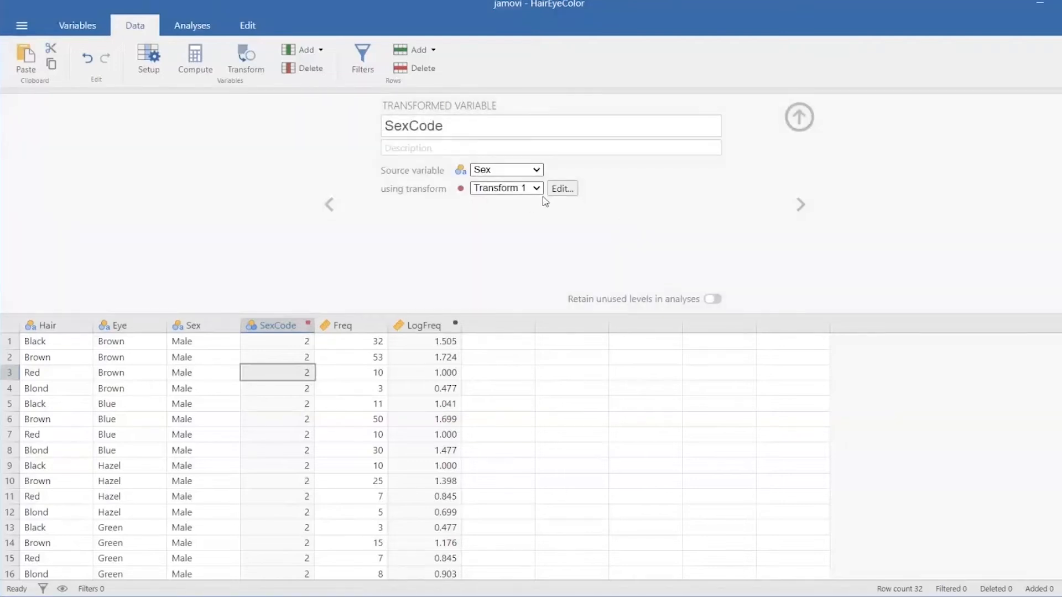
# Compare the recoded SexCode values with Sex across the male and female rows, and close the variable editor
pyautogui.scroll(-10, 298, 344)
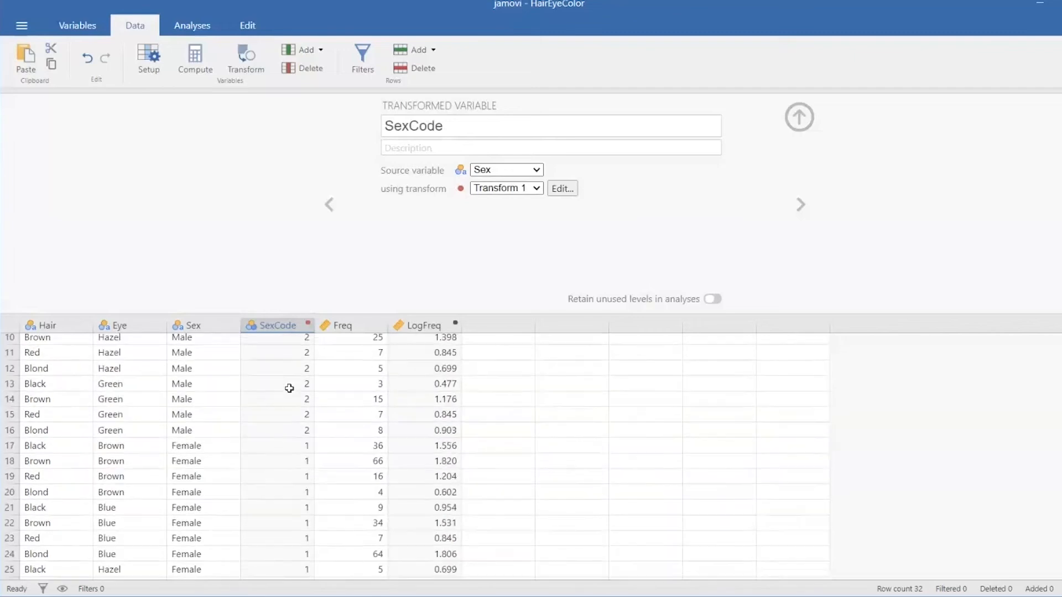
pyautogui.scroll(10, 286, 436)
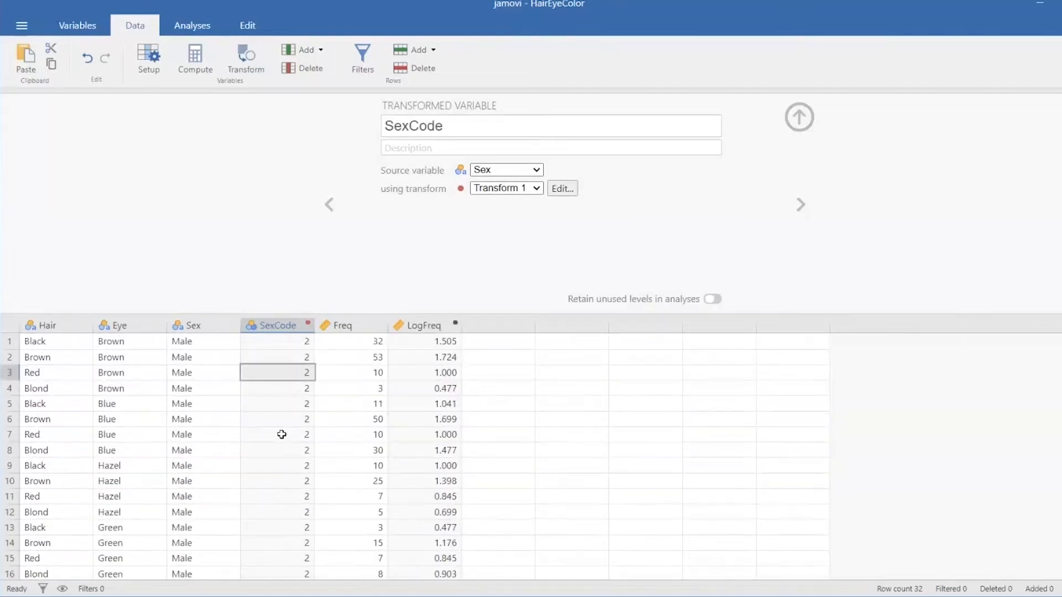
pyautogui.scroll(-3, 285, 440)
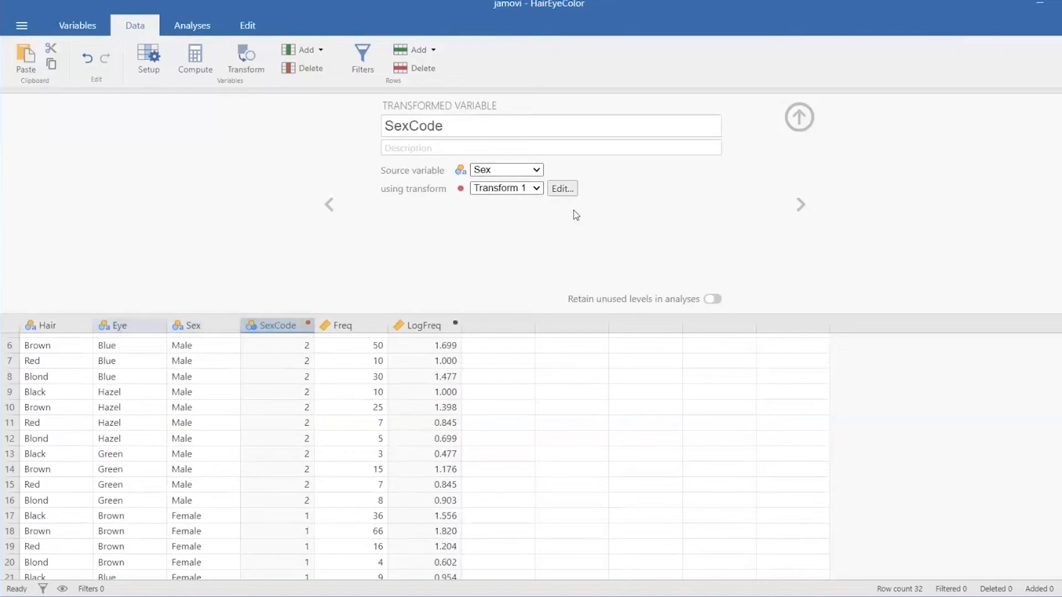
pyautogui.click(536, 189)
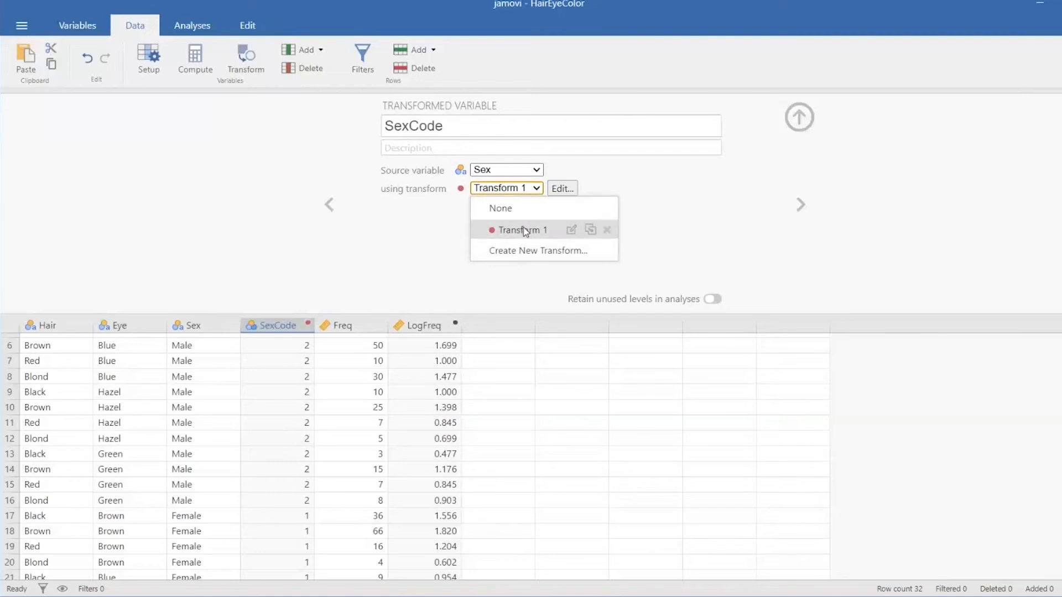
pyautogui.click(796, 128)
pyautogui.click(796, 128)
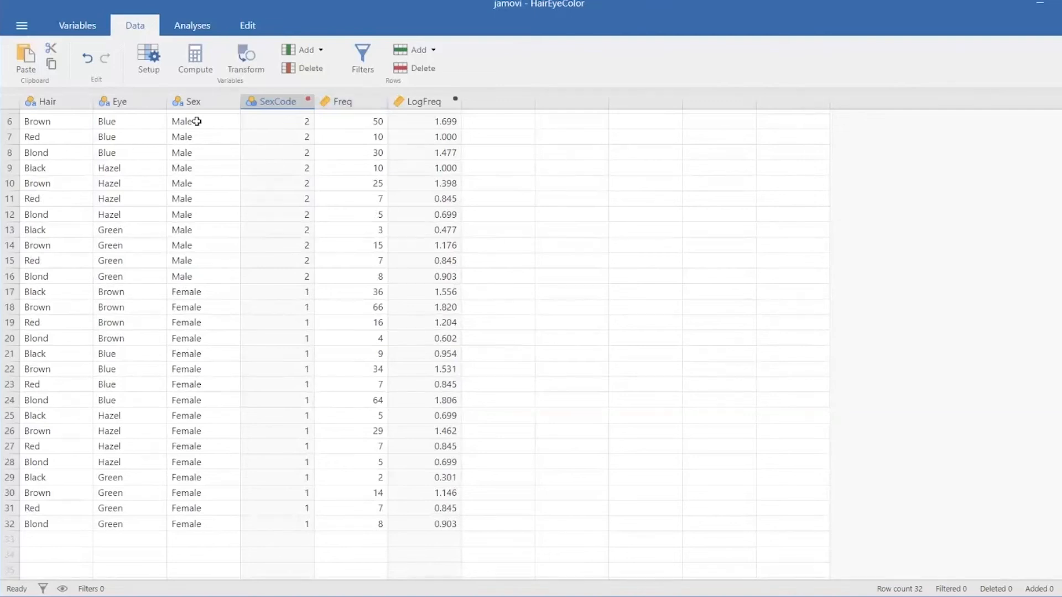
# Start a Descriptives analysis and collapse the data view to make room for its options and results
pyautogui.click(183, 23)
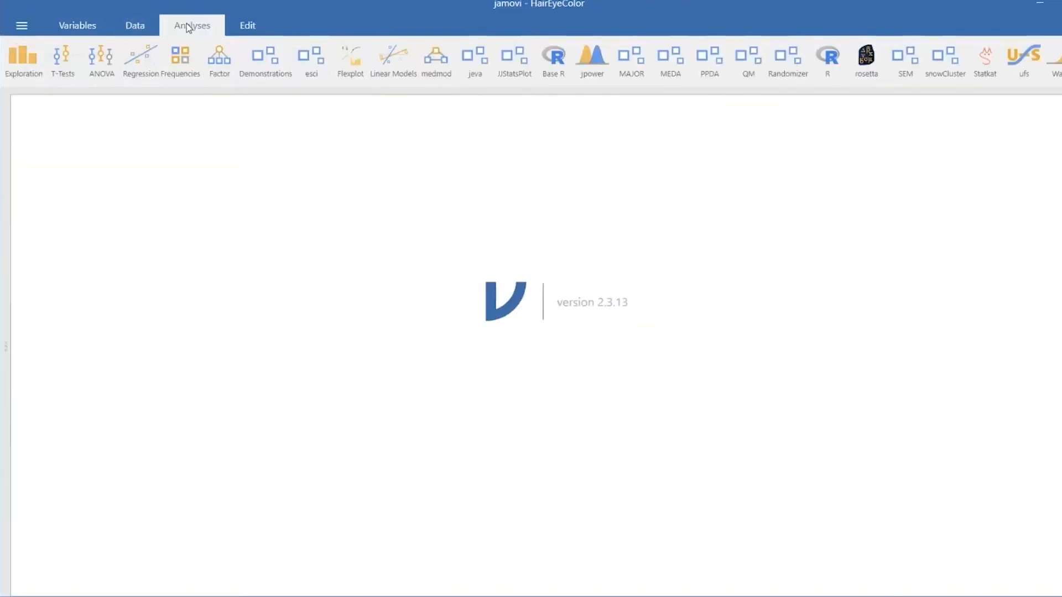
pyautogui.moveTo(6, 300); pyautogui.dragTo(407, 303)
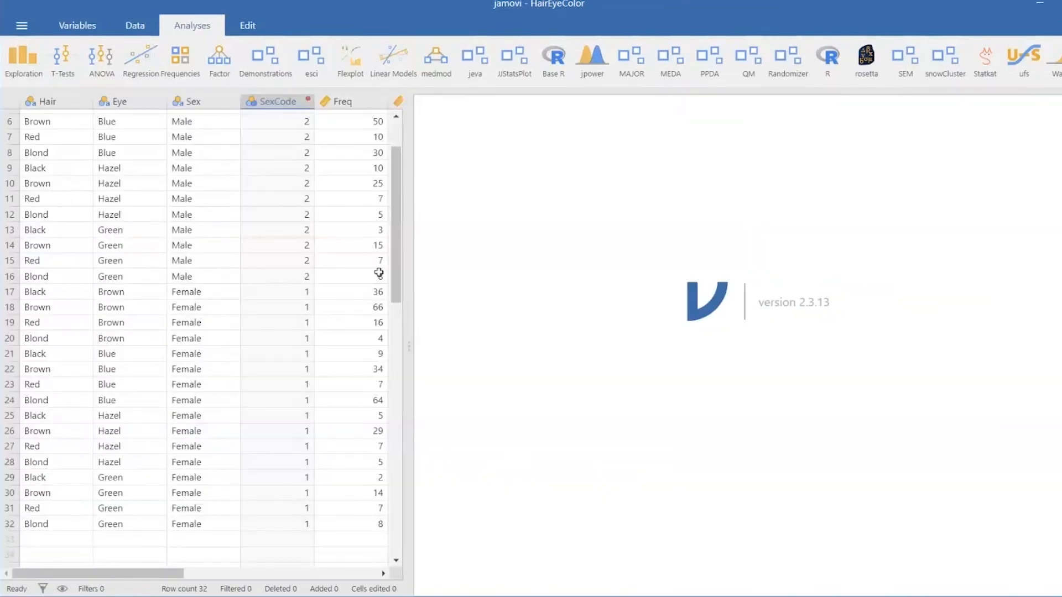
pyautogui.click(27, 70)
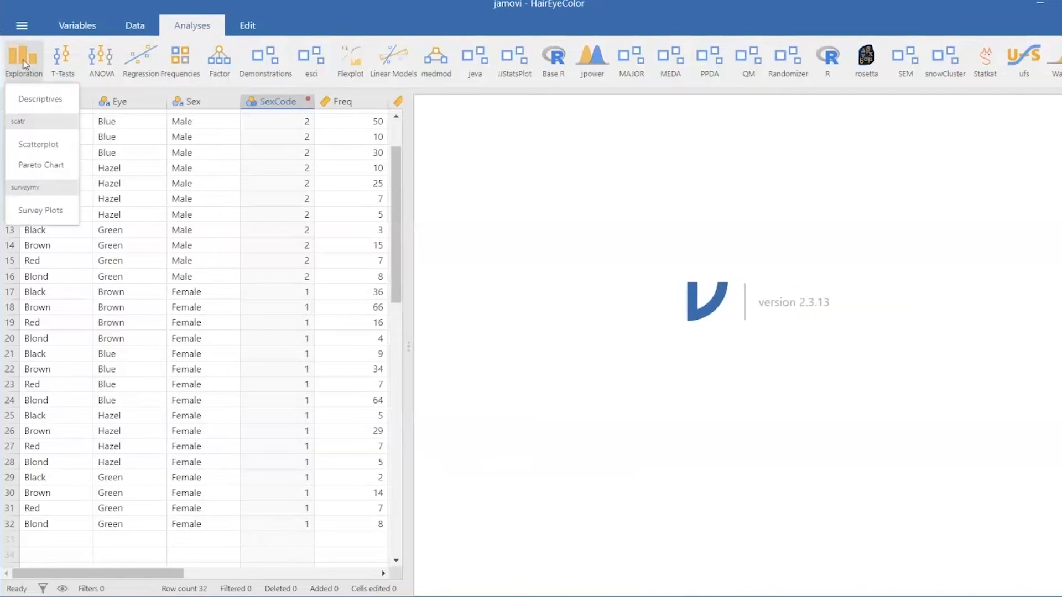
pyautogui.click(32, 100)
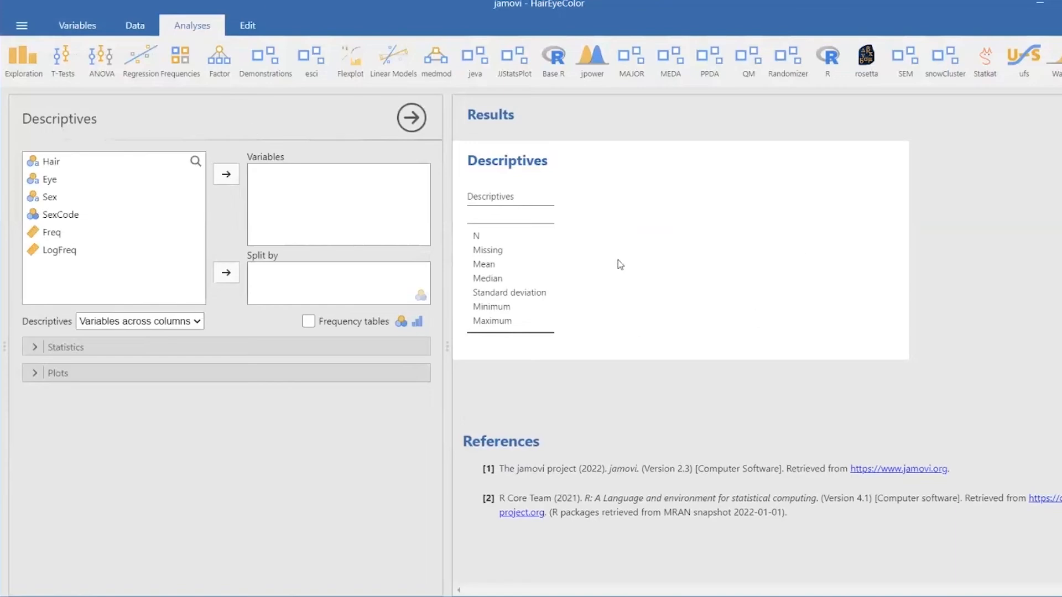
pyautogui.click(9, 383)
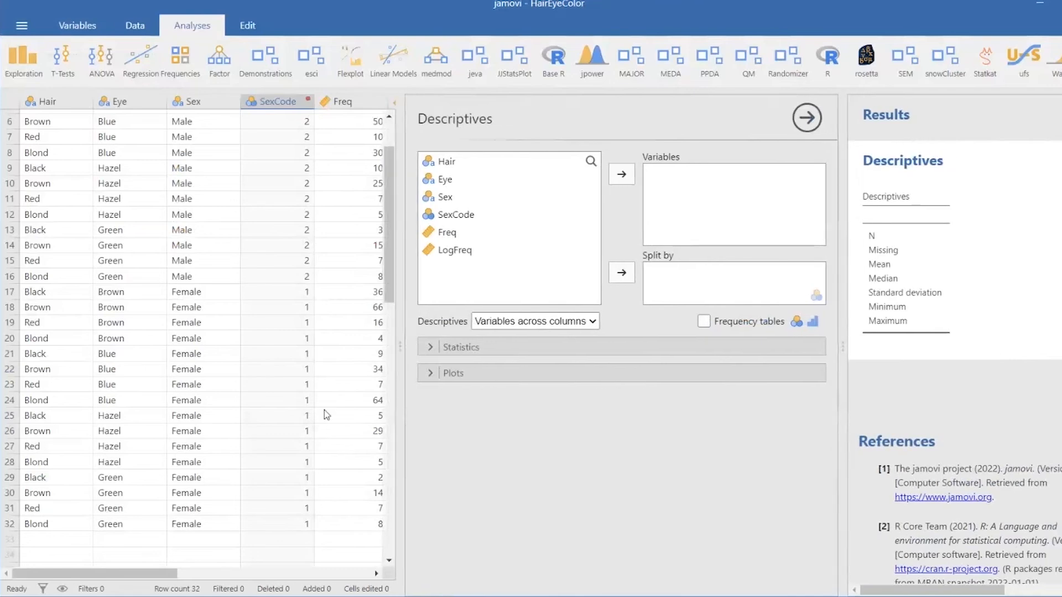
pyautogui.moveTo(273, 417); pyautogui.dragTo(15, 415)
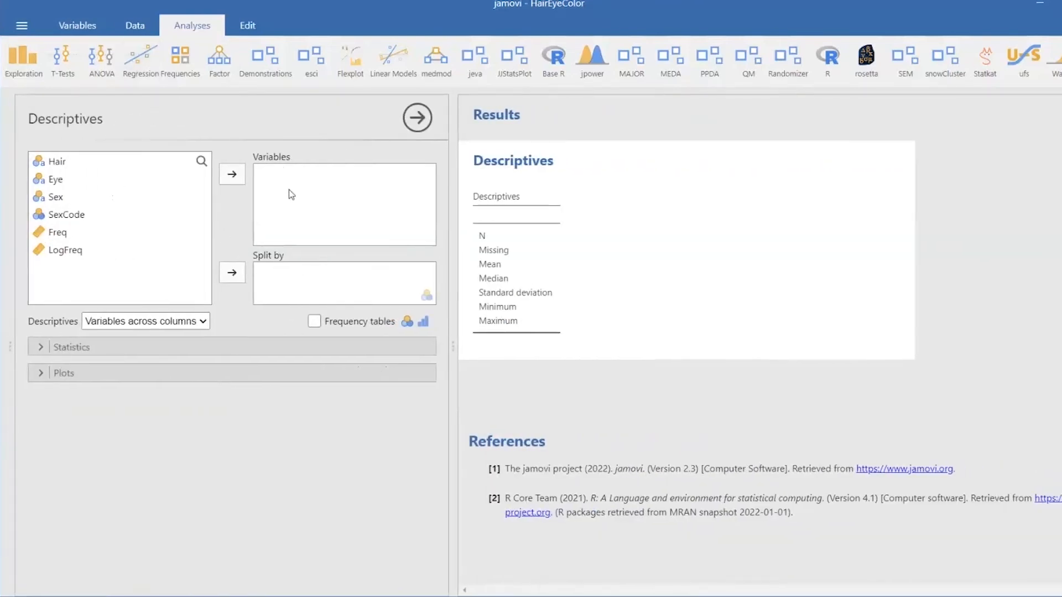
# Analyse LogFreq in the Descriptives, split by Hair and Eye
pyautogui.click(77, 250)
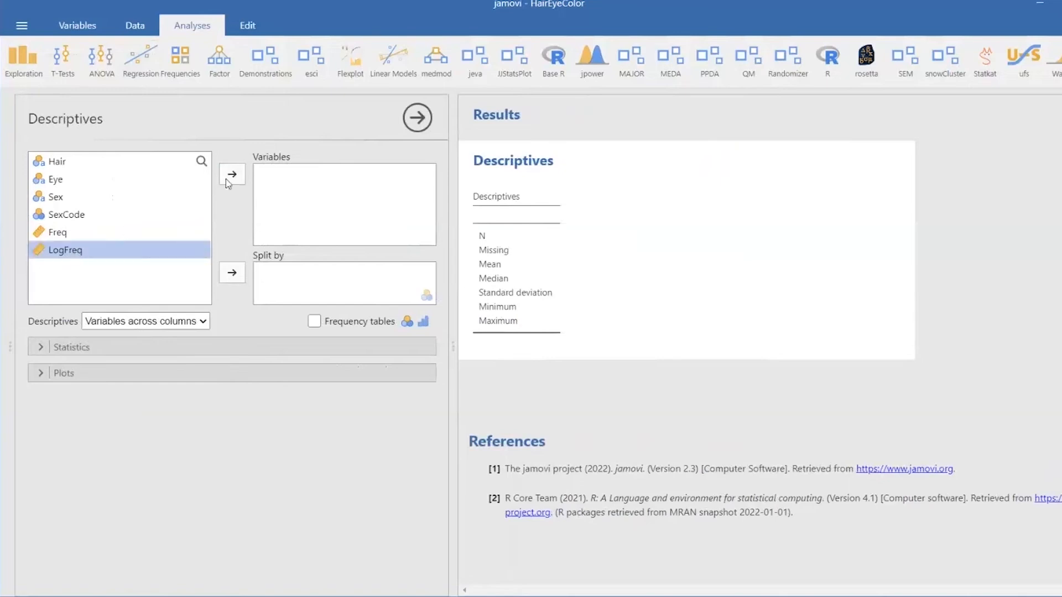
pyautogui.click(232, 174)
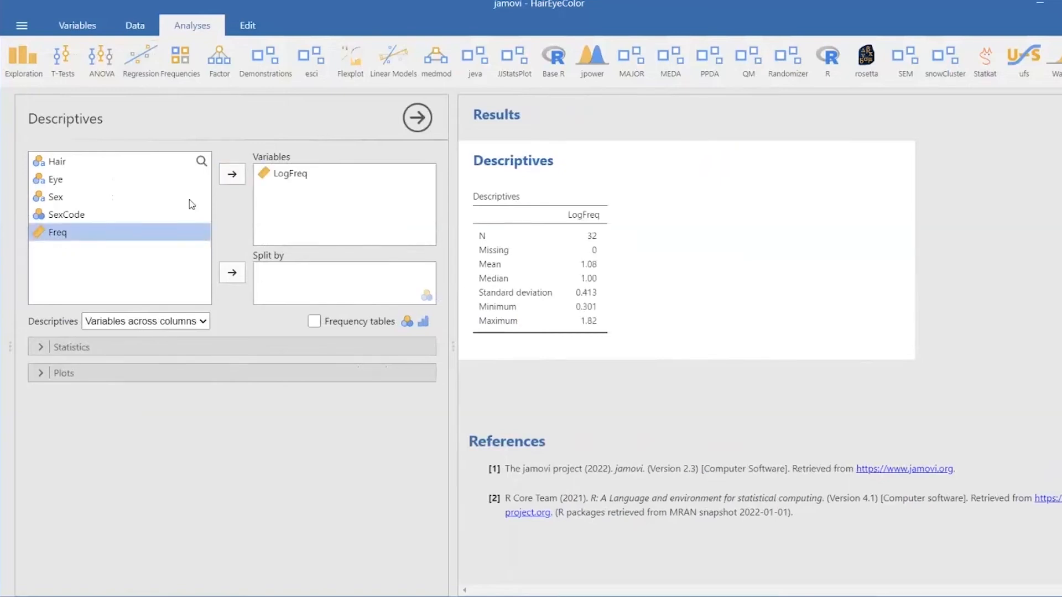
pyautogui.click(74, 161)
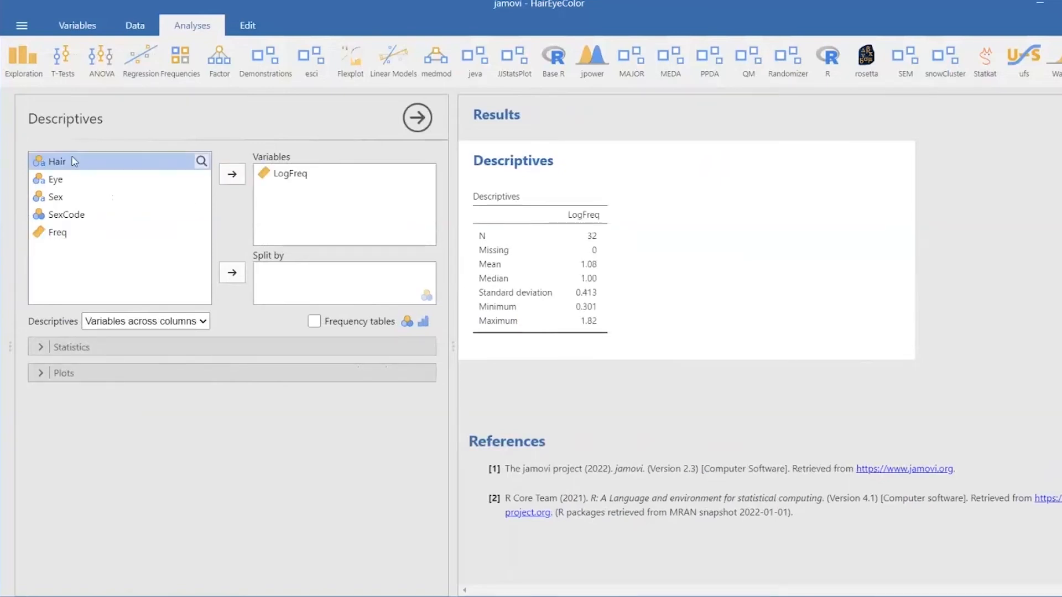
pyautogui.click(230, 273)
pyautogui.click(231, 277)
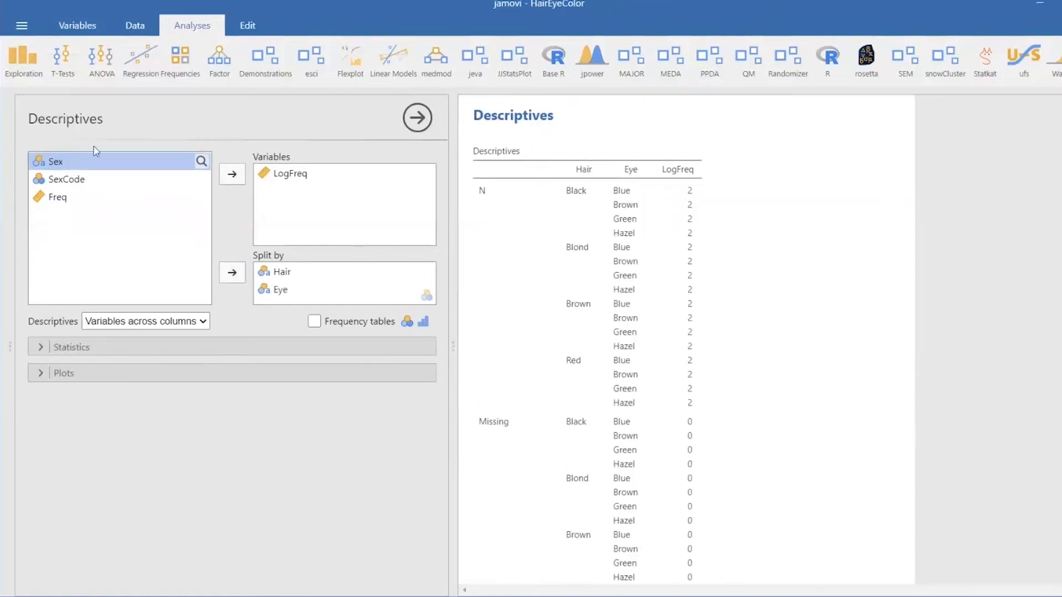
# Try Sex as a third split variable for the LogFreq descriptives, and remove it again
pyautogui.click(234, 270)
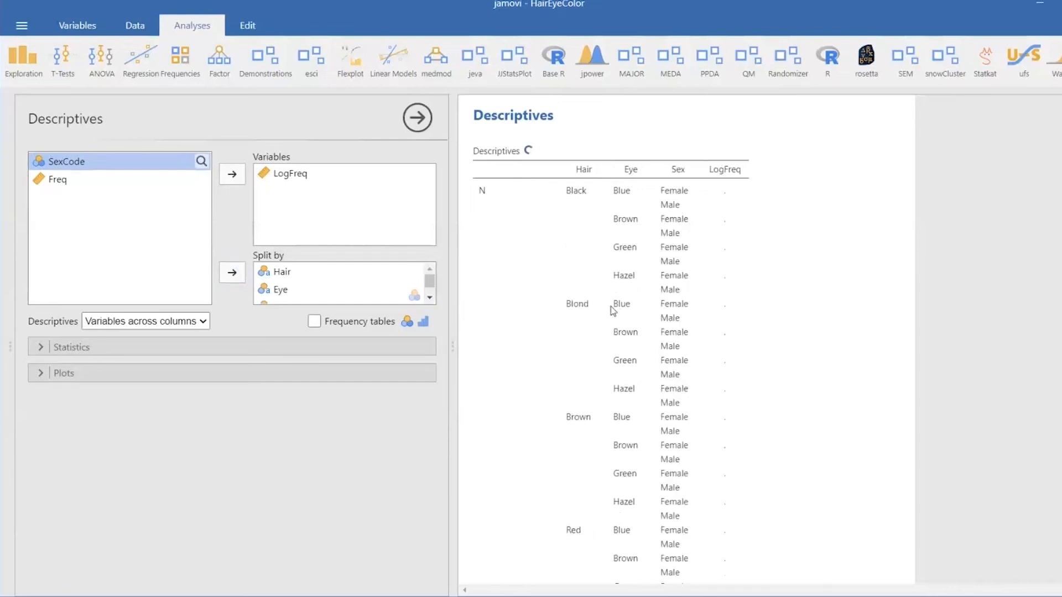
pyautogui.scroll(-1, 272, 288)
pyautogui.click(277, 291)
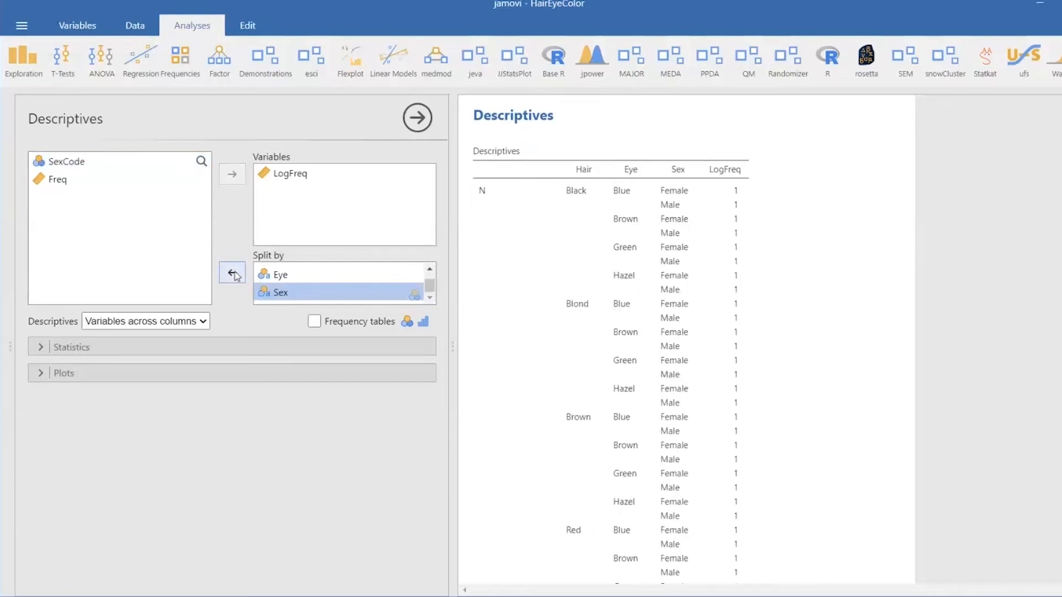
pyautogui.click(233, 272)
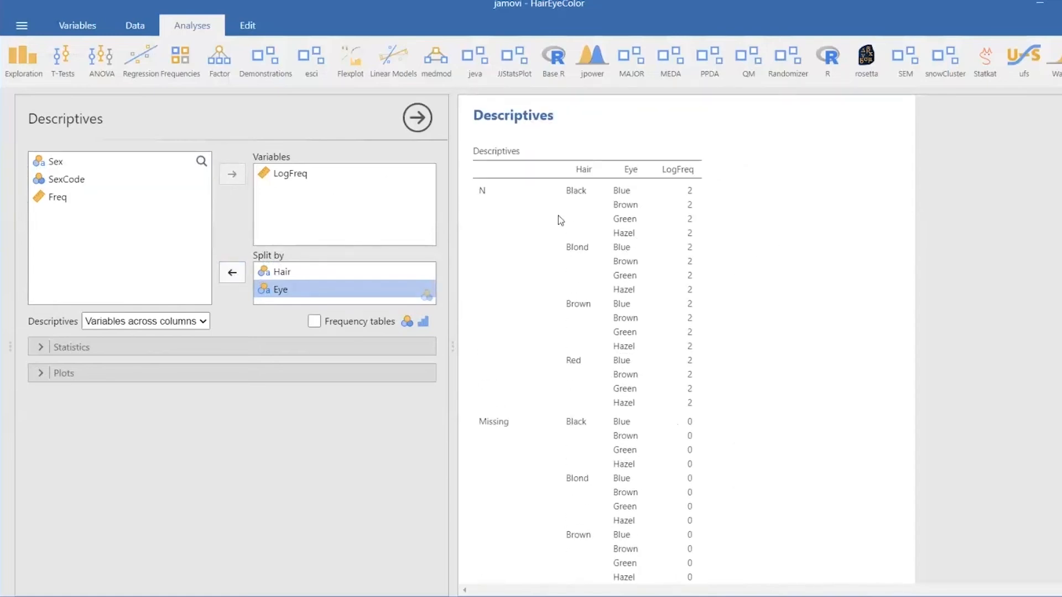
# Review the LogFreq counts, means, medians and standard deviations for each hair and eye colour combination
pyautogui.scroll(-3, 559, 210)
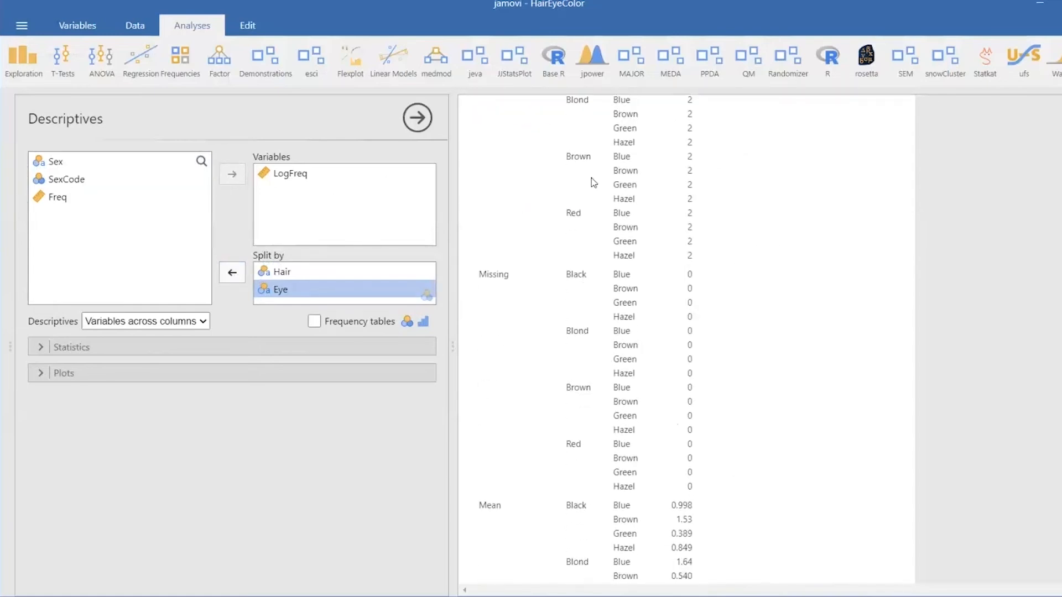
pyautogui.scroll(-6, 593, 182)
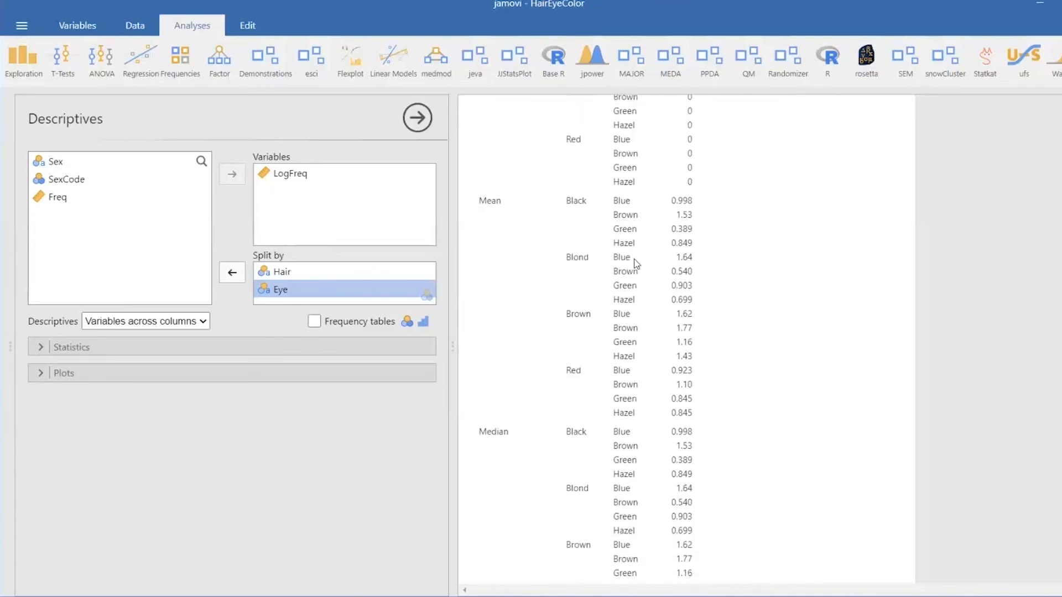
pyautogui.scroll(-7, 635, 263)
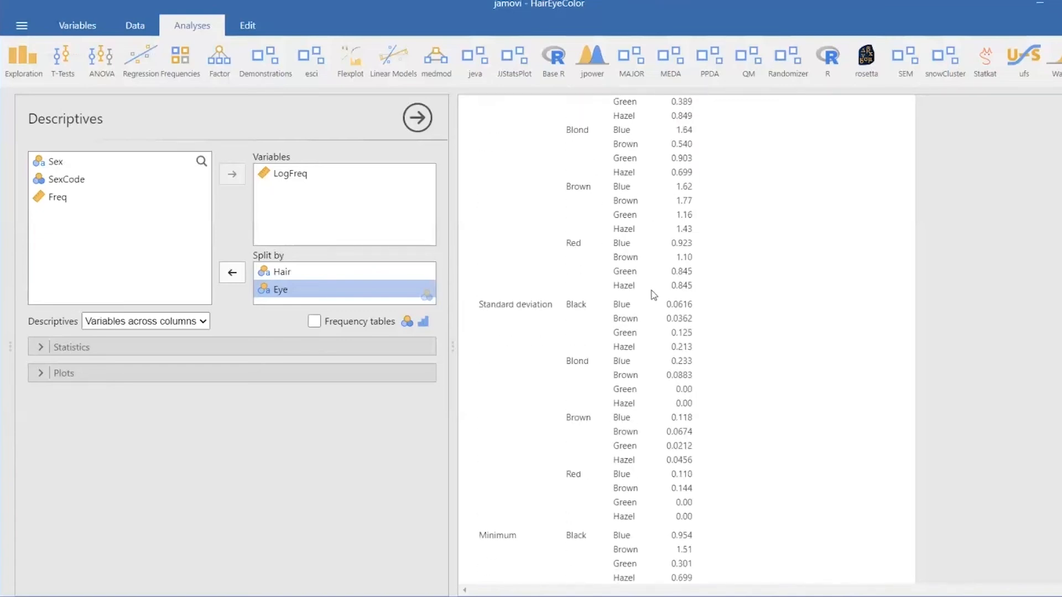
# Review the LogFreq minimum and maximum values for each hair and eye colour combination
pyautogui.scroll(-7, 651, 292)
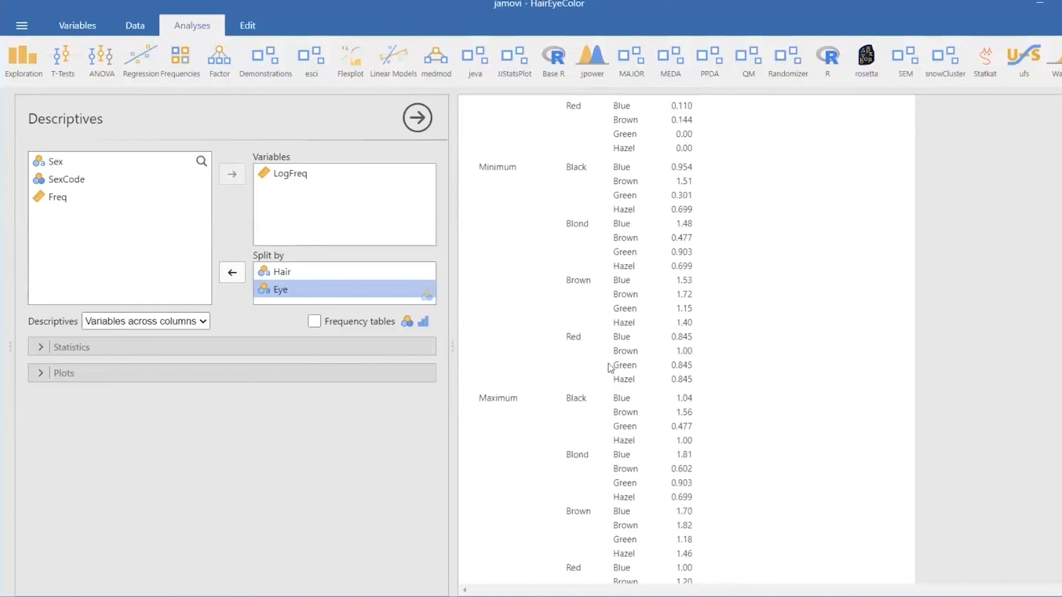
pyautogui.scroll(-3, 610, 367)
pyautogui.scroll(1, 627, 296)
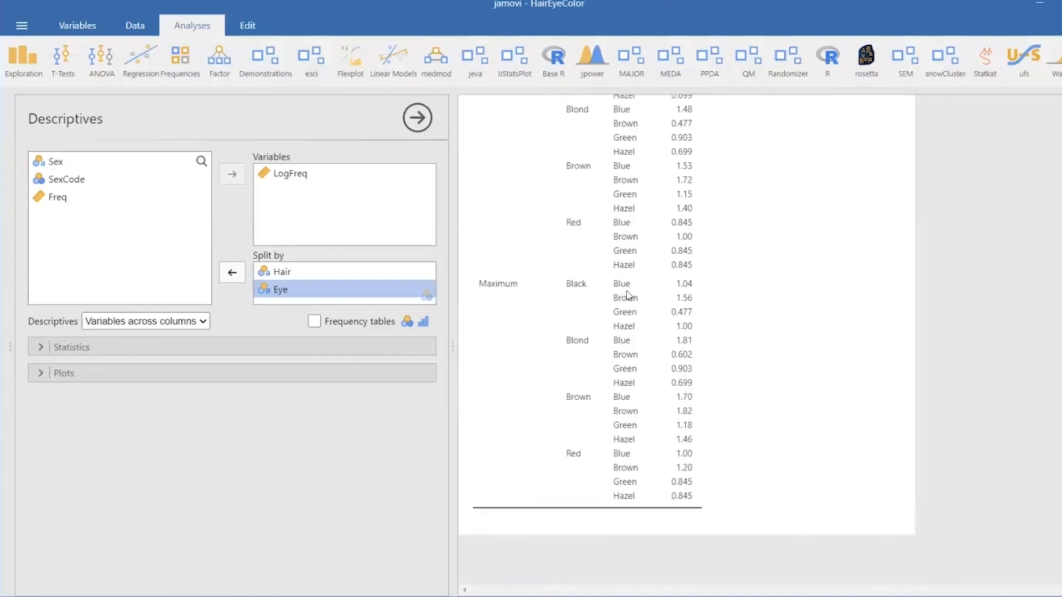
pyautogui.scroll(20, 628, 295)
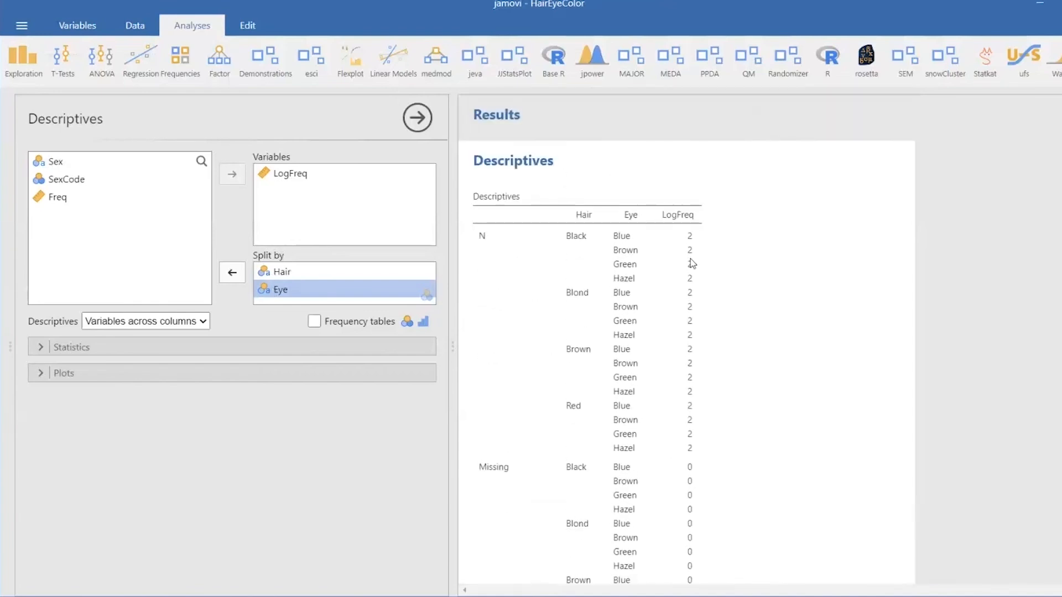
# Enable frequency tables in the Descriptives and exclude the Missing count from the statistics
pyautogui.click(315, 322)
pyautogui.click(190, 349)
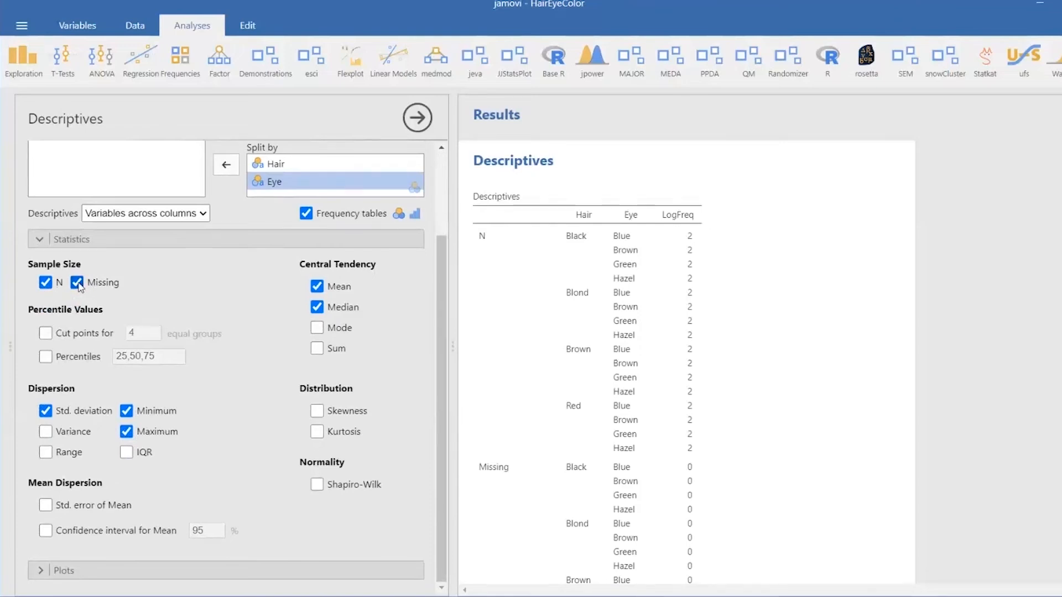
pyautogui.click(77, 283)
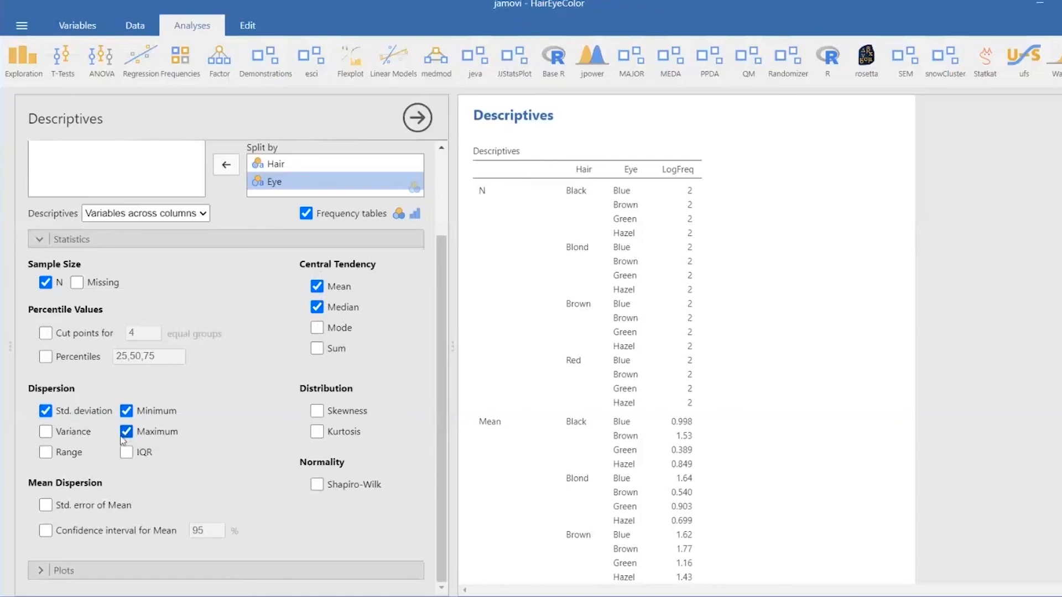
# Add a histogram, box plot, bar plot and Q-Q plot of LogFreq to the Descriptives
pyautogui.click(259, 570)
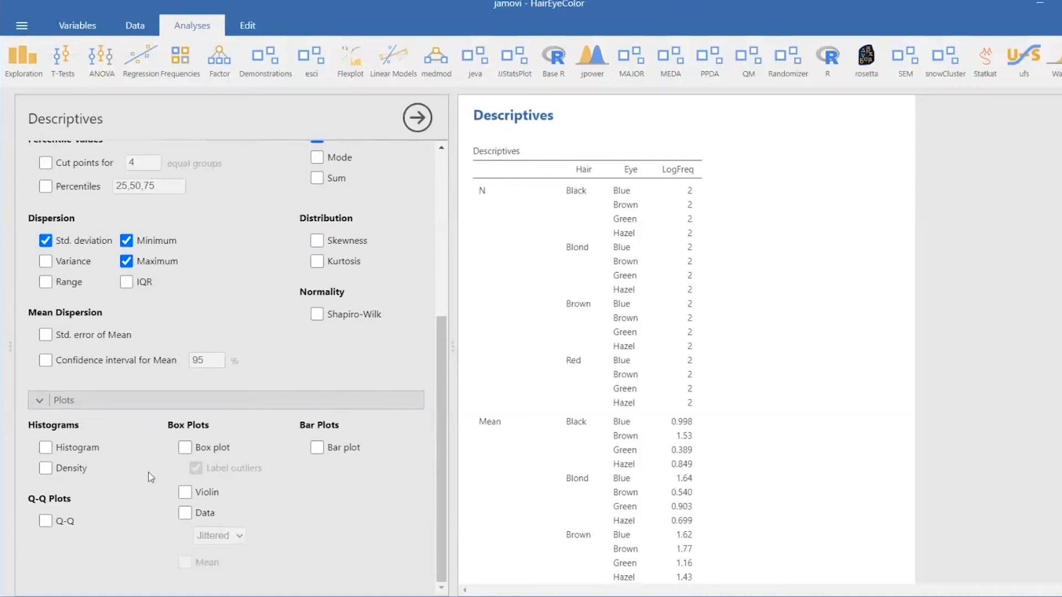
pyautogui.click(45, 448)
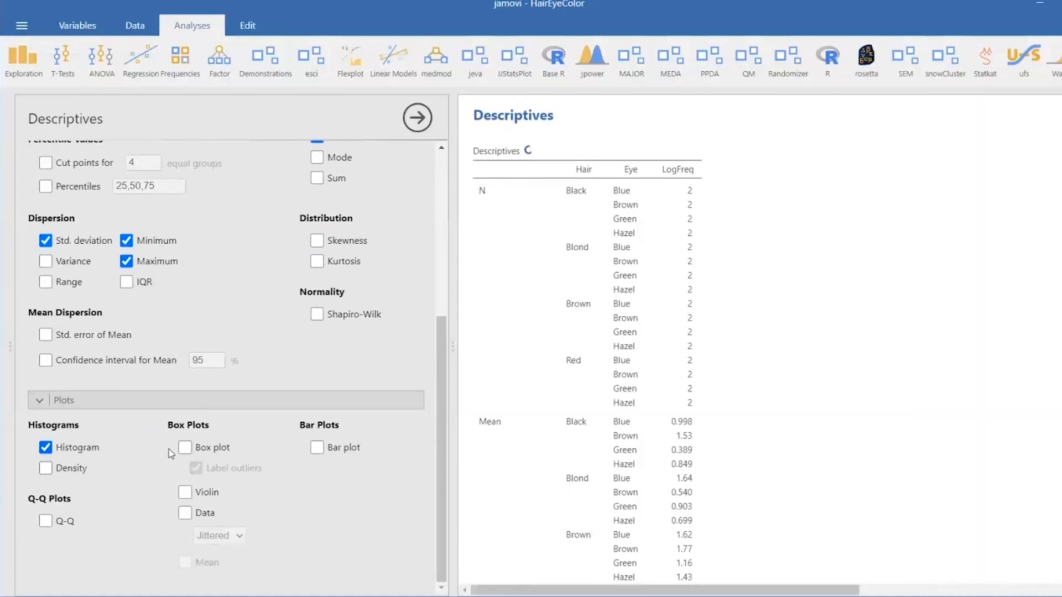
pyautogui.click(186, 449)
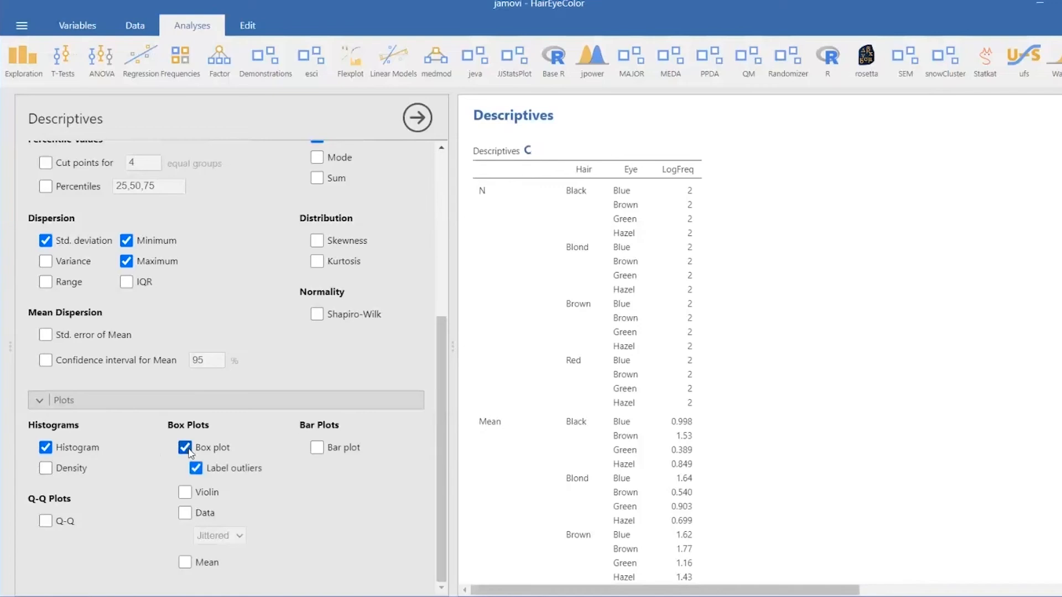
pyautogui.click(318, 449)
pyautogui.click(46, 521)
# Find the LogFreq plots in the results and widen the results area to show them in full
pyautogui.scroll(-4, 685, 369)
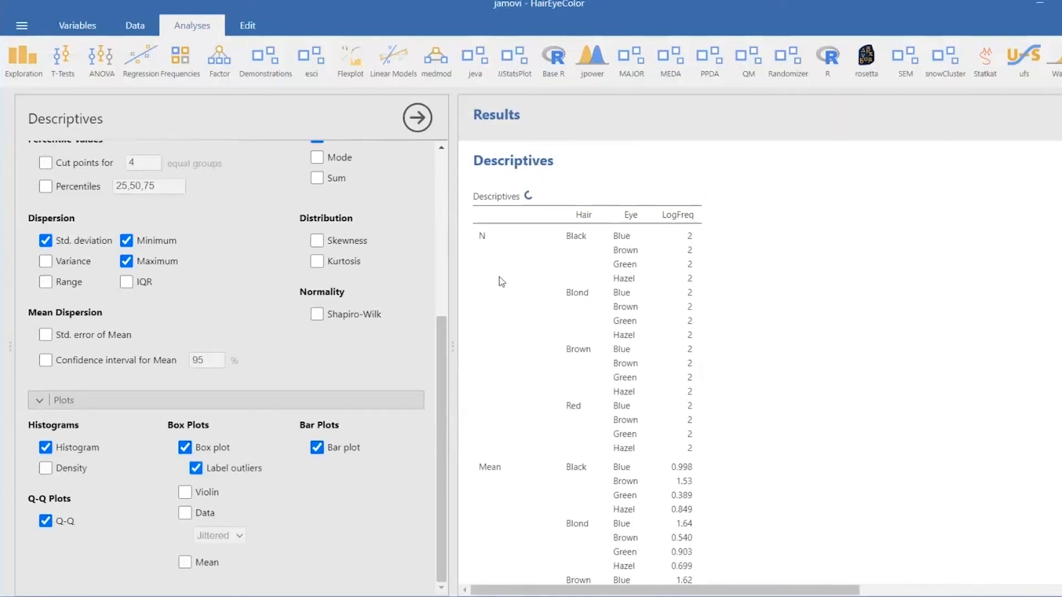
pyautogui.scroll(-15, 822, 444)
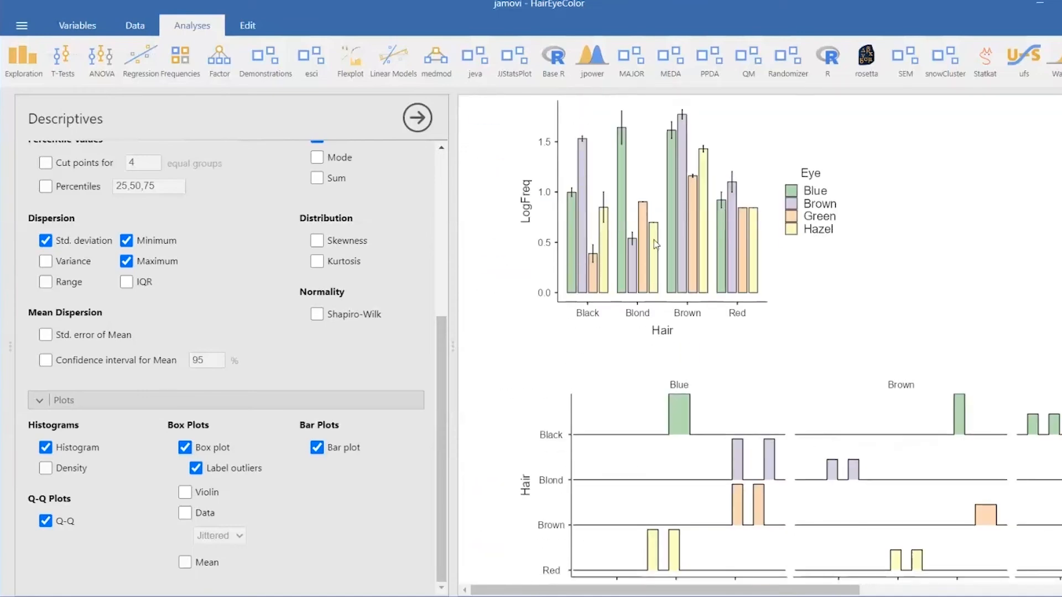
pyautogui.scroll(3, 710, 359)
pyautogui.scroll(-5, 710, 358)
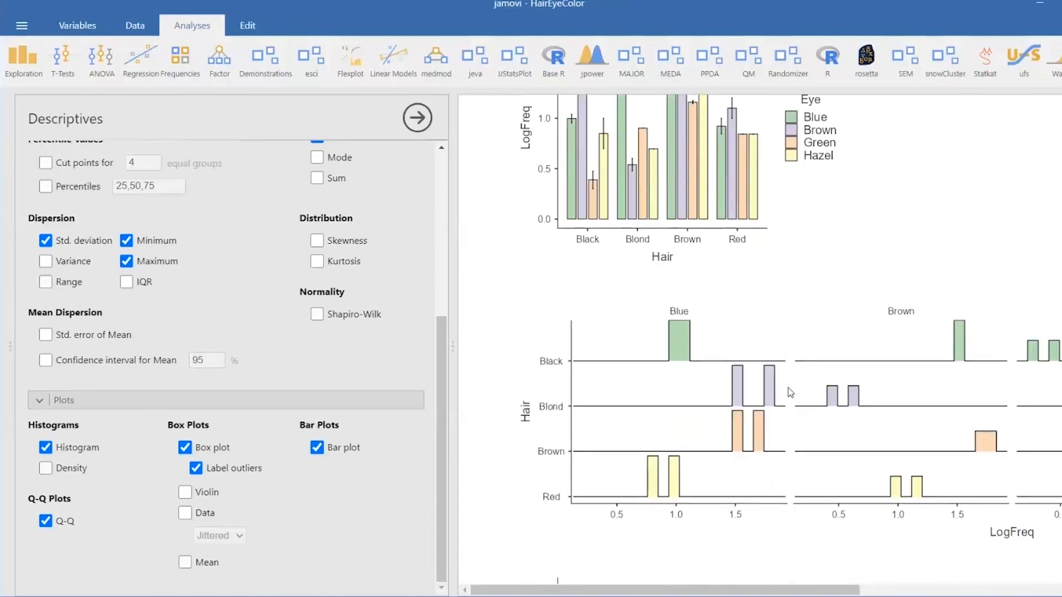
pyautogui.click(416, 125)
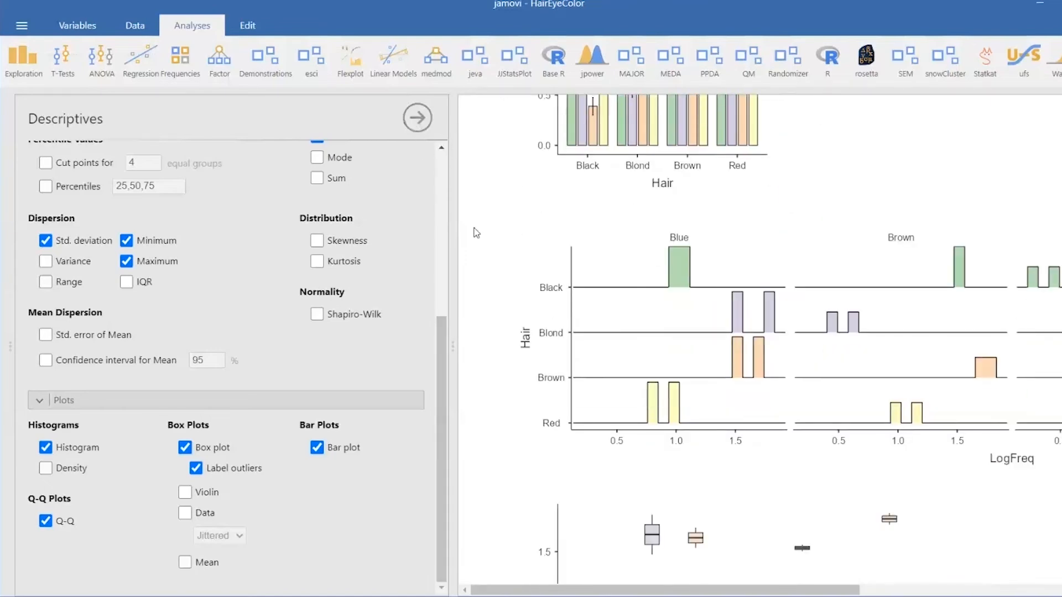
pyautogui.moveTo(453, 352); pyautogui.dragTo(11, 348)
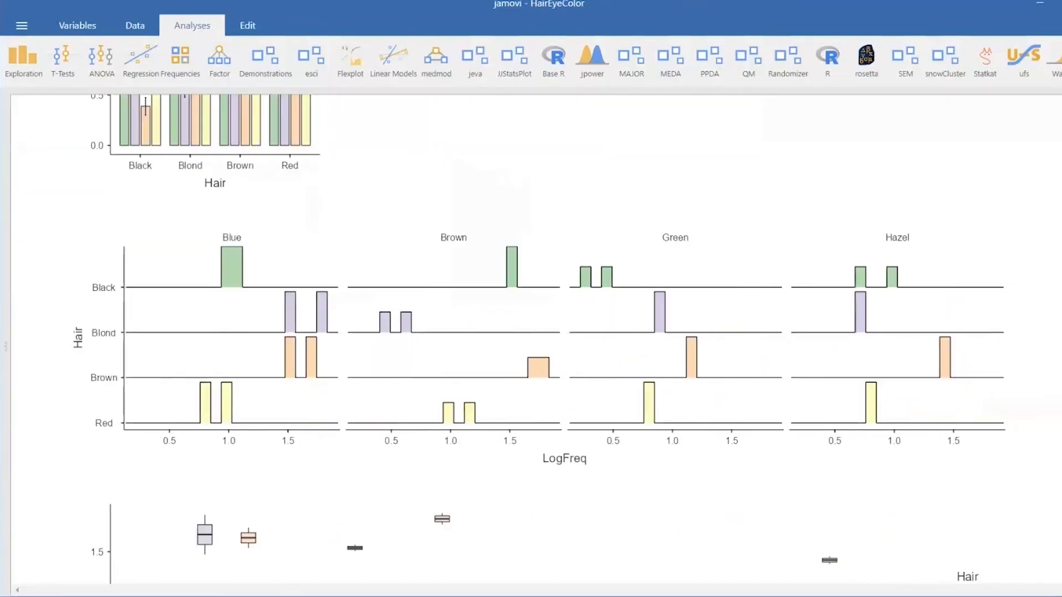
# Examine the LogFreq bar plot, histograms, box plots and Q-Q plots by hair and eye colour
pyautogui.scroll(-3, 784, 268)
pyautogui.scroll(7, 784, 268)
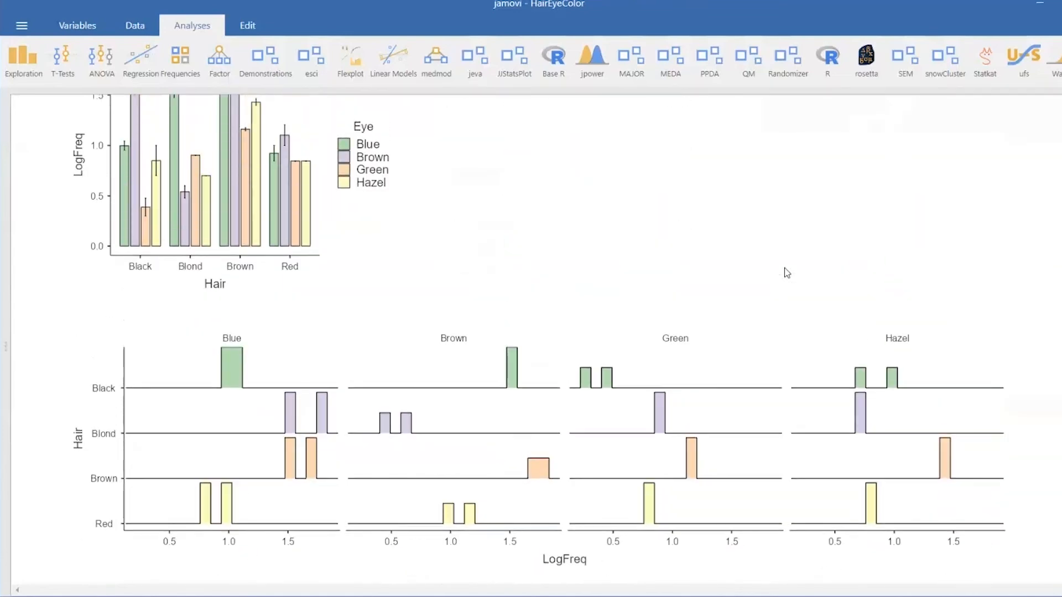
pyautogui.scroll(-10, 784, 268)
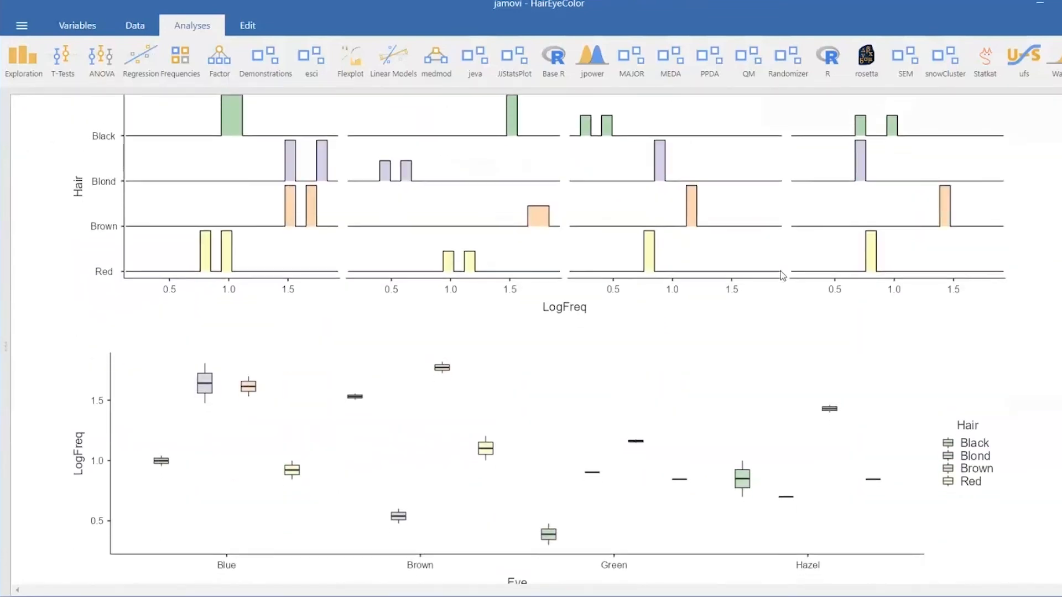
pyautogui.scroll(-10, 781, 275)
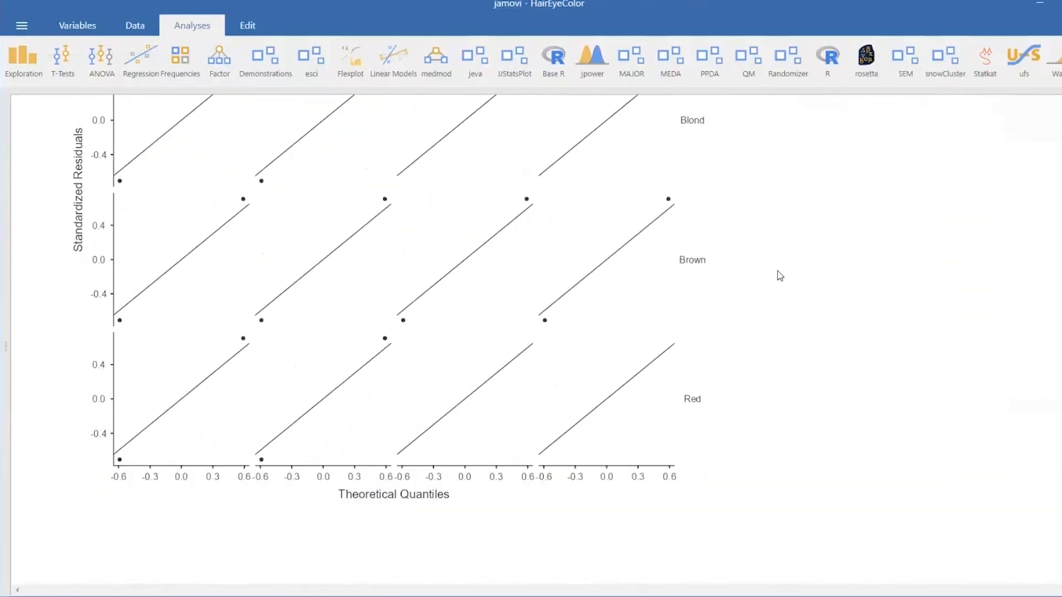
pyautogui.scroll(8, 778, 275)
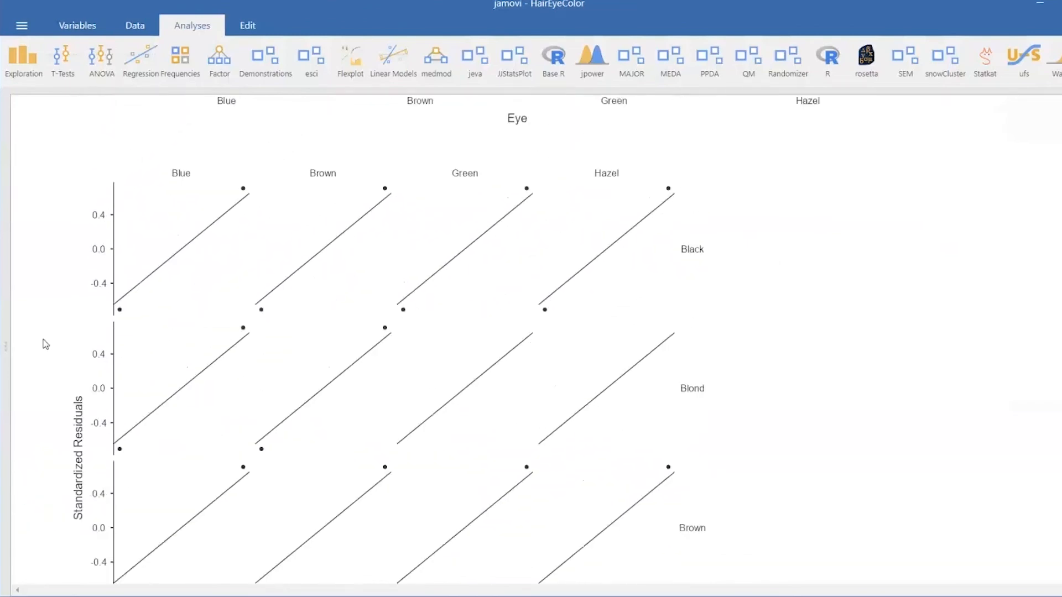
pyautogui.scroll(15, 482, 317)
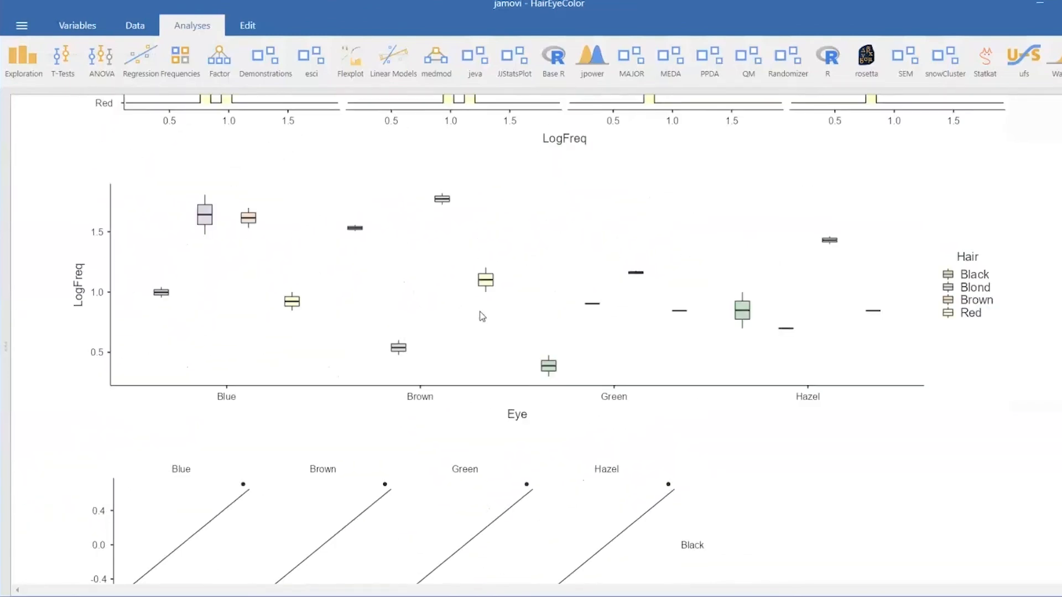
pyautogui.scroll(10, 553, 303)
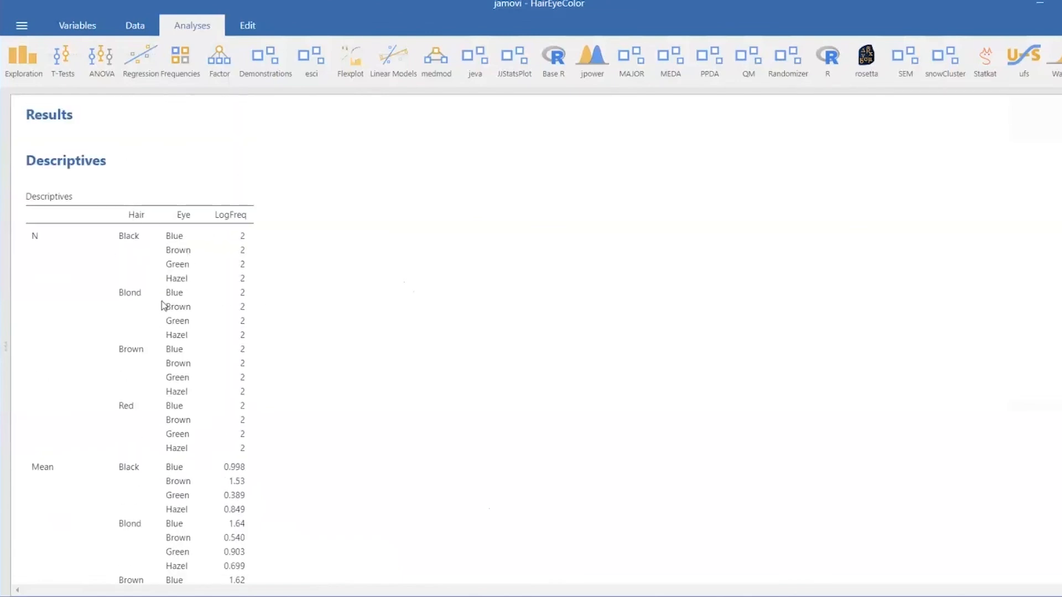
# Bring back the Descriptives options beside the results and look through the plots again
pyautogui.click(164, 306)
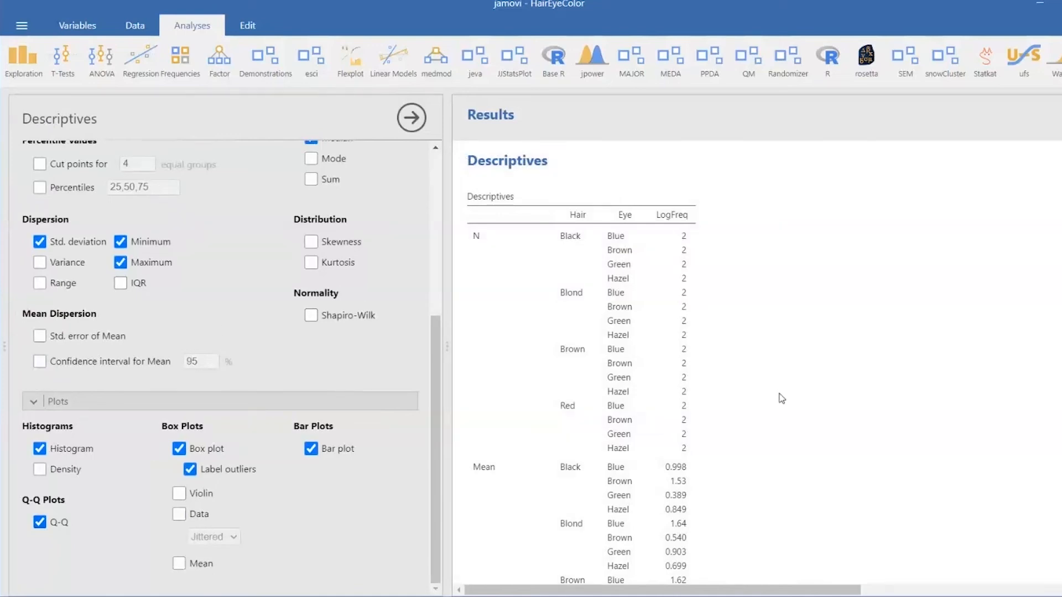
pyautogui.scroll(-15, 780, 396)
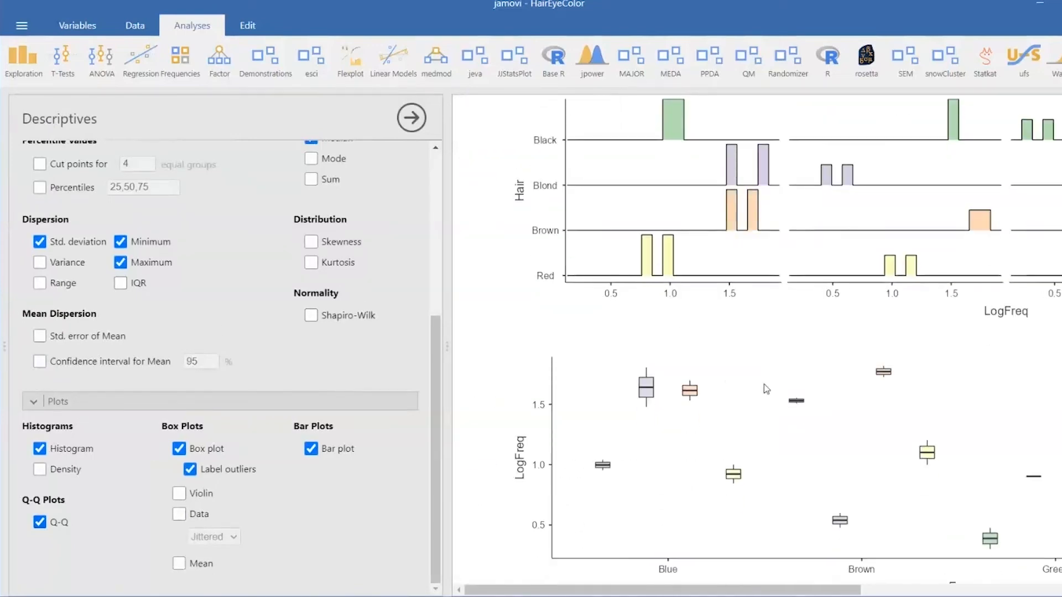
pyautogui.scroll(-5, 766, 389)
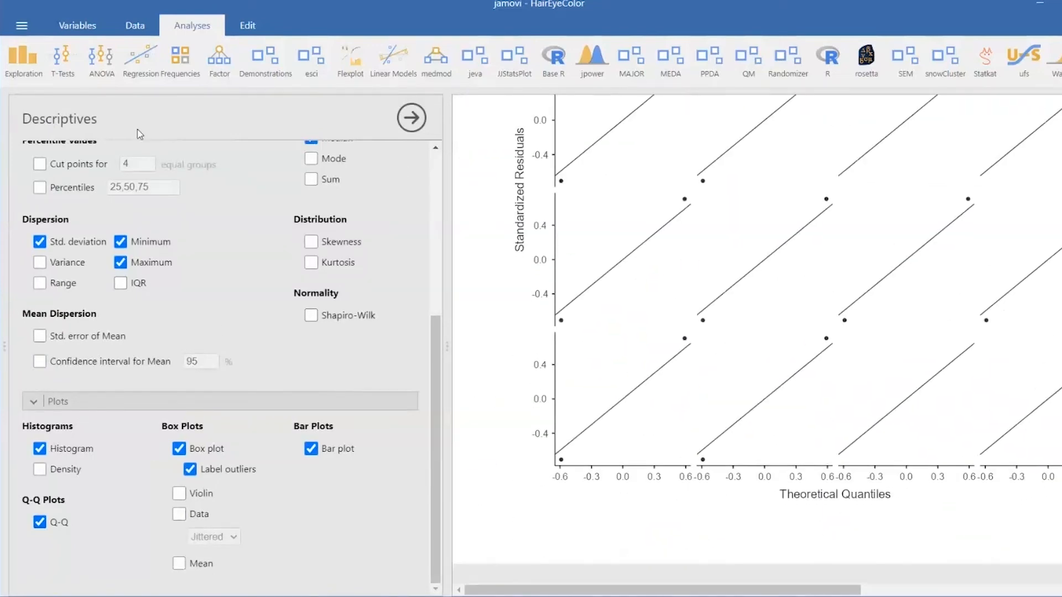
# Start an Independent Samples T-Test and locate its empty table below the Descriptives results
pyautogui.click(60, 63)
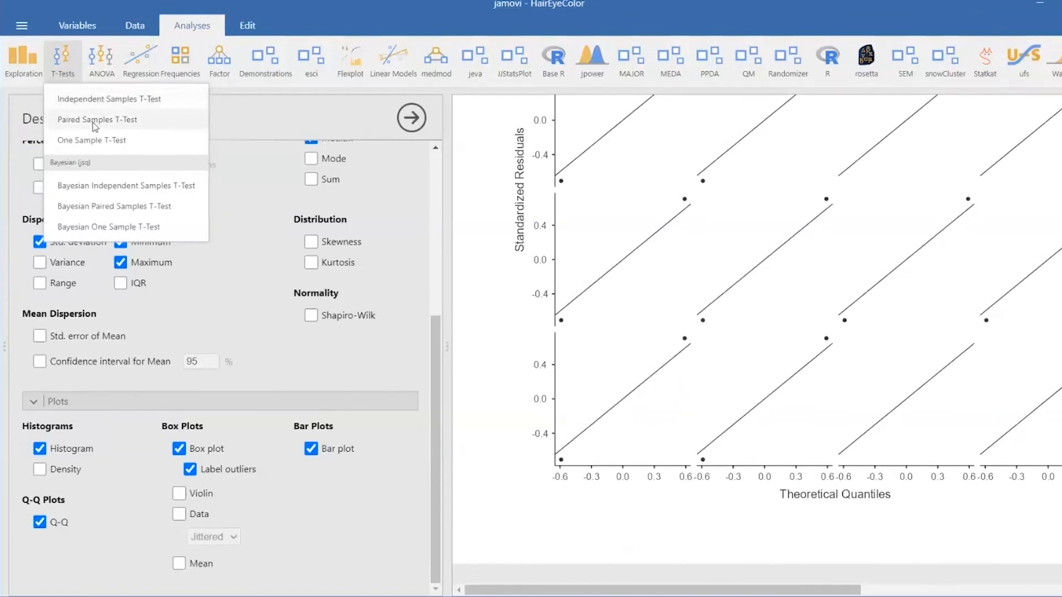
pyautogui.click(150, 104)
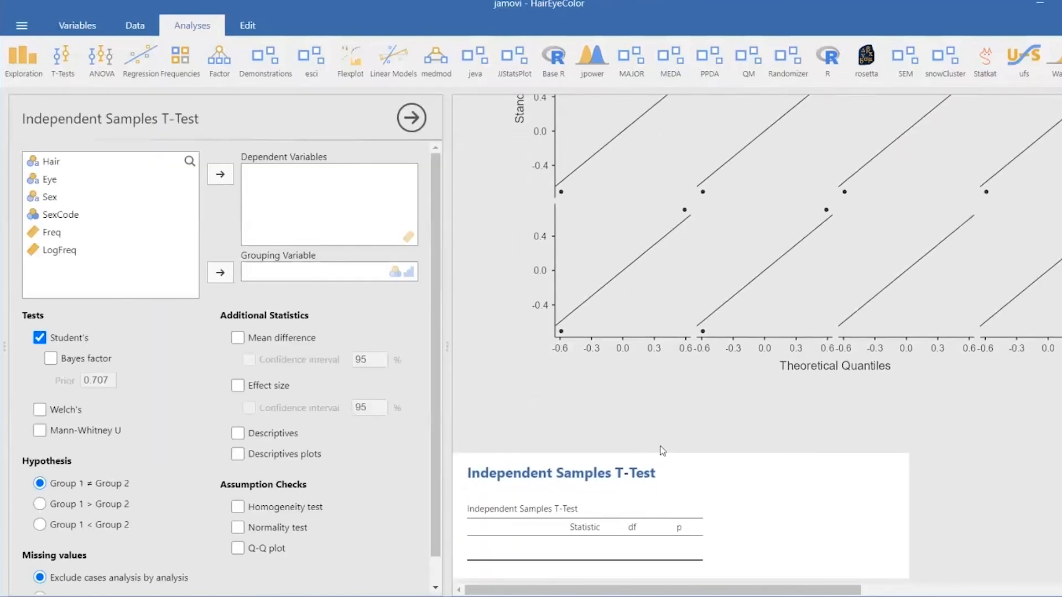
pyautogui.scroll(5, 847, 315)
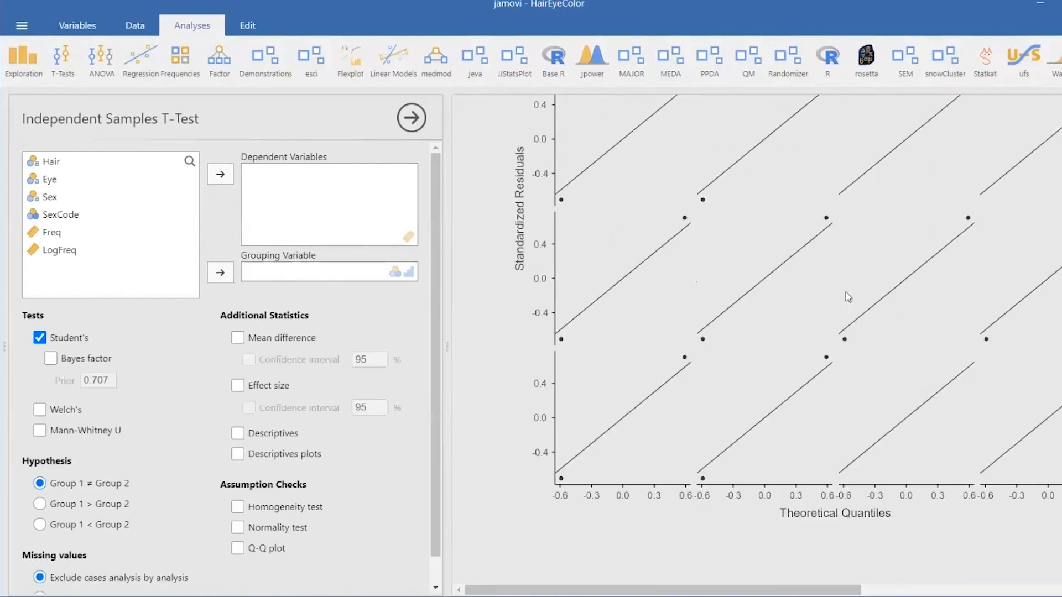
pyautogui.scroll(5, 840, 293)
pyautogui.scroll(-5, 837, 288)
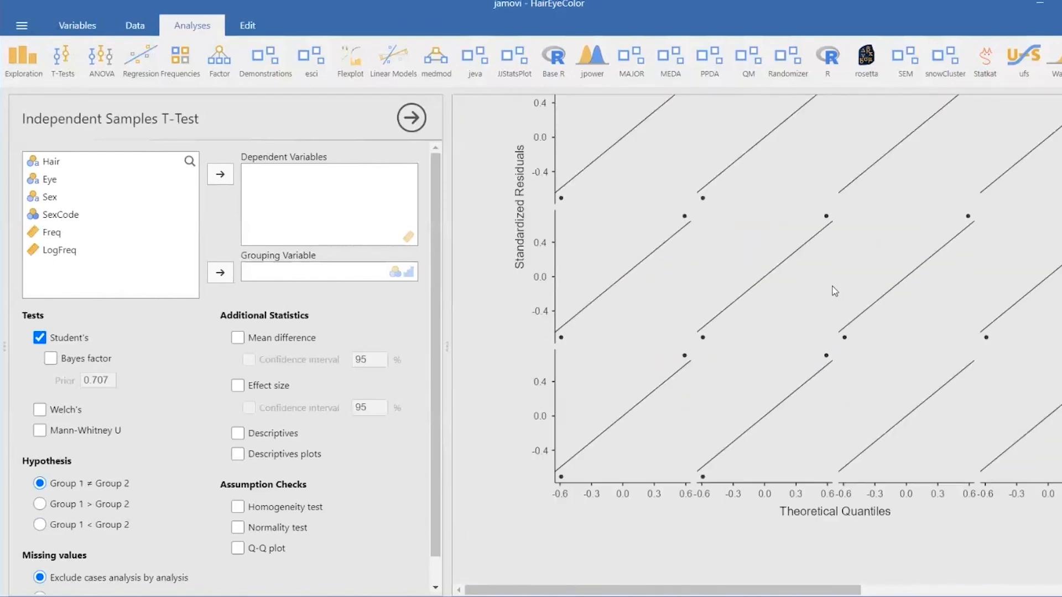
pyautogui.scroll(-5, 835, 291)
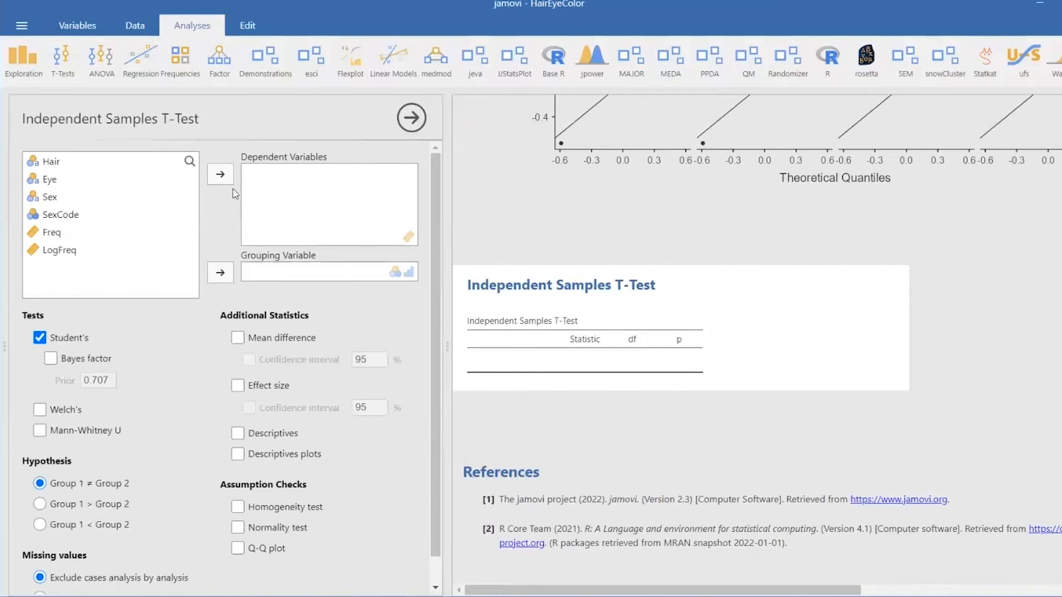
# Set LogFreq as the t-test's dependent variable and Sex as its grouping variable
pyautogui.click(66, 250)
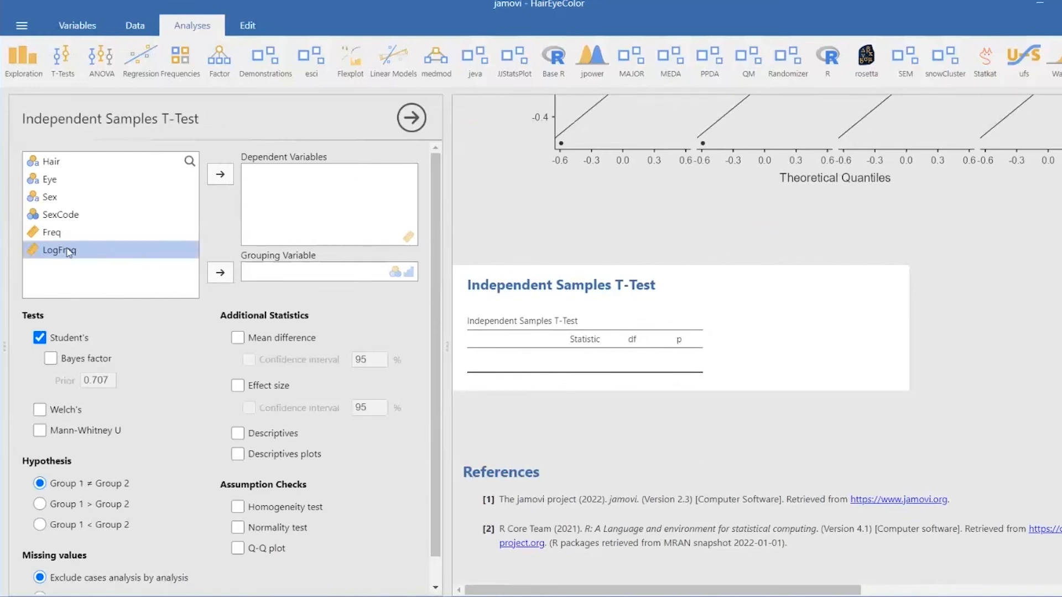
pyautogui.click(221, 175)
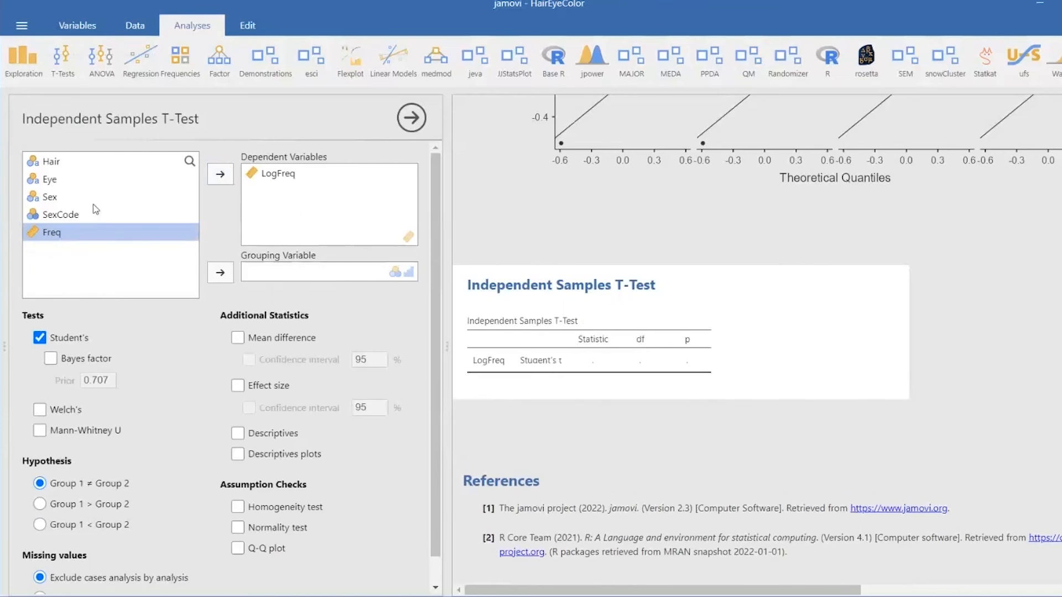
pyautogui.click(81, 164)
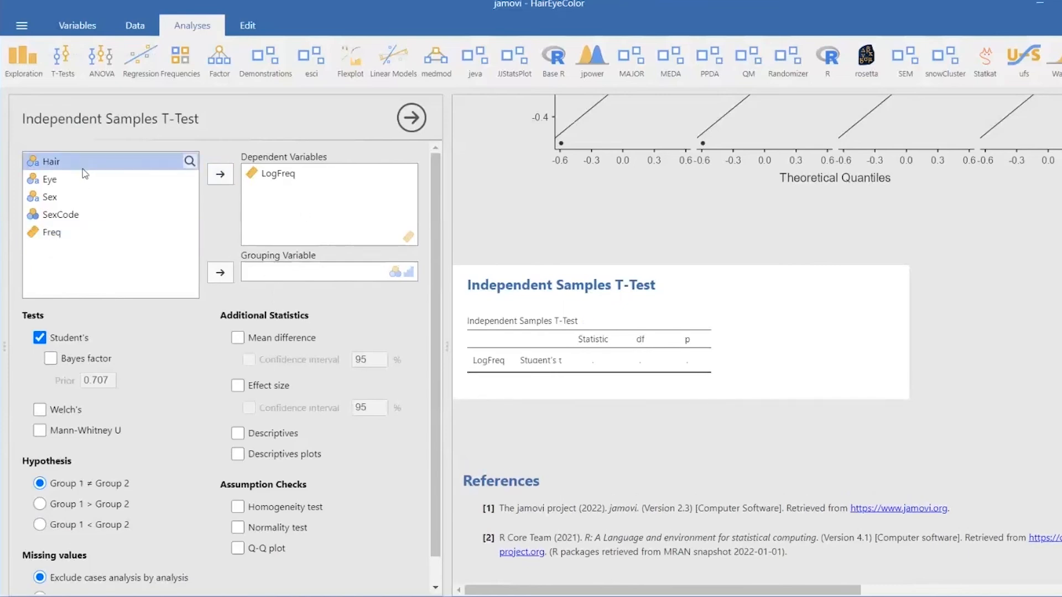
pyautogui.click(60, 199)
pyautogui.click(220, 273)
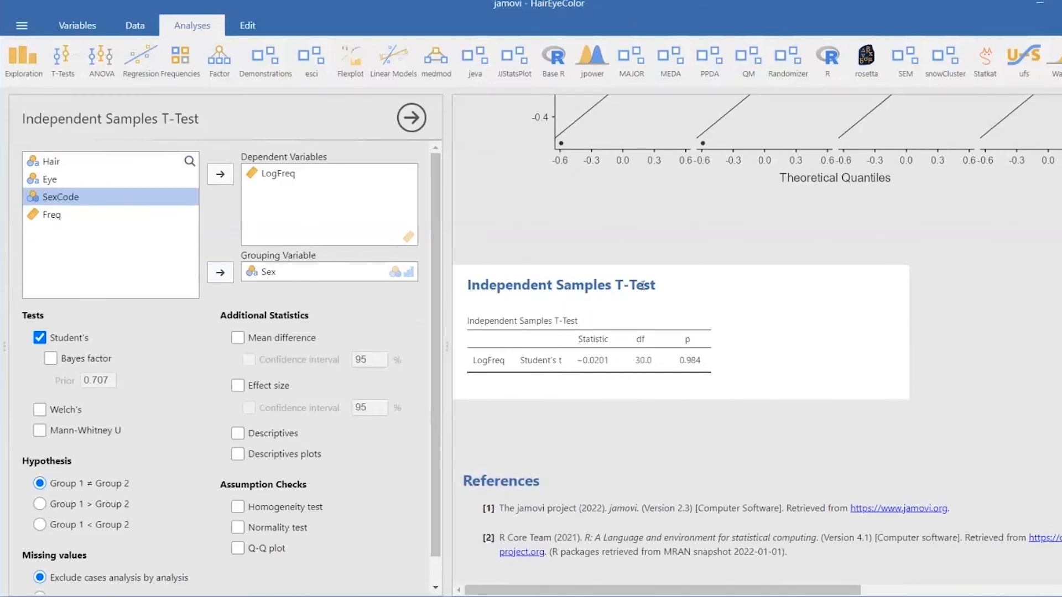
# Add the mean difference and effect size, both with 95% confidence intervals, and group descriptives to the t-test
pyautogui.scroll(-1, 97, 393)
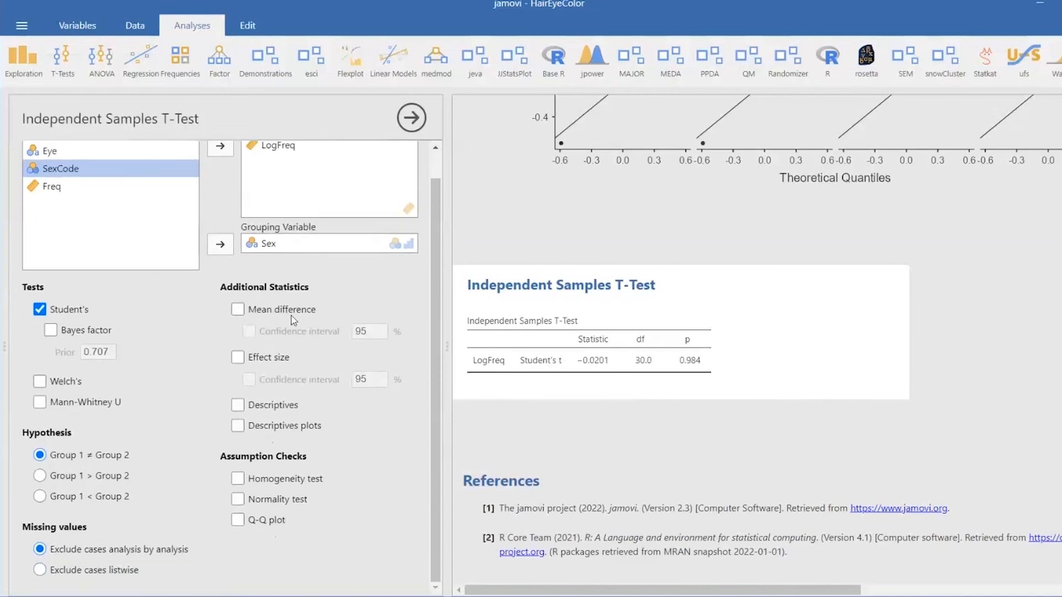
pyautogui.click(238, 310)
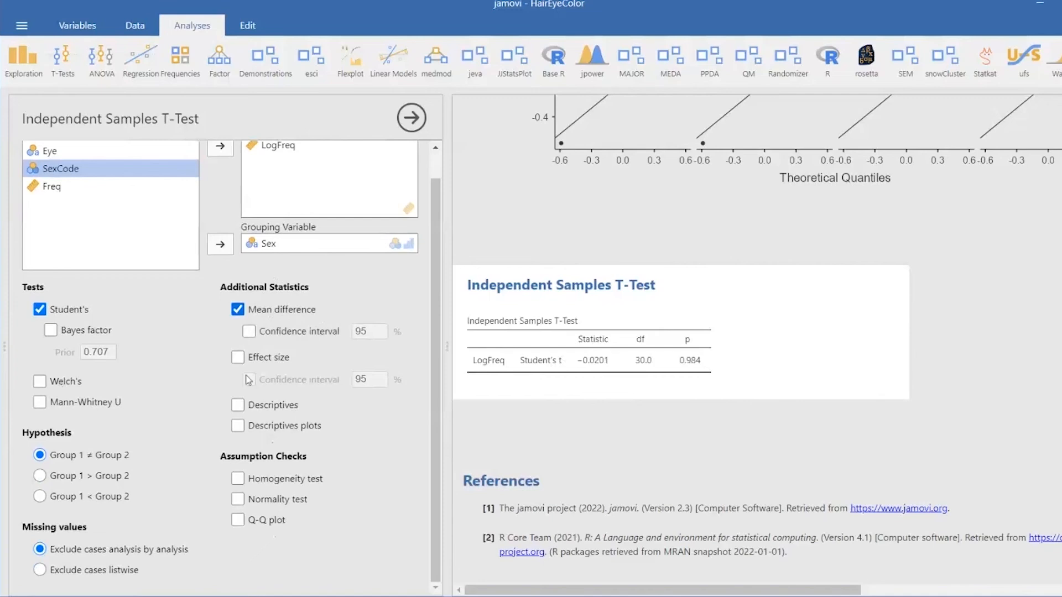
pyautogui.click(249, 332)
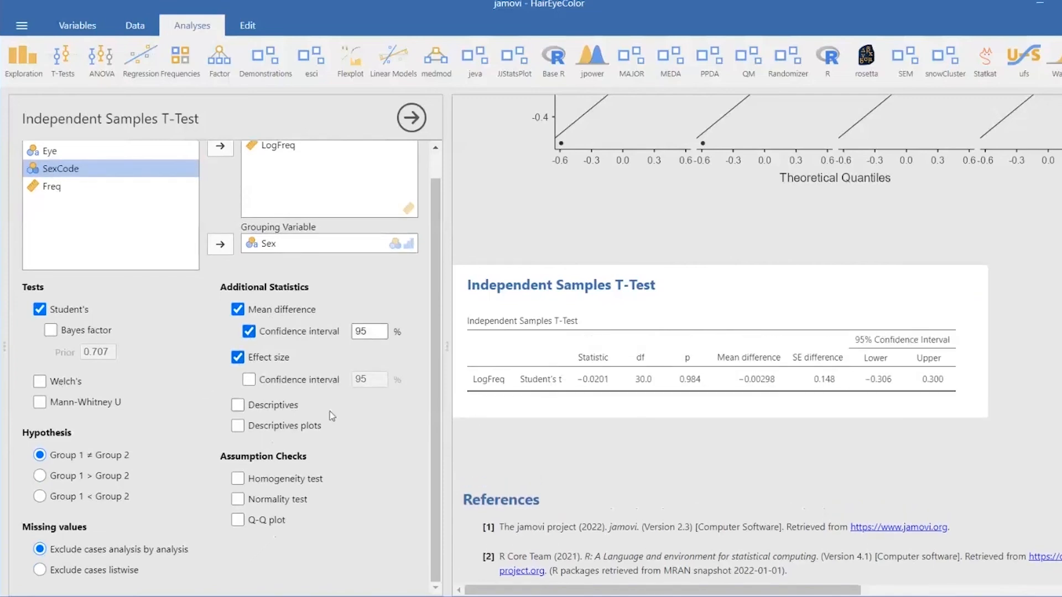
pyautogui.click(250, 380)
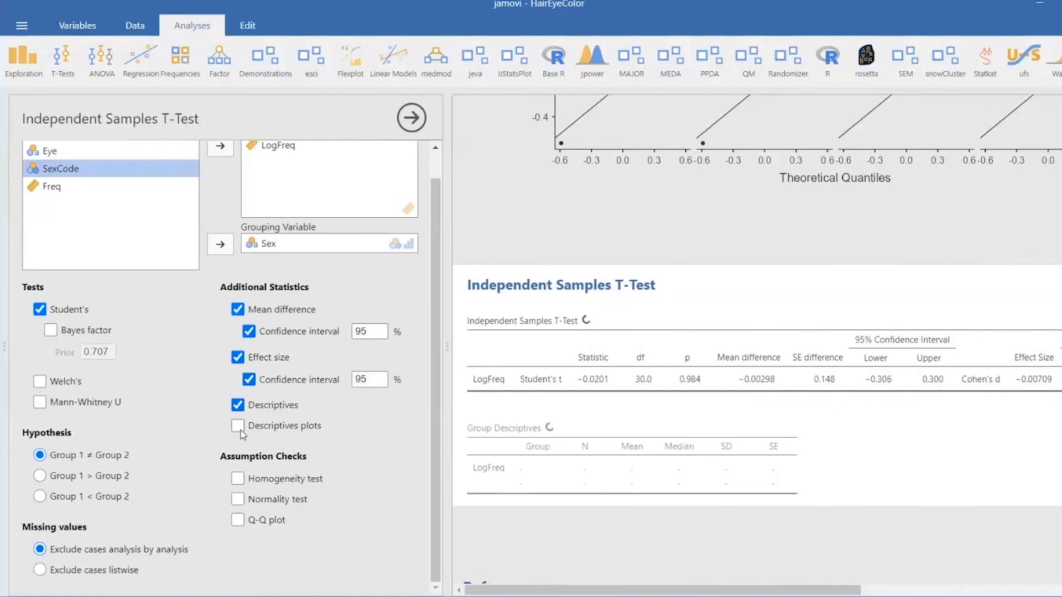
# Add descriptives plots to the t-test and view the LogFreq plot by Sex
pyautogui.click(240, 428)
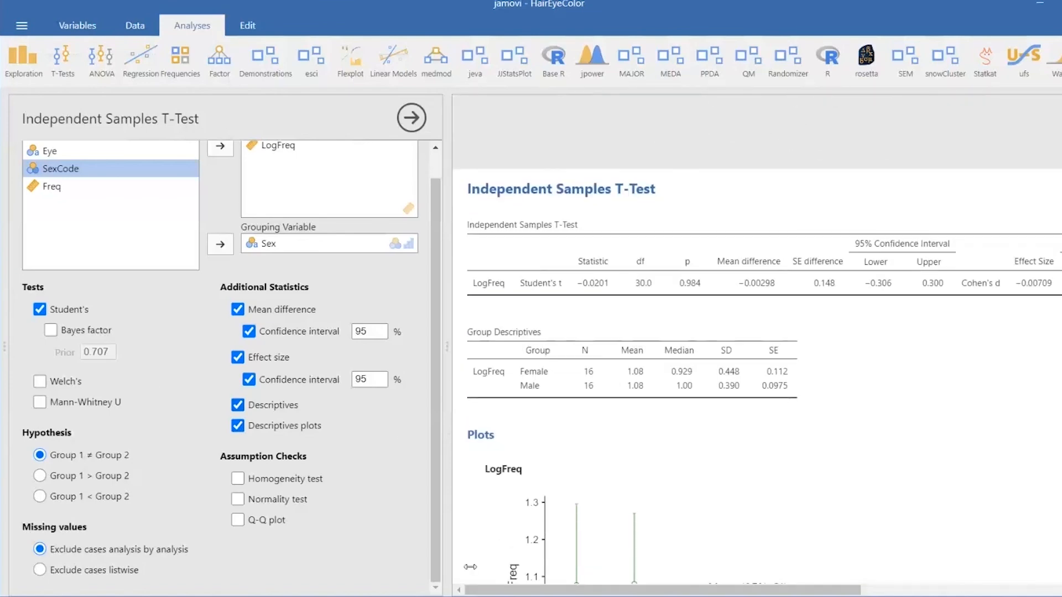
pyautogui.scroll(-6, 854, 314)
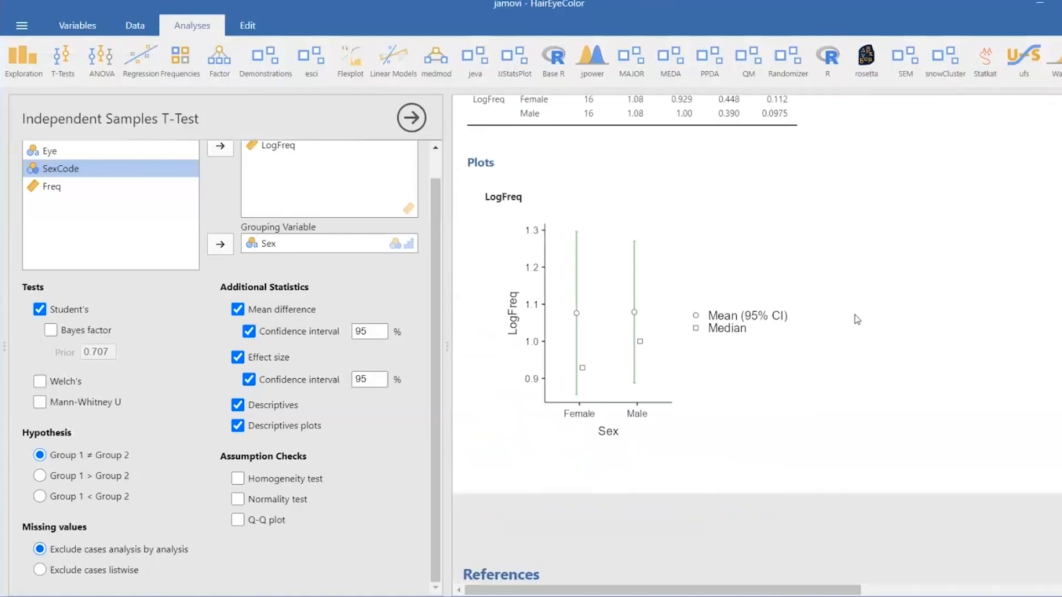
pyautogui.scroll(9, 854, 314)
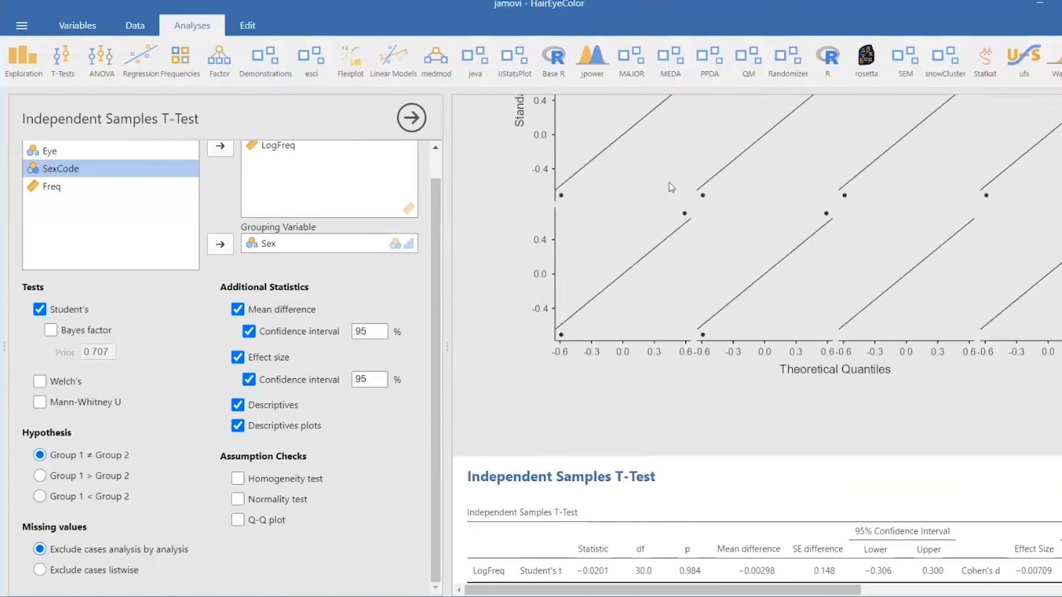
# Bring up the Descriptives options from its results, return to the t-test's options, and look over the t-test output
pyautogui.click(669, 183)
pyautogui.scroll(-4, 637, 326)
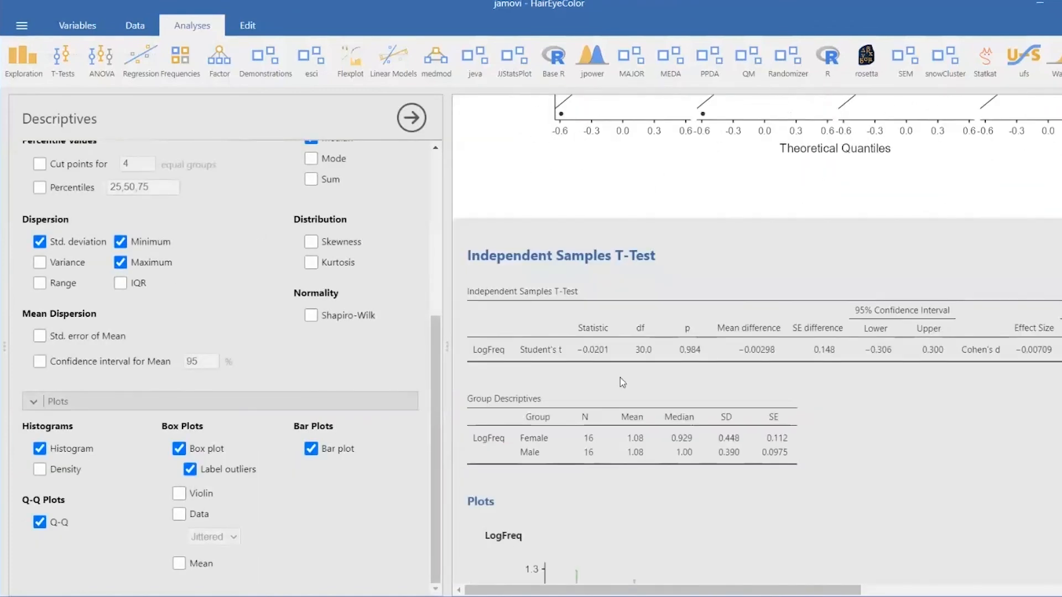
pyautogui.click(619, 377)
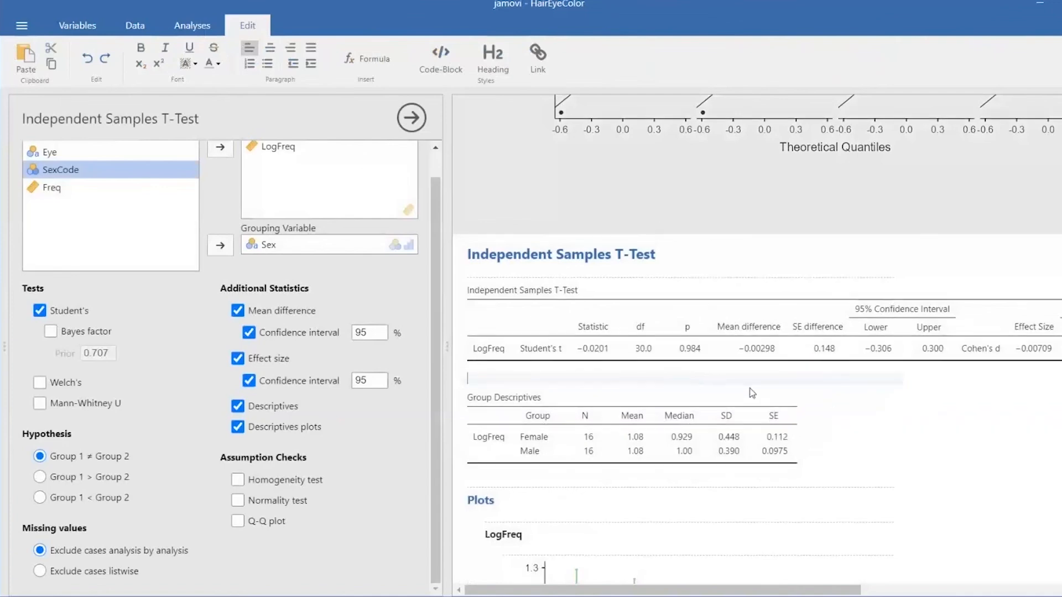
pyautogui.scroll(-7, 764, 392)
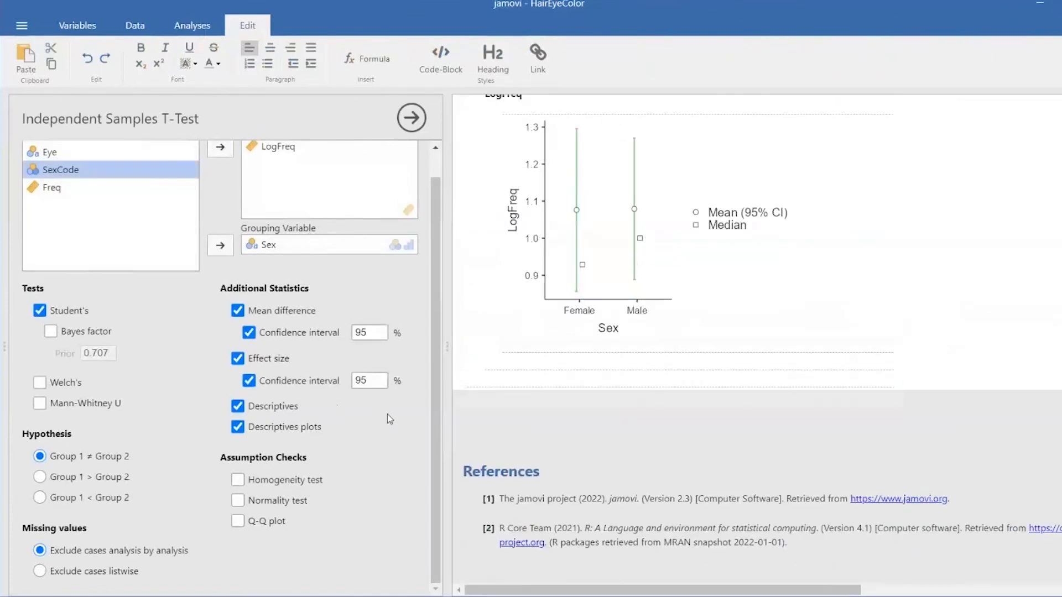
# Start an ANOVA and set LogFreq as its dependent variable
pyautogui.click(182, 25)
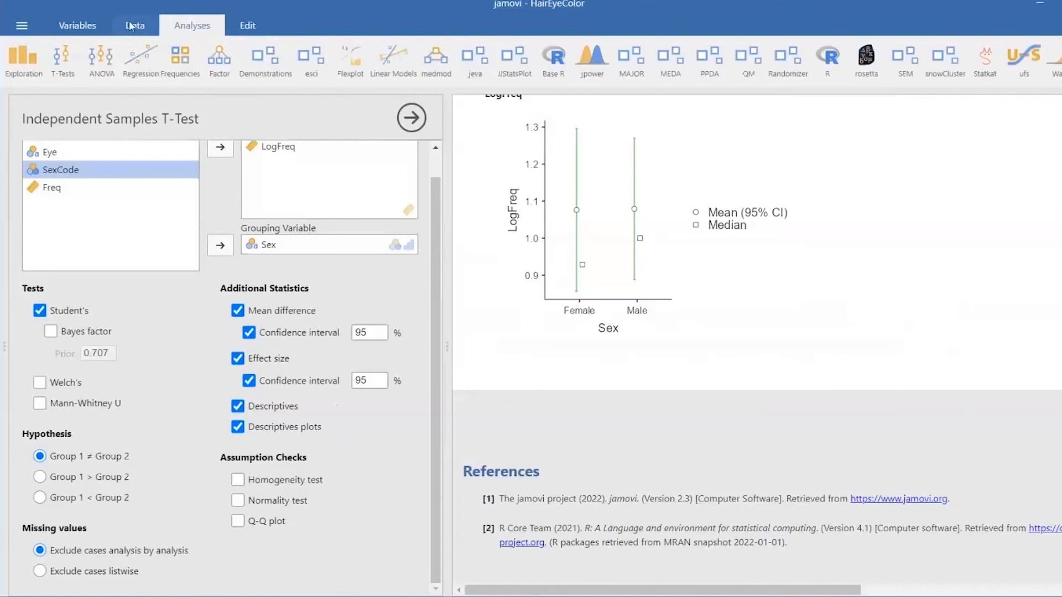
pyautogui.click(97, 71)
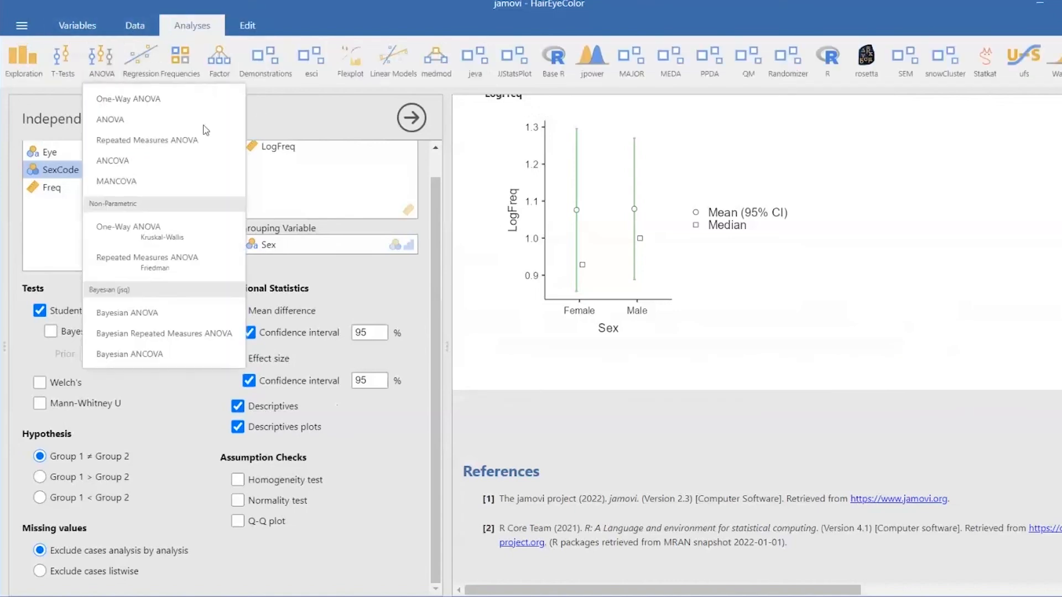
pyautogui.click(158, 118)
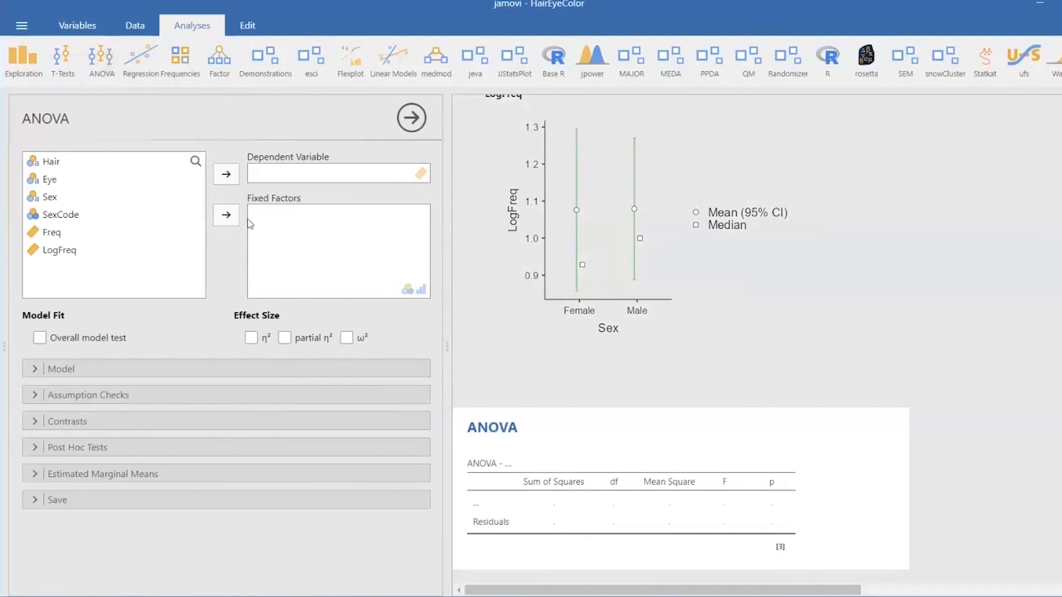
pyautogui.scroll(-2, 606, 442)
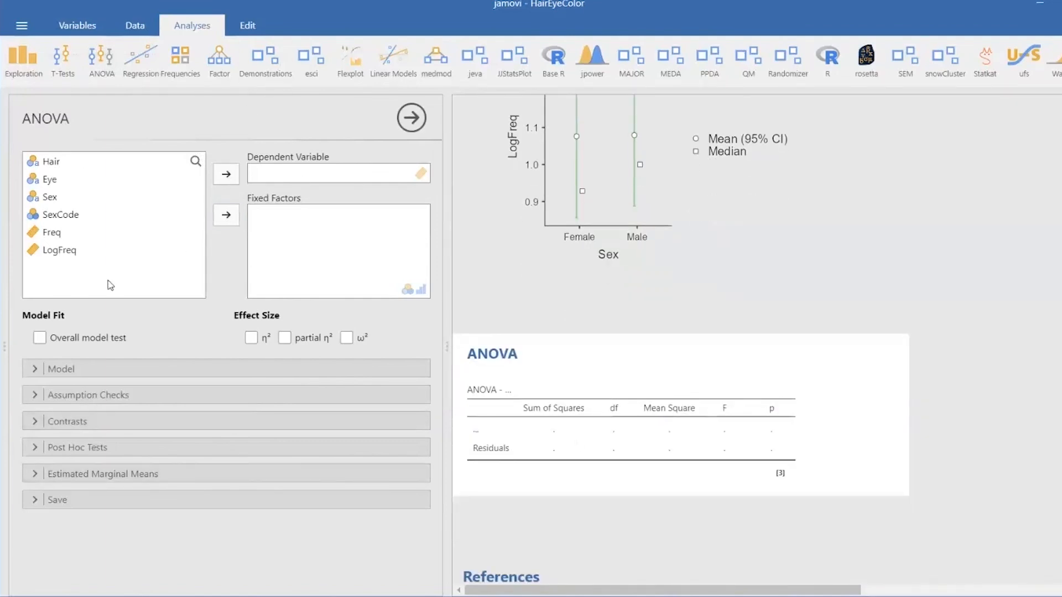
pyautogui.click(62, 249)
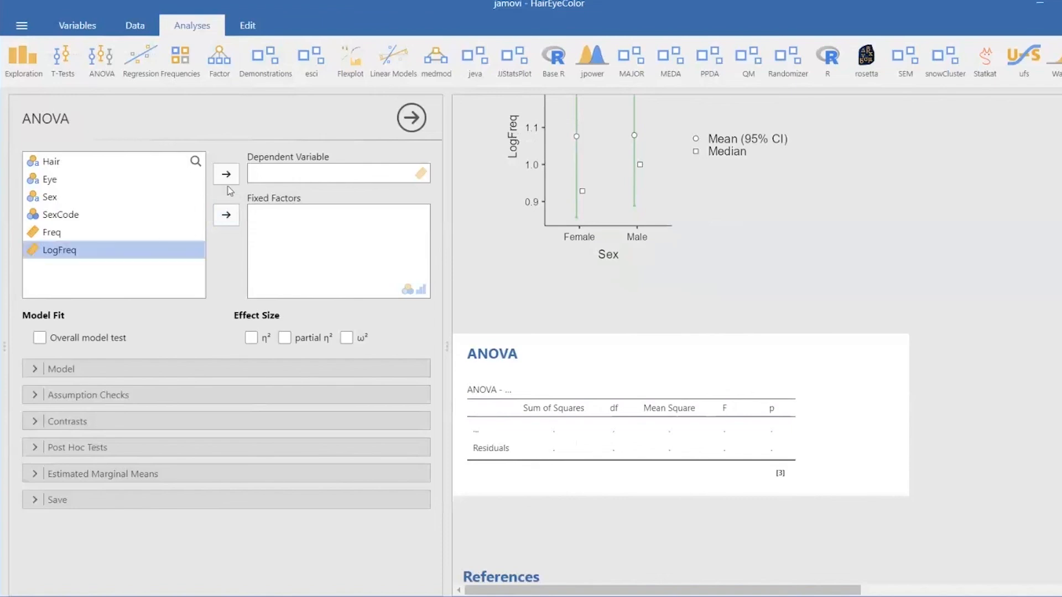
pyautogui.click(226, 174)
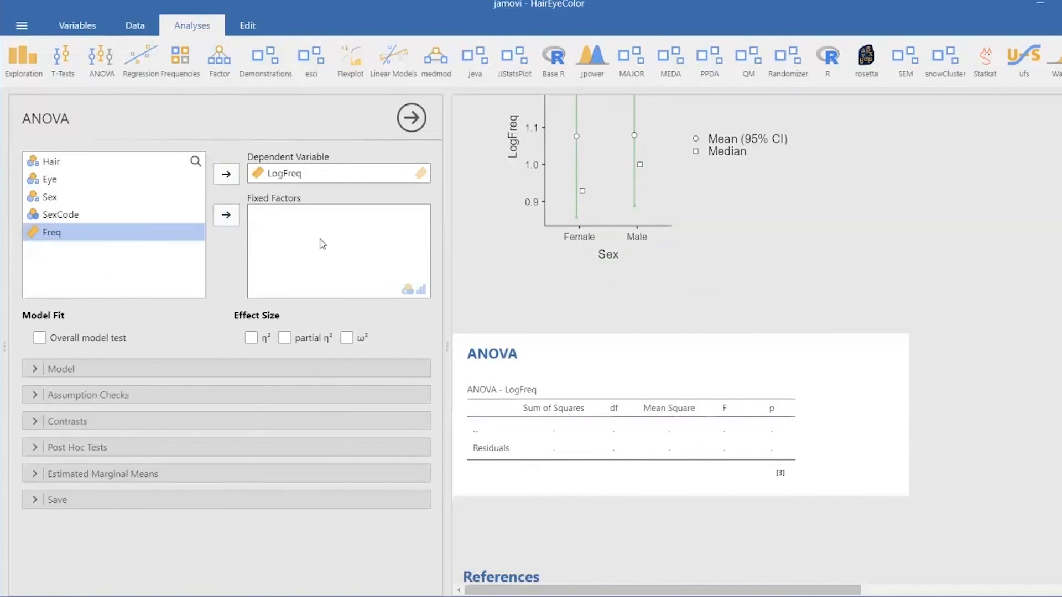
# Add Hair and Eye as the ANOVA's fixed factors and request the overall model test and η² effect size
pyautogui.click(95, 168)
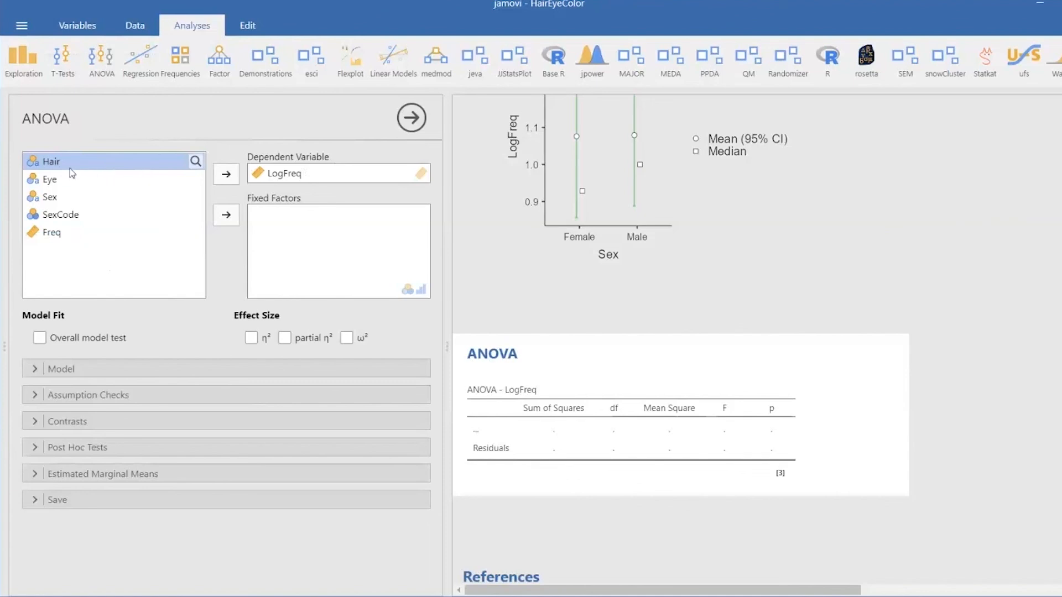
pyautogui.click(226, 221)
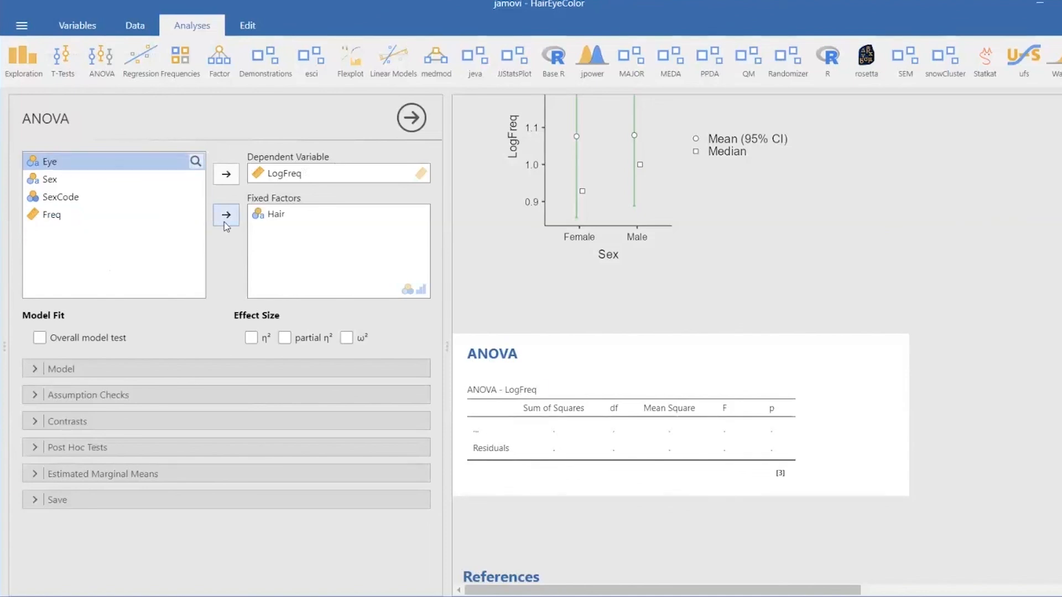
pyautogui.click(226, 225)
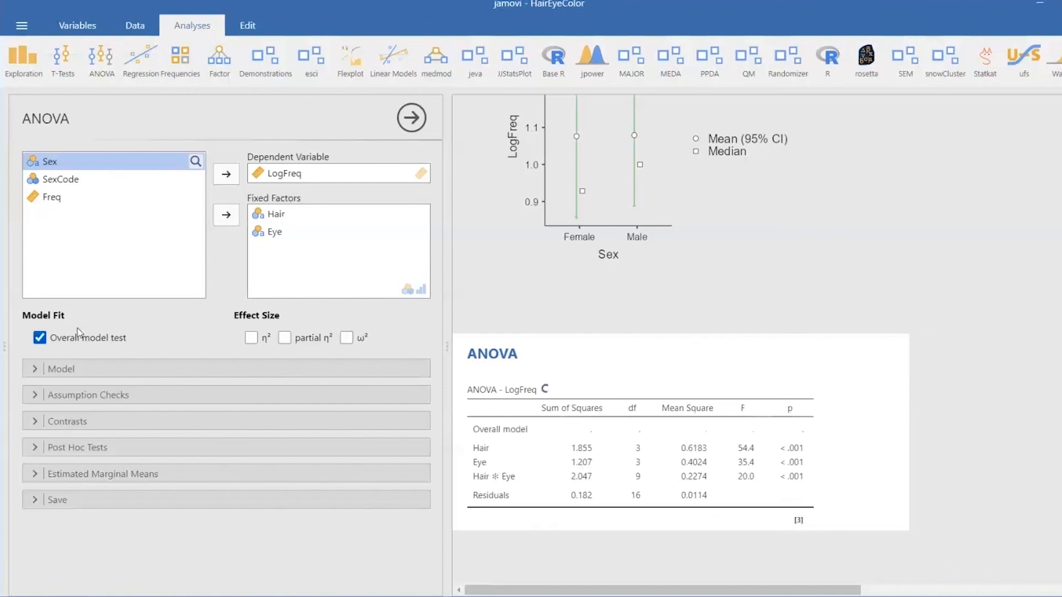
pyautogui.click(251, 339)
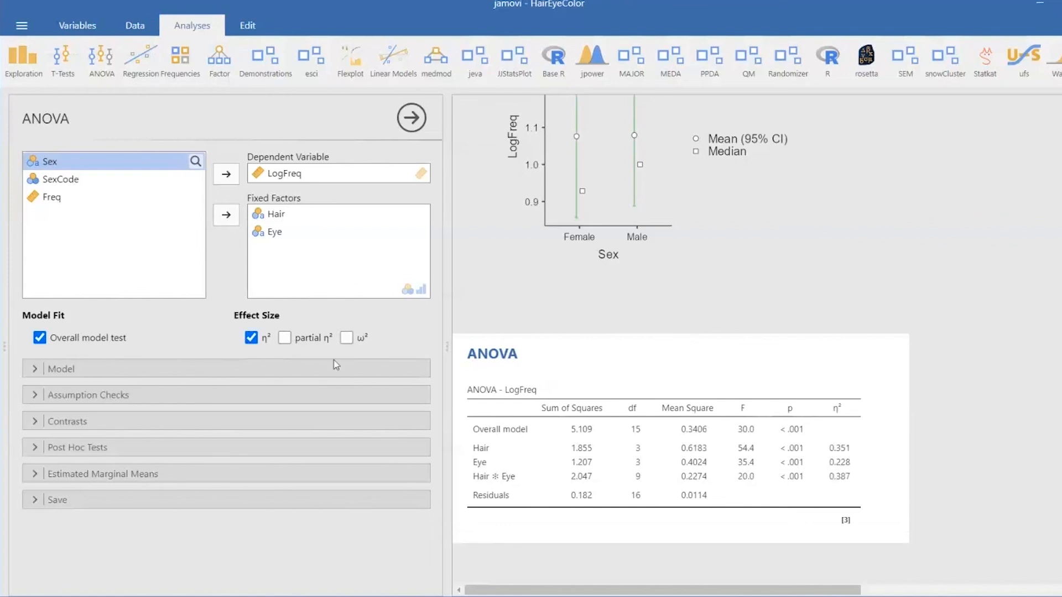
# Check the ANOVA's model terms and interaction choices, and add the homogeneity test to its assumption checks
pyautogui.click(106, 374)
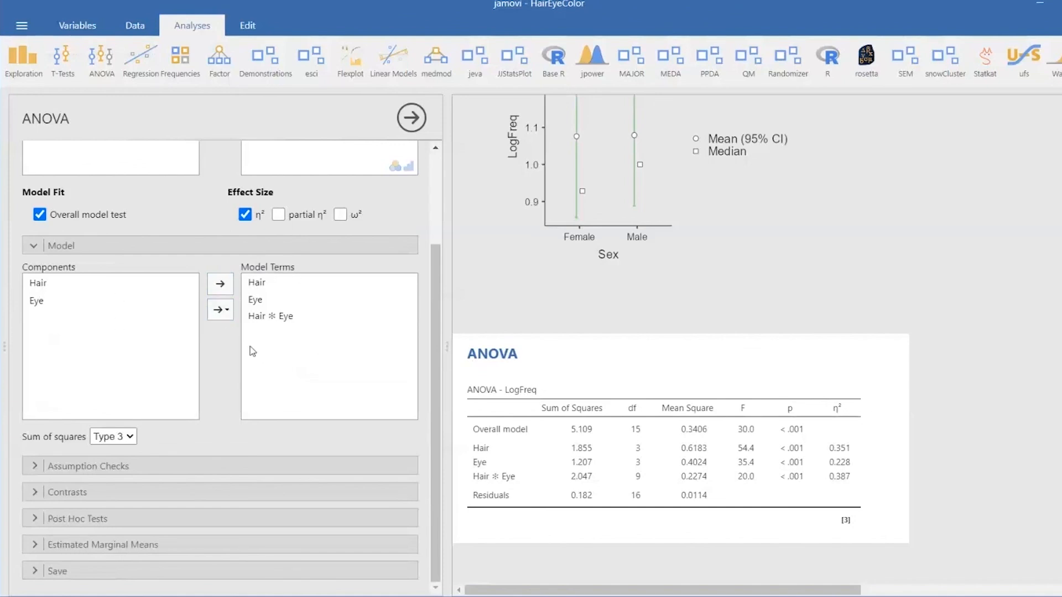
pyautogui.click(228, 313)
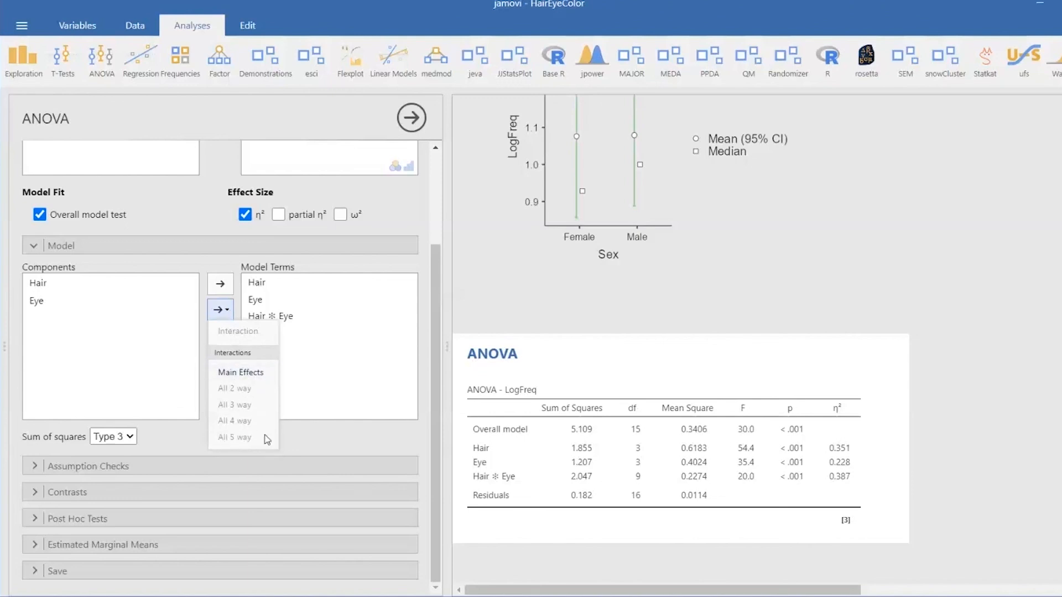
pyautogui.click(304, 431)
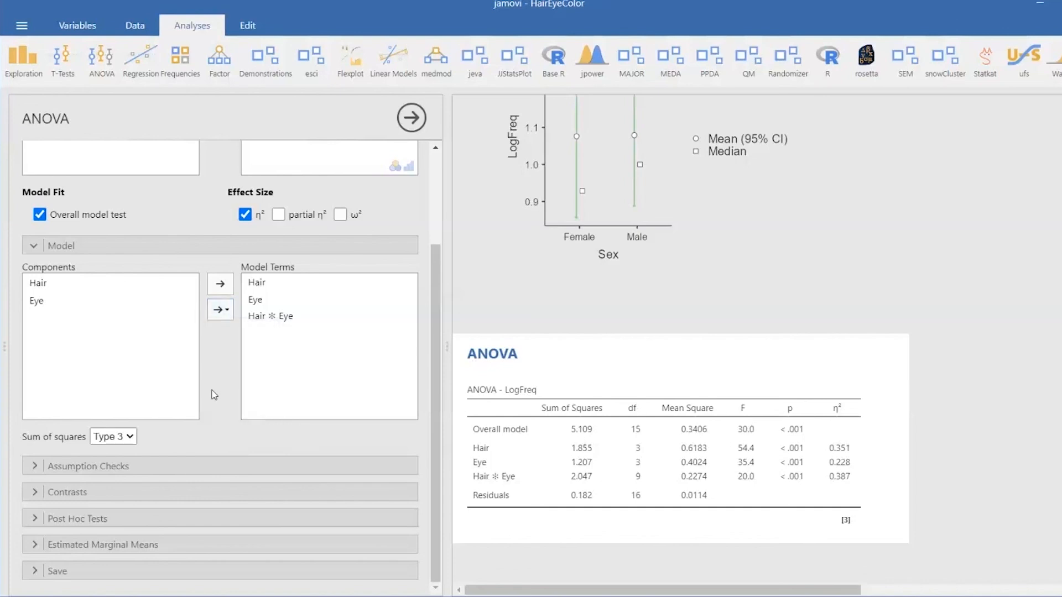
pyautogui.click(181, 471)
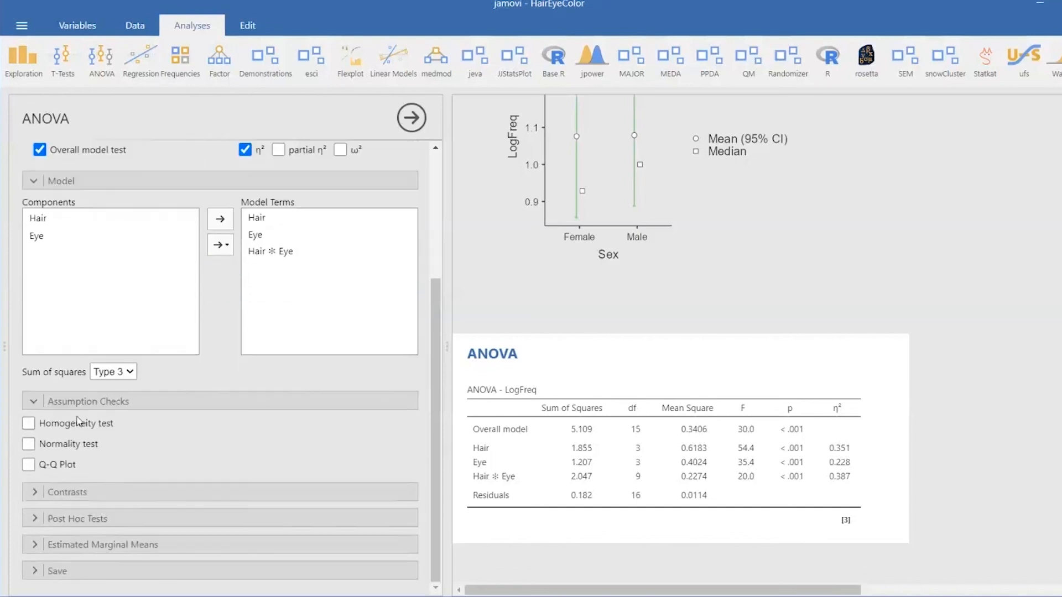
pyautogui.click(33, 425)
# Apply Deviation contrasts to both Hair and Eye in the ANOVA
pyautogui.click(117, 488)
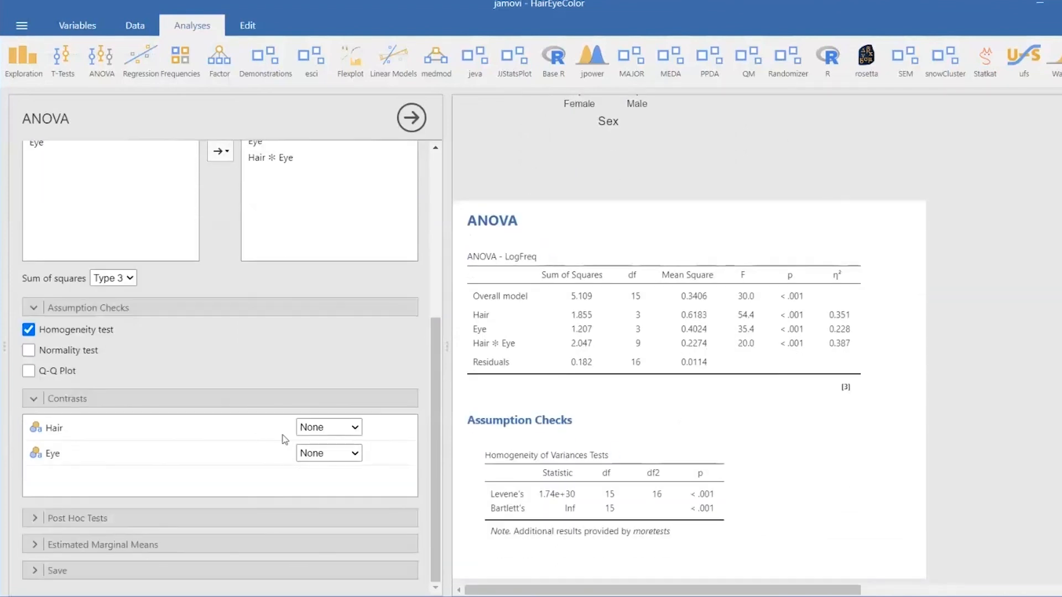
pyautogui.click(355, 427)
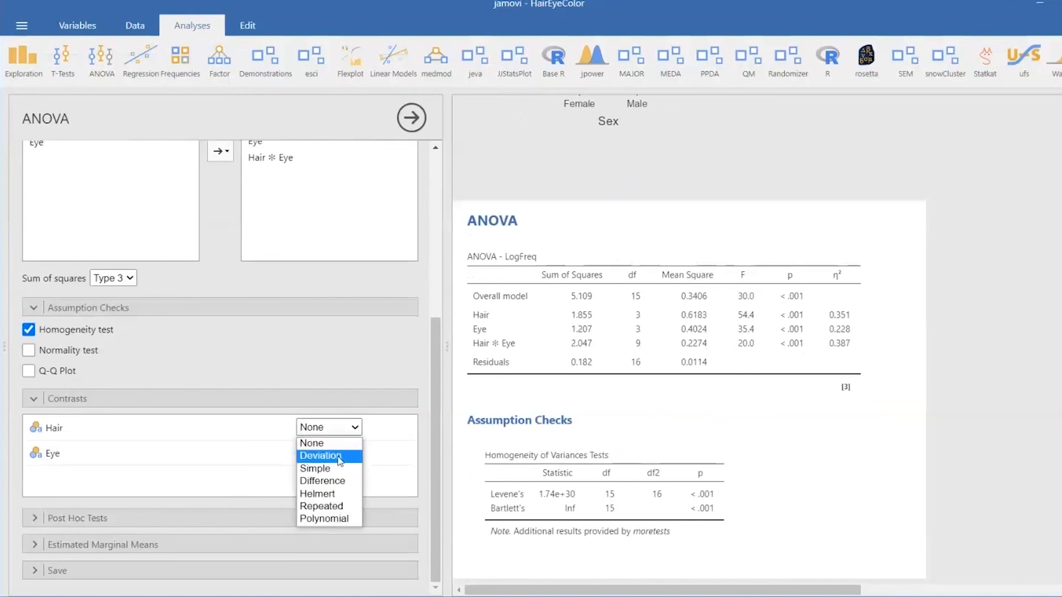
pyautogui.click(339, 455)
pyautogui.click(350, 453)
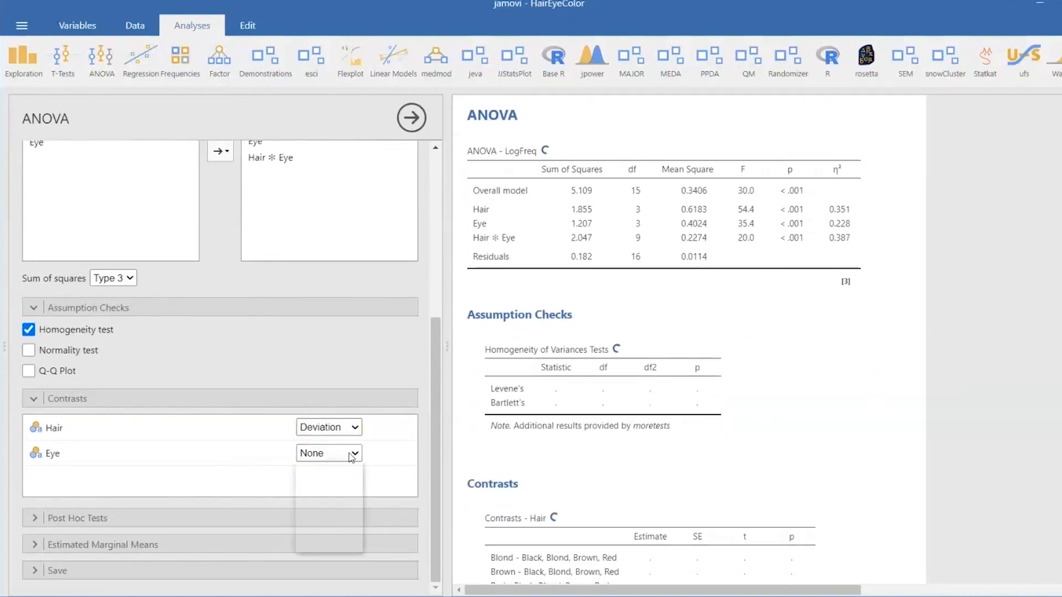
pyautogui.click(339, 482)
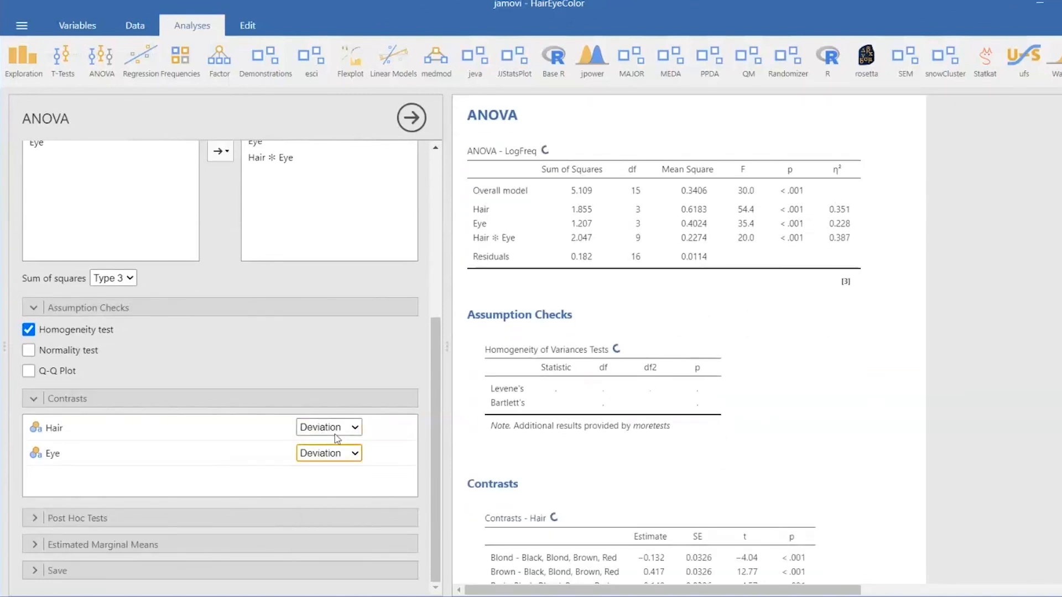
# Look over the contrast tables and add the Bonferroni correction alongside Tukey for the ANOVA's post hoc tests
pyautogui.click(166, 518)
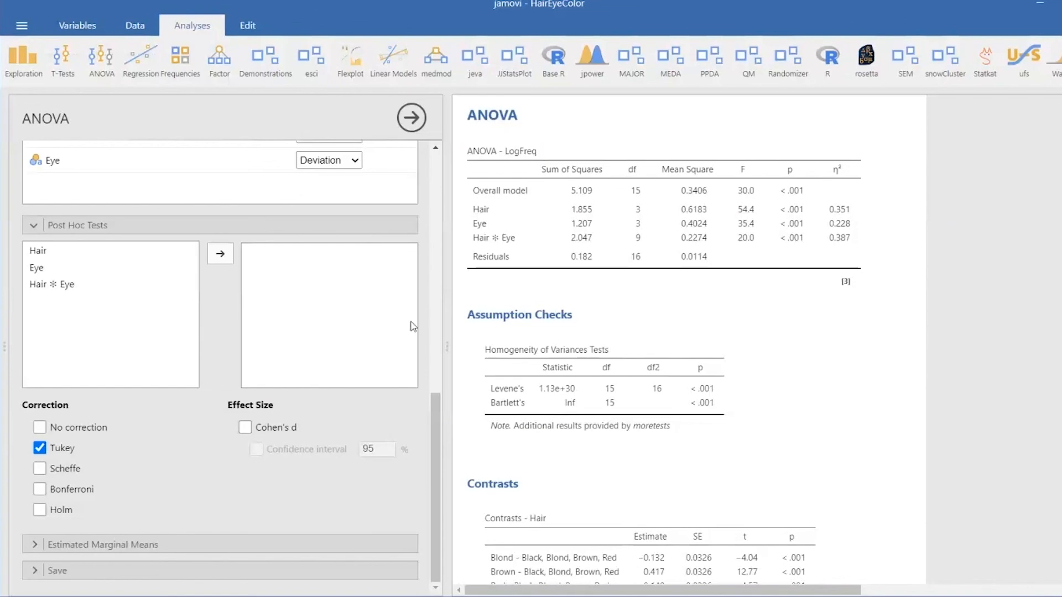
pyautogui.scroll(-6, 573, 379)
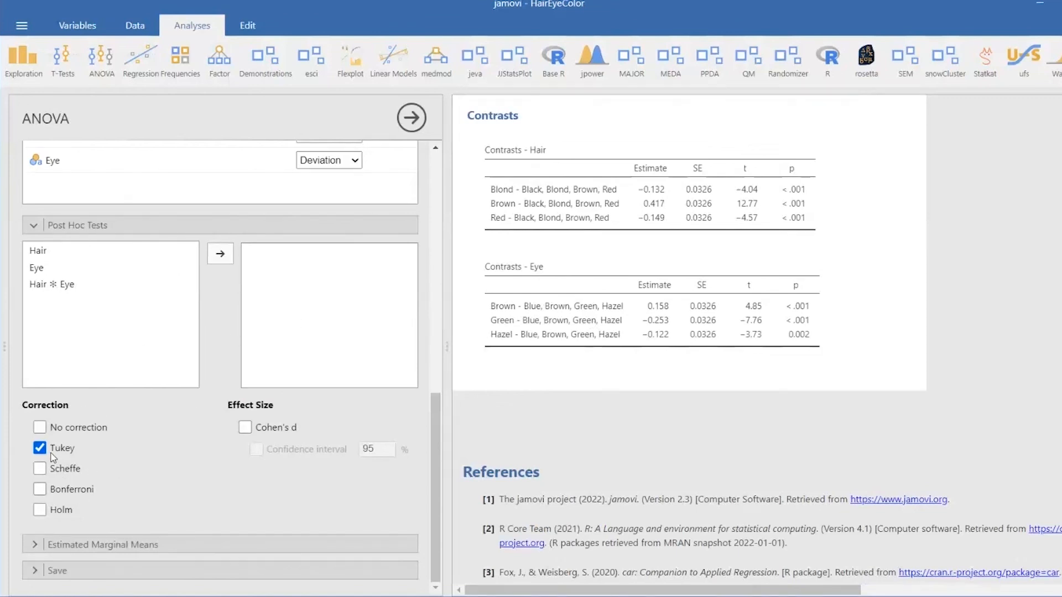
pyautogui.click(40, 489)
# Enable marginal means tables, keep confidence intervals as the plot's error bars, and show the ANOVA's save options
pyautogui.click(160, 543)
pyautogui.scroll(-6, 166, 415)
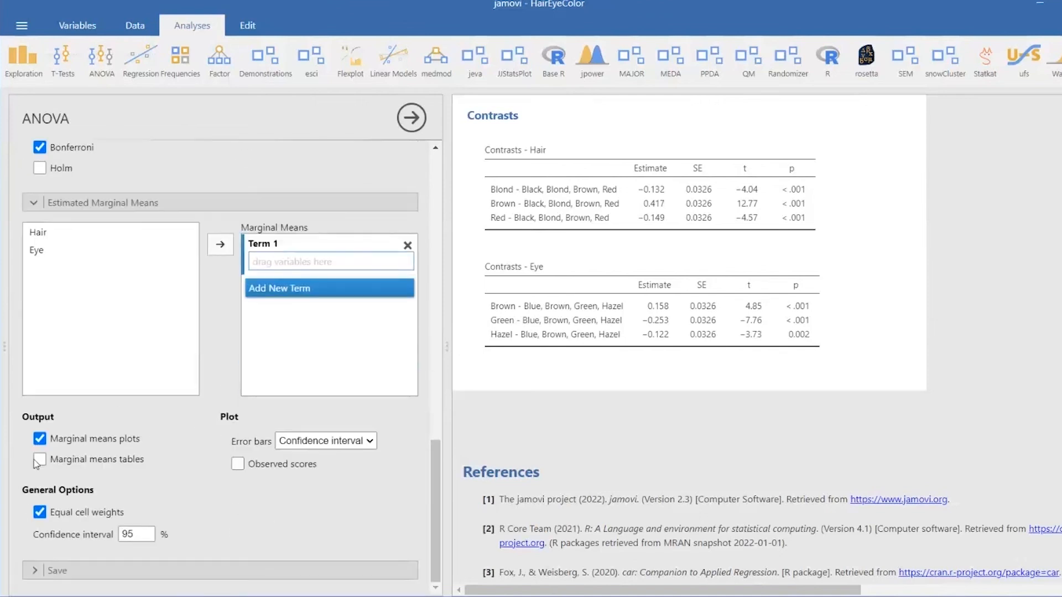
pyautogui.click(40, 459)
pyautogui.click(368, 441)
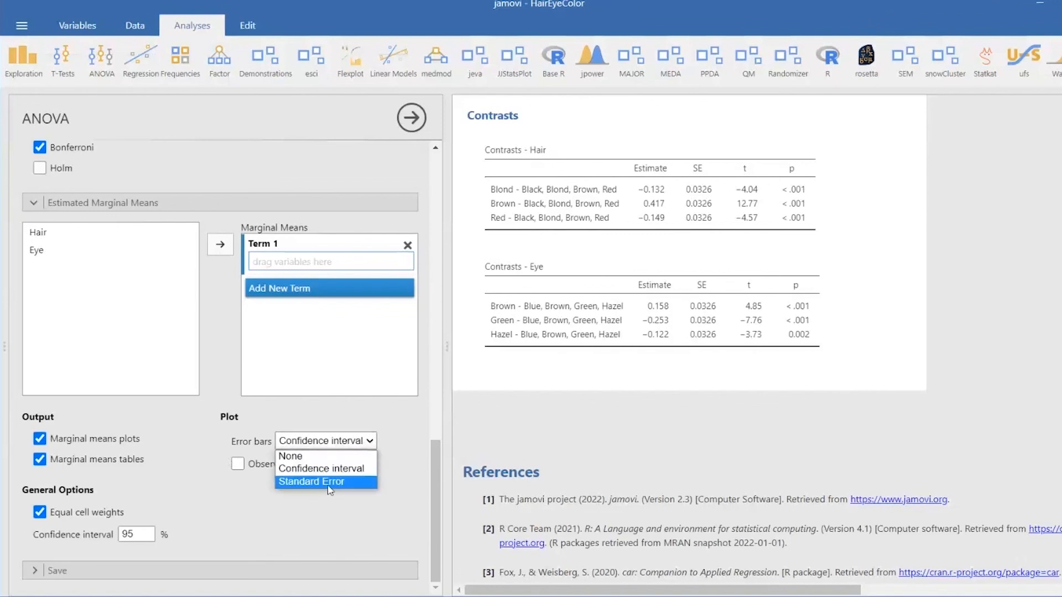
pyautogui.click(321, 468)
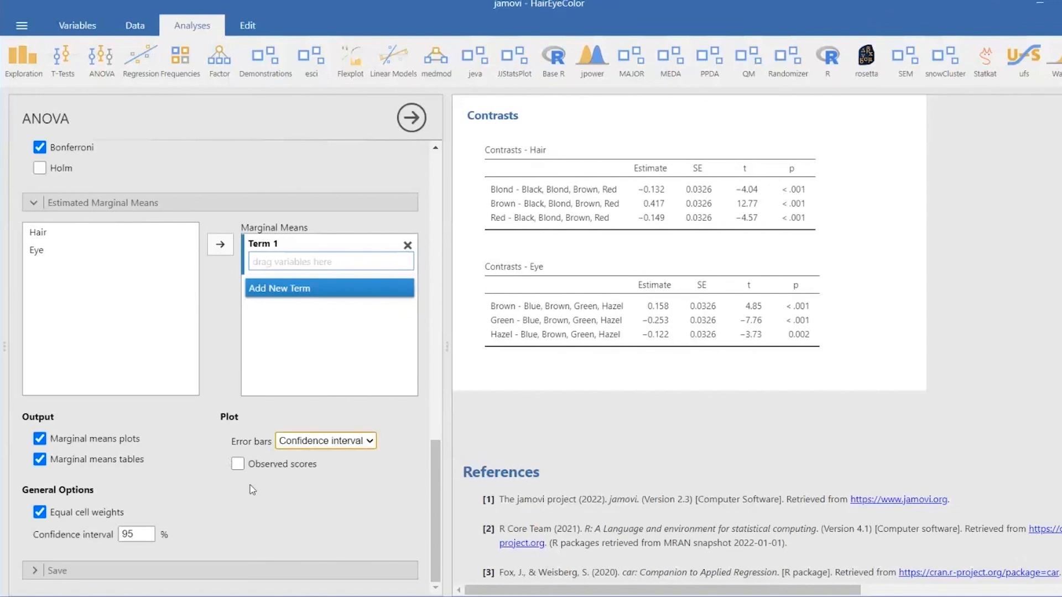
pyautogui.click(208, 565)
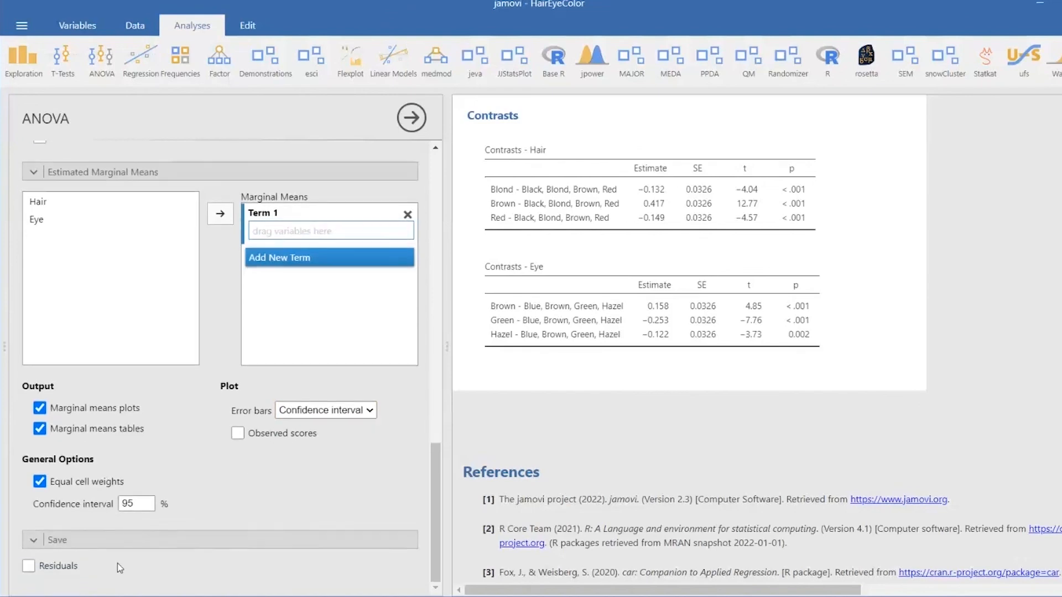
# Close the ANOVA options, expand the results over the data spreadsheet, and review the ANOVA output down to the references
pyautogui.scroll(5, 307, 433)
pyautogui.scroll(5, 658, 343)
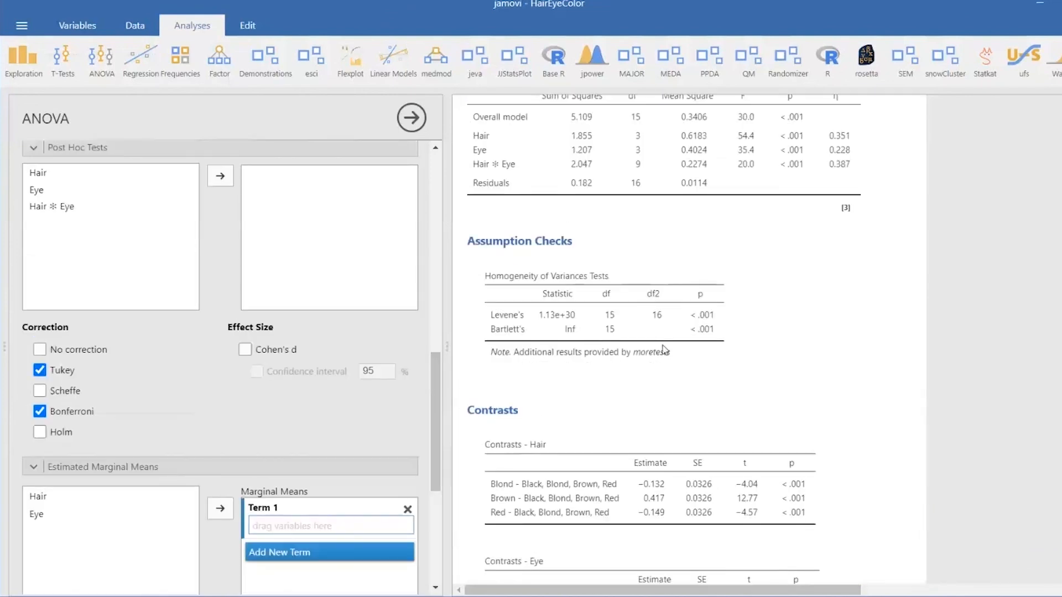
pyautogui.scroll(7, 665, 350)
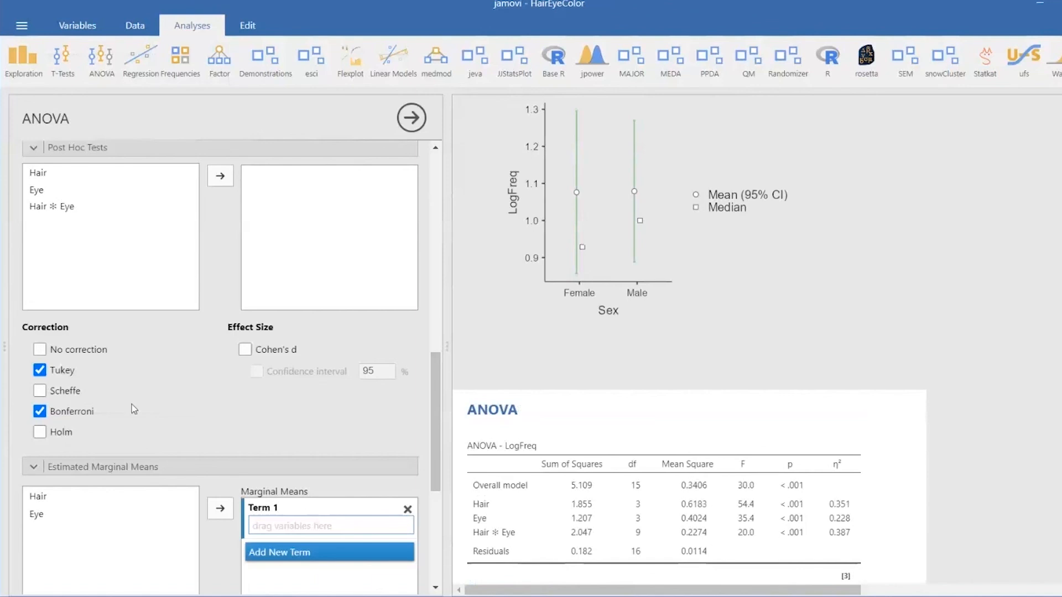
pyautogui.click(410, 117)
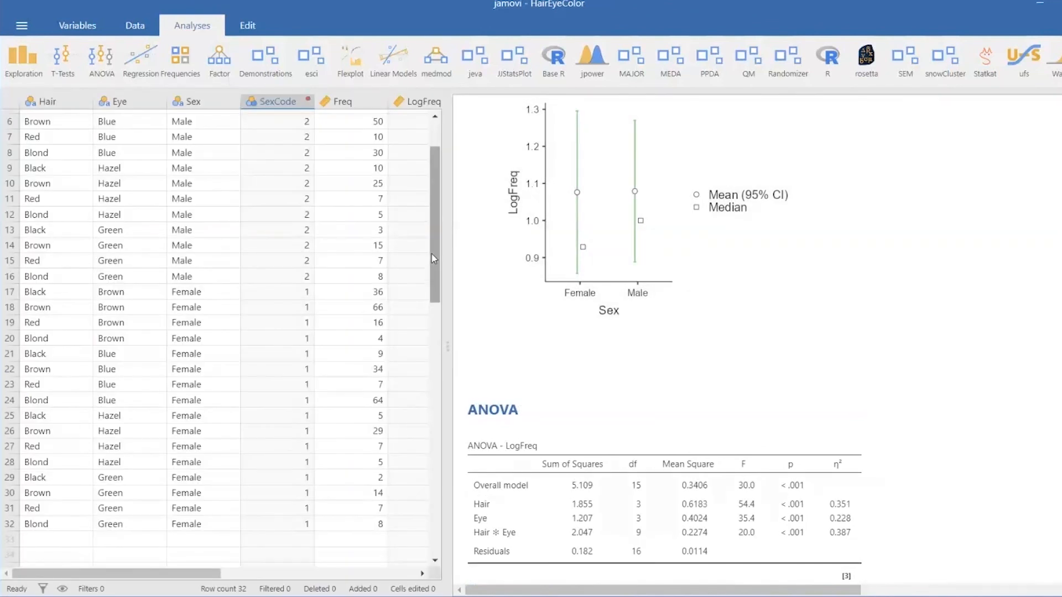
pyautogui.moveTo(447, 293); pyautogui.dragTo(6, 309)
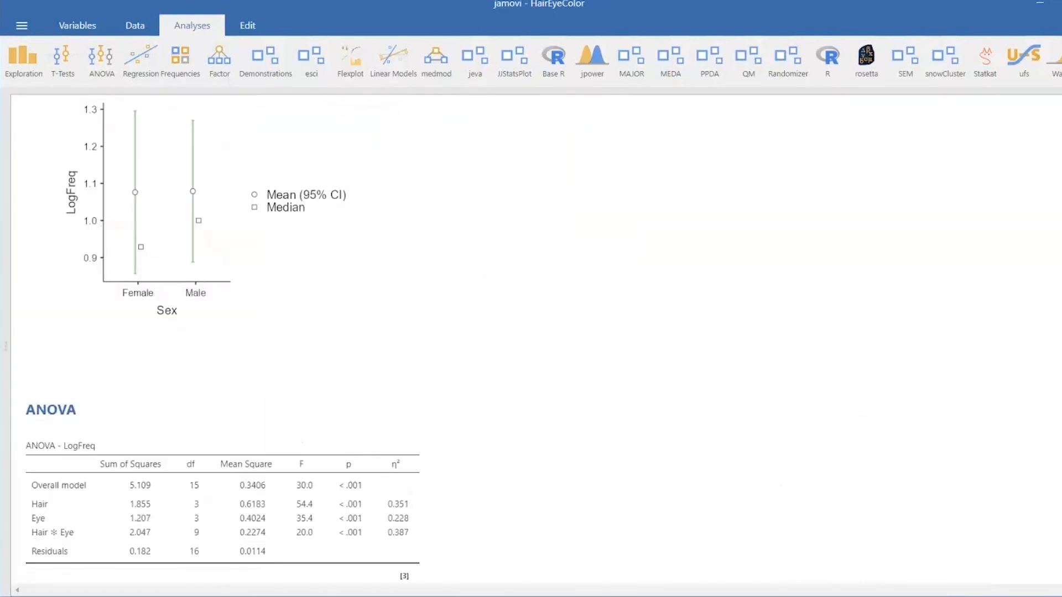
pyautogui.scroll(-10, 483, 324)
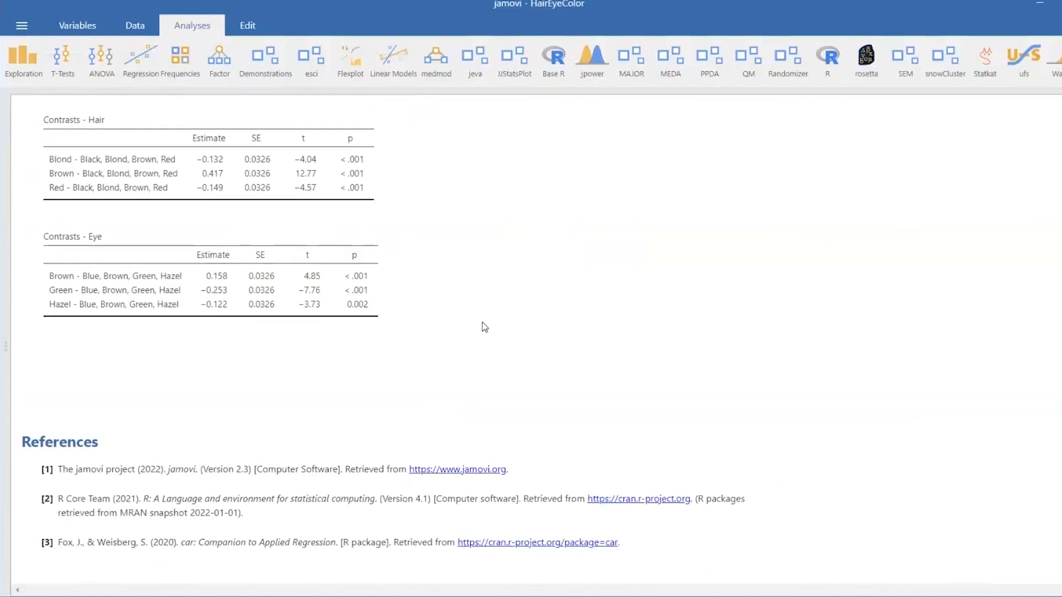
# Remove the ANOVA analysis, including its assumption checks and contrasts, from the results
pyautogui.scroll(10, 482, 323)
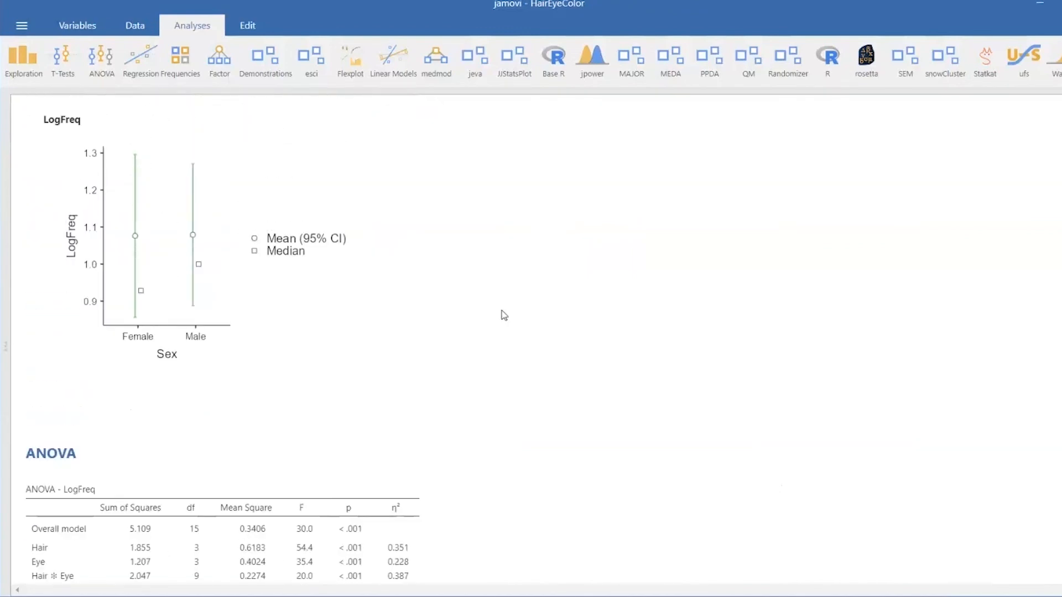
pyautogui.scroll(-7, 500, 315)
pyautogui.scroll(5, 268, 299)
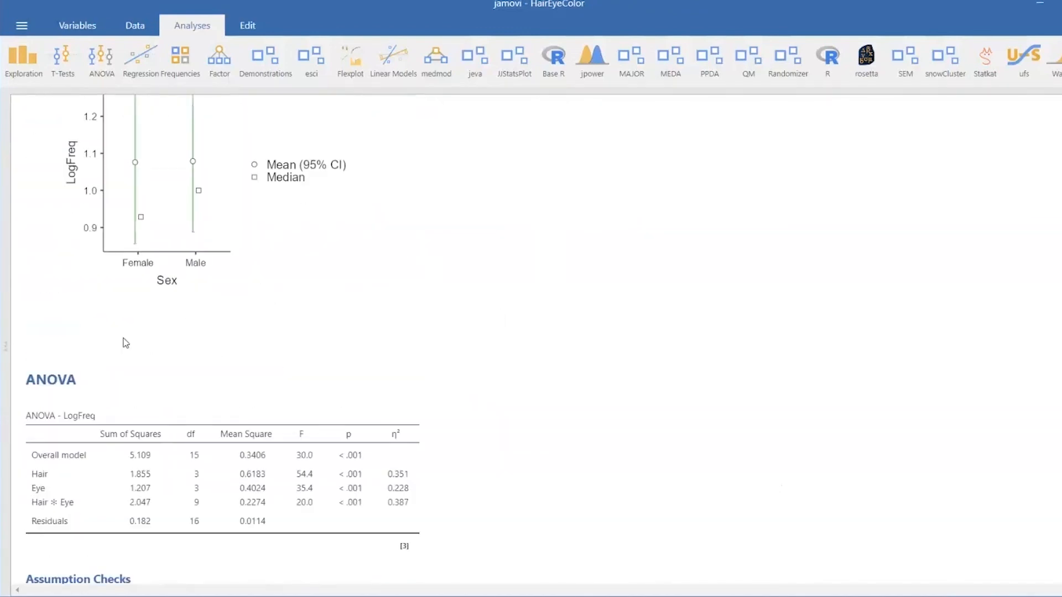
pyautogui.scroll(-1, 123, 342)
pyautogui.click(68, 306)
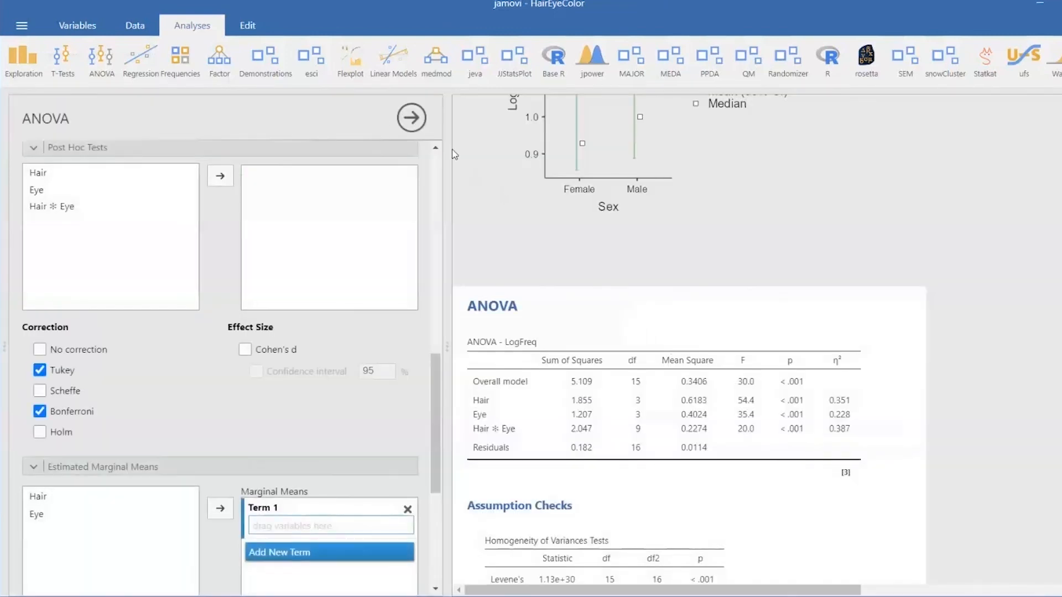
pyautogui.click(411, 116)
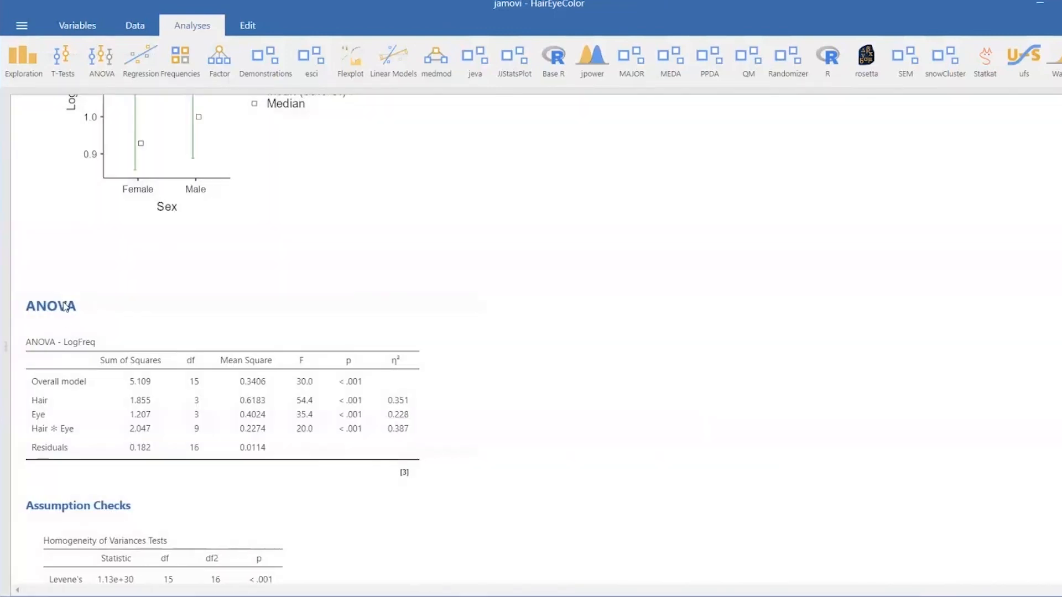
pyautogui.rightClick(66, 307)
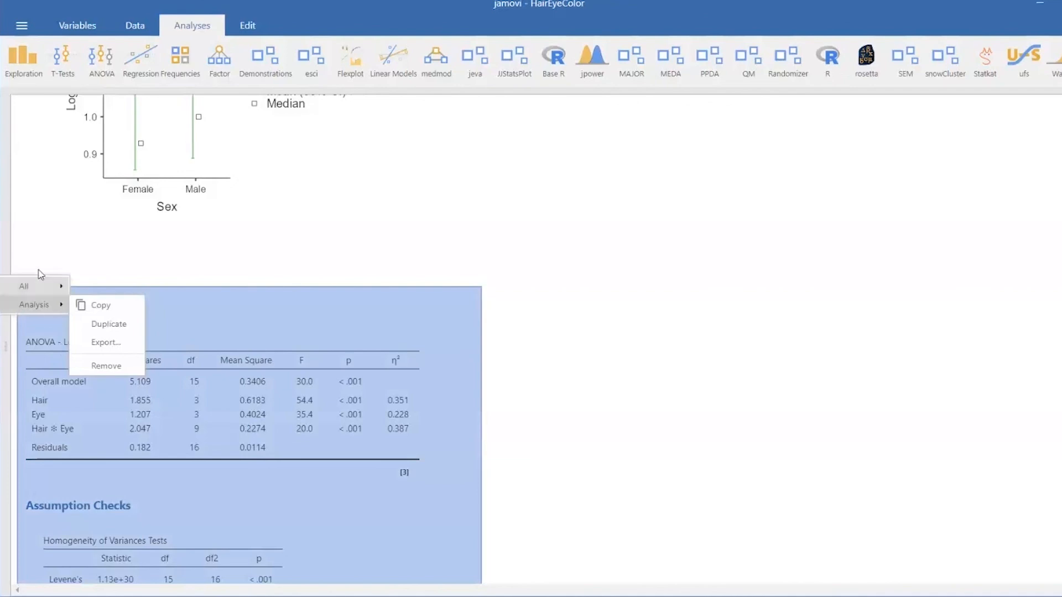
pyautogui.moveTo(44, 286)
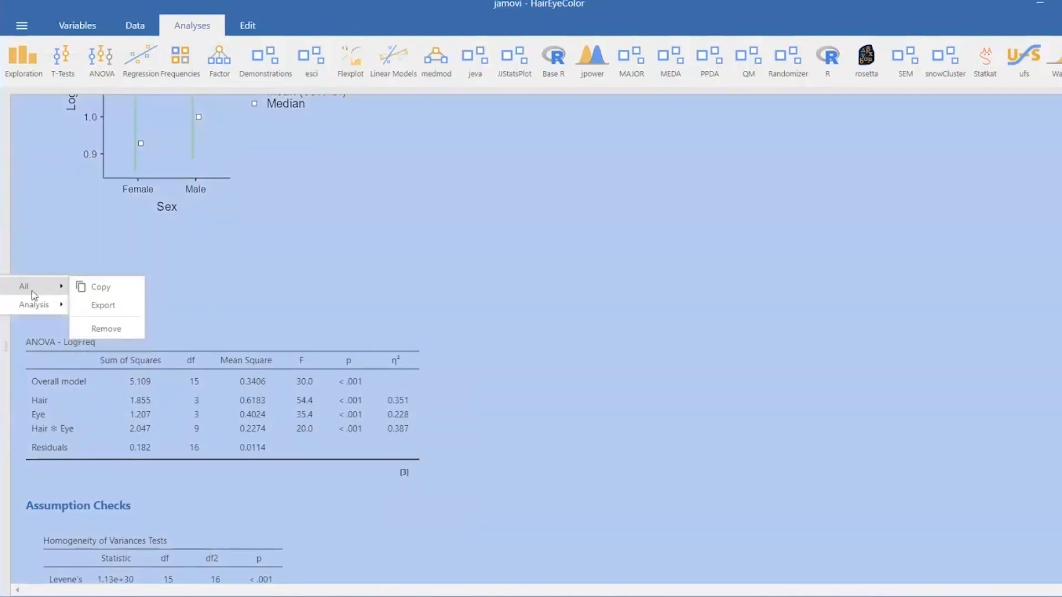
pyautogui.moveTo(29, 307)
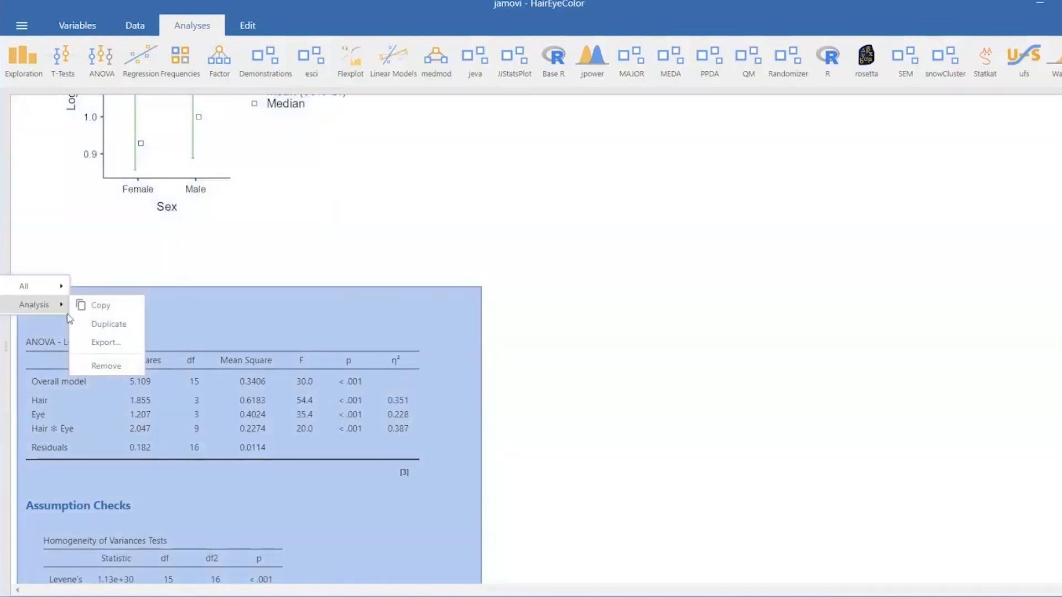
pyautogui.click(118, 366)
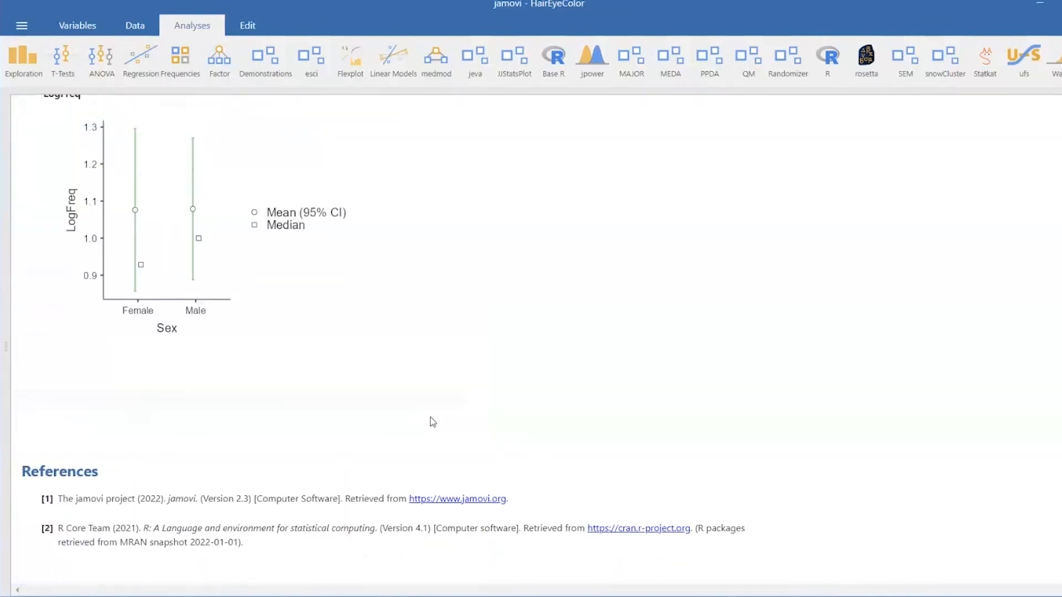
# Start exporting all results as a PDF document and browse for a save location, leaving without saving
pyautogui.scroll(20, 459, 318)
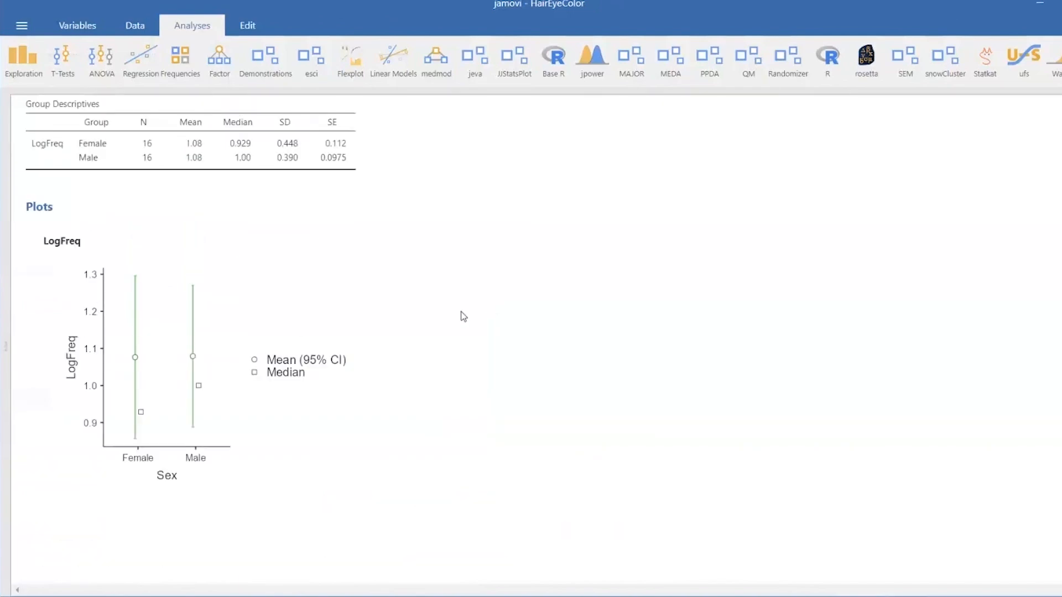
pyautogui.scroll(15, 449, 324)
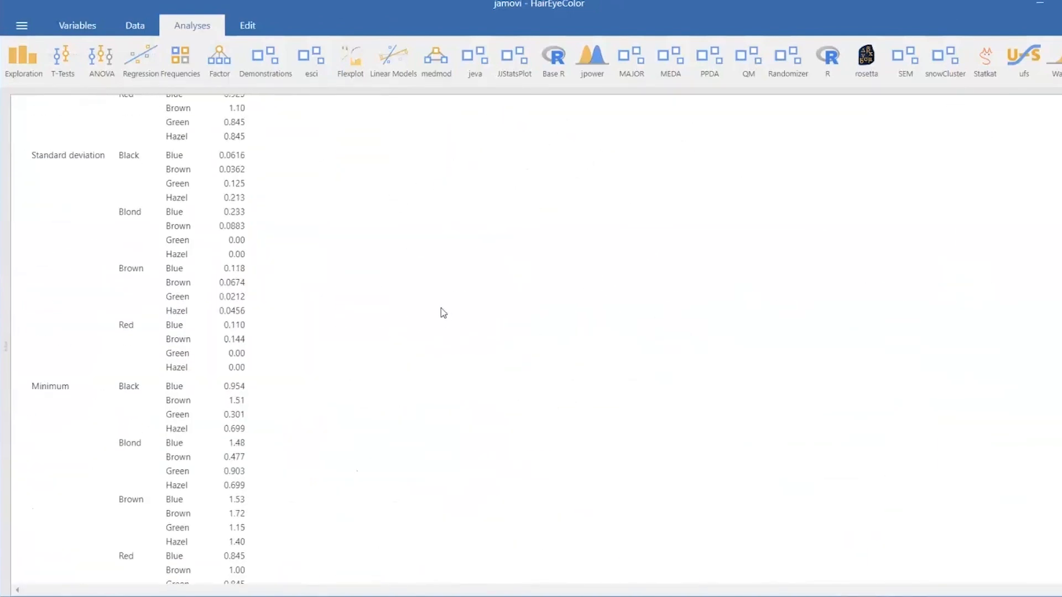
pyautogui.rightClick(51, 129)
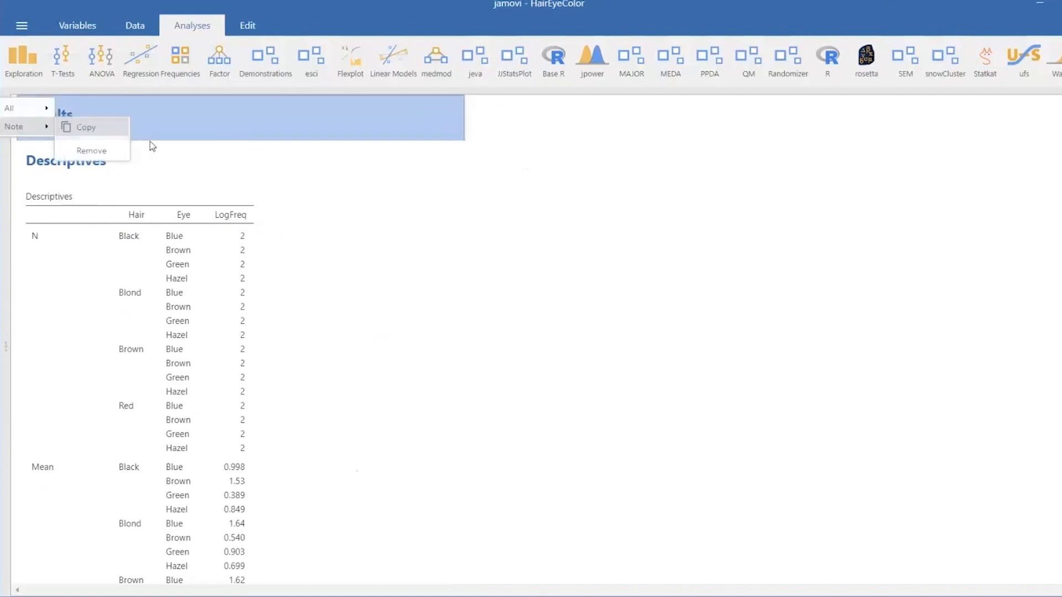
pyautogui.moveTo(28, 111)
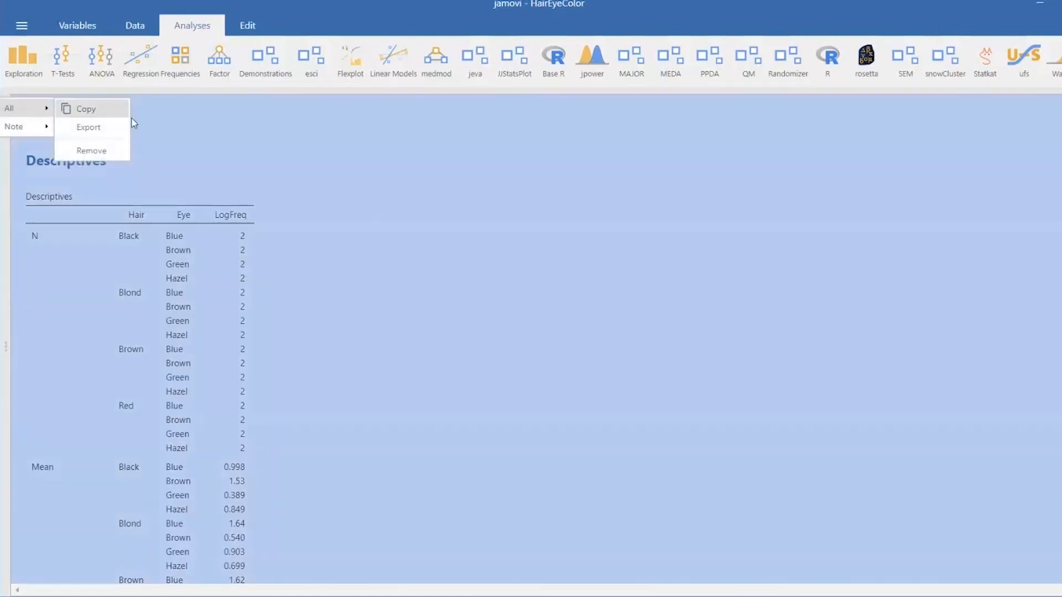
pyautogui.click(101, 131)
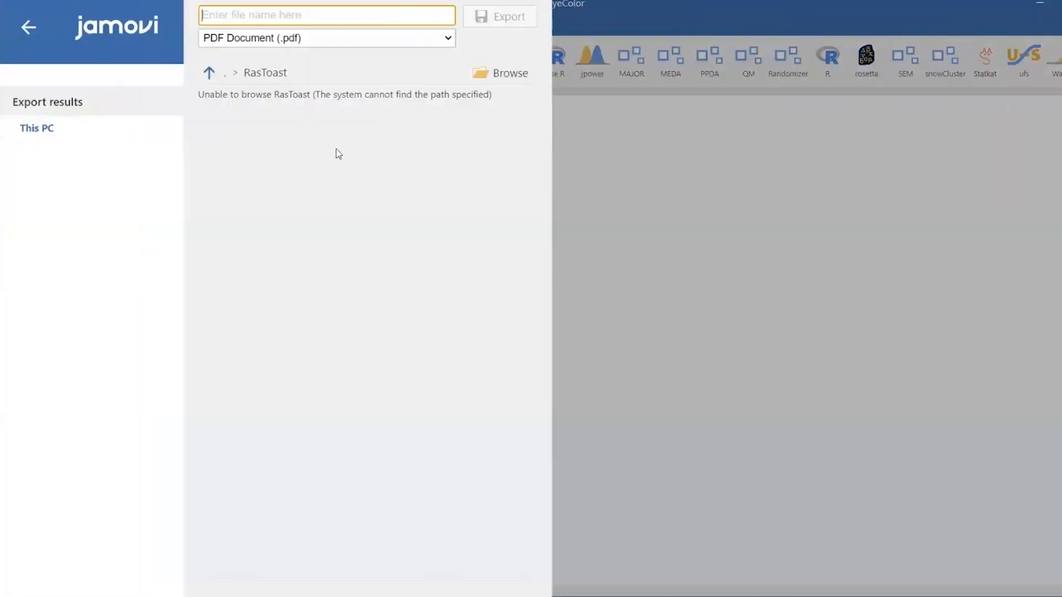
pyautogui.click(510, 74)
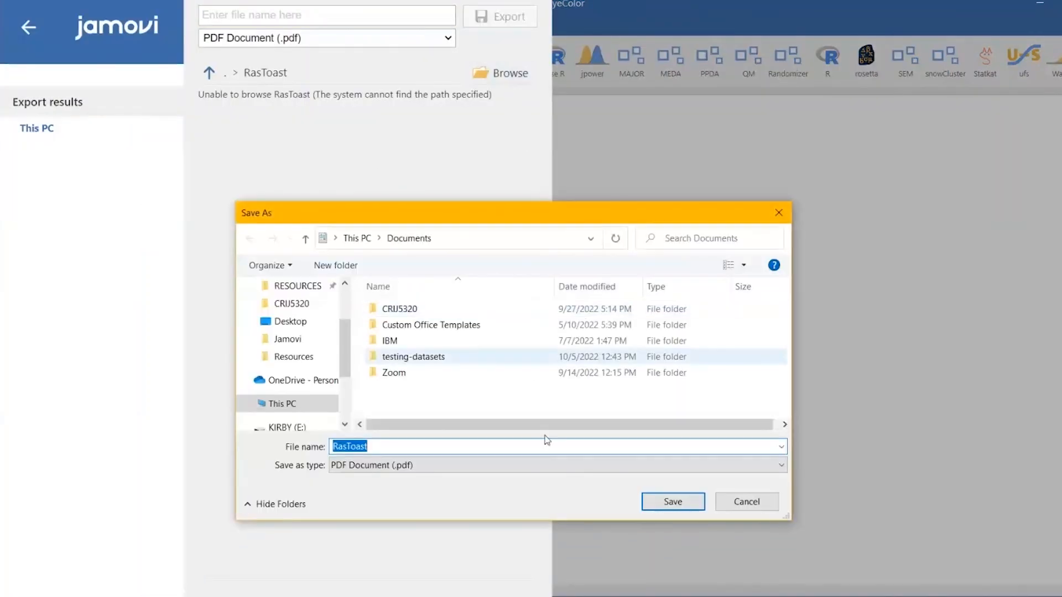
pyautogui.click(746, 502)
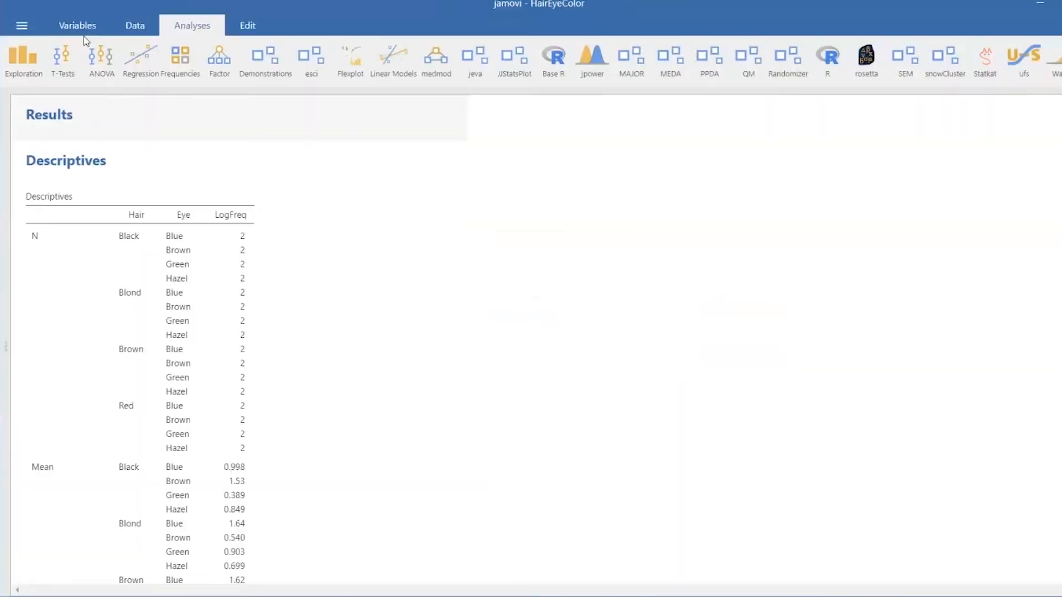